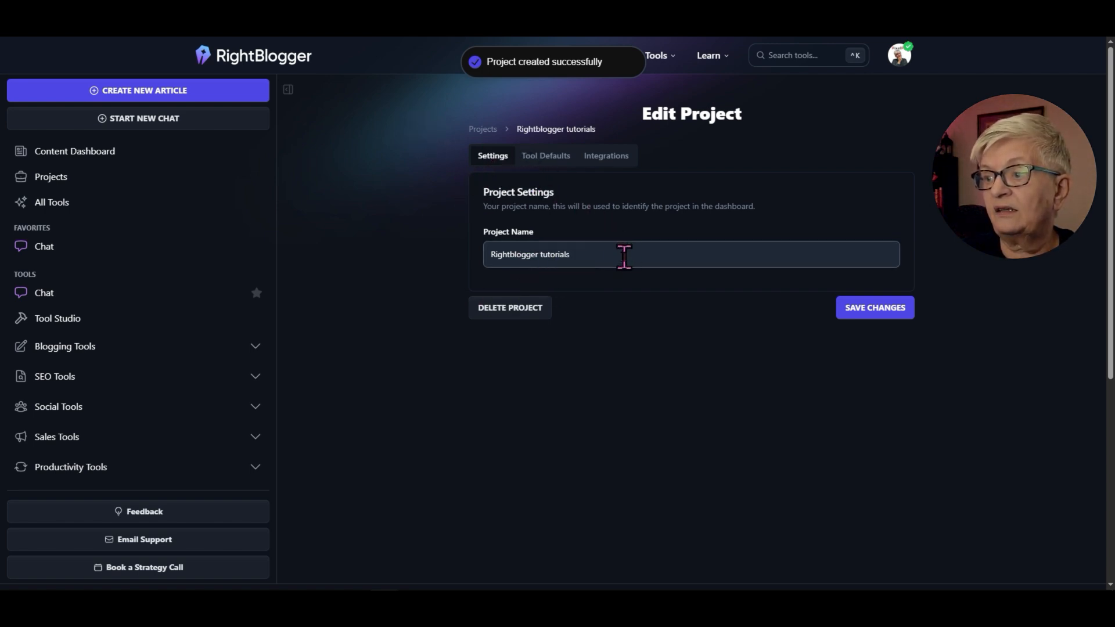
In the project's tool defaults, set the tone and writing style to Creative
click(545, 158)
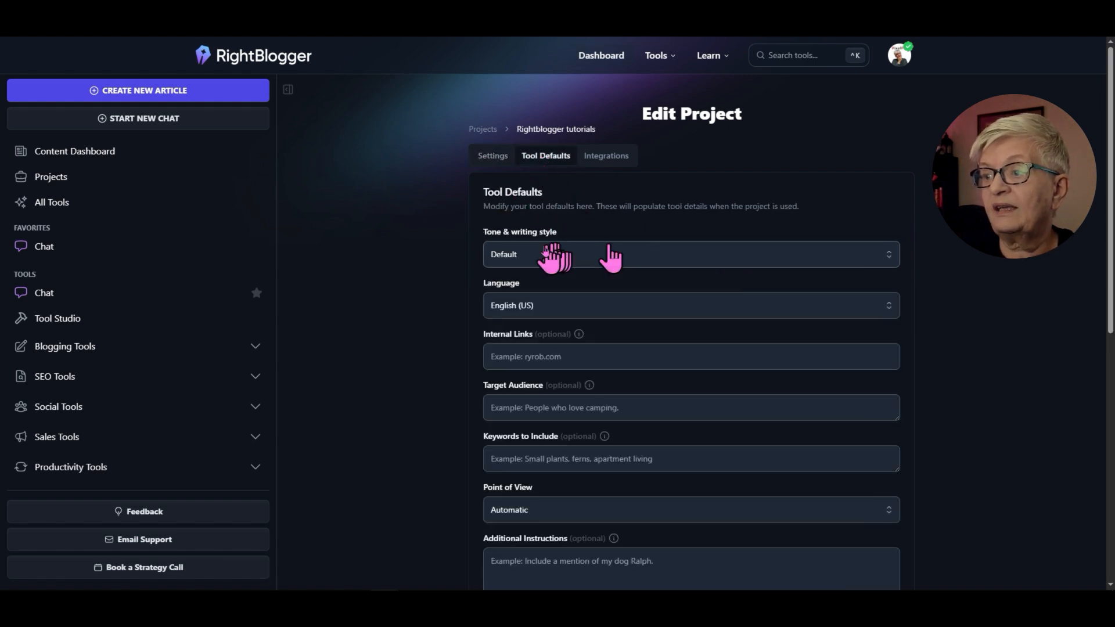
click(635, 259)
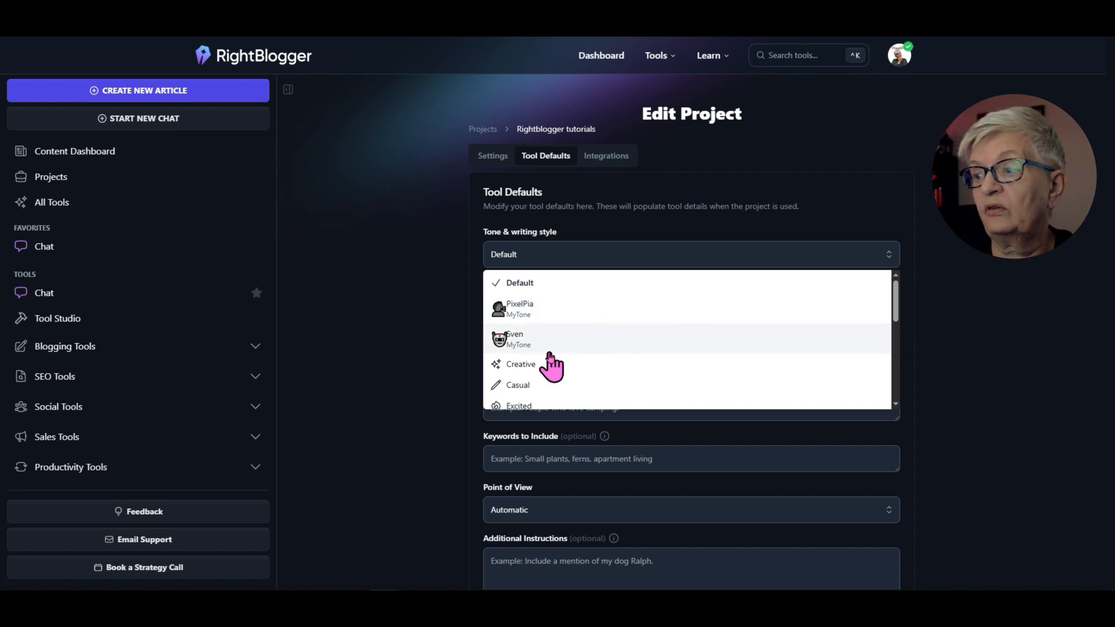
scroll(565, 377, down, 1)
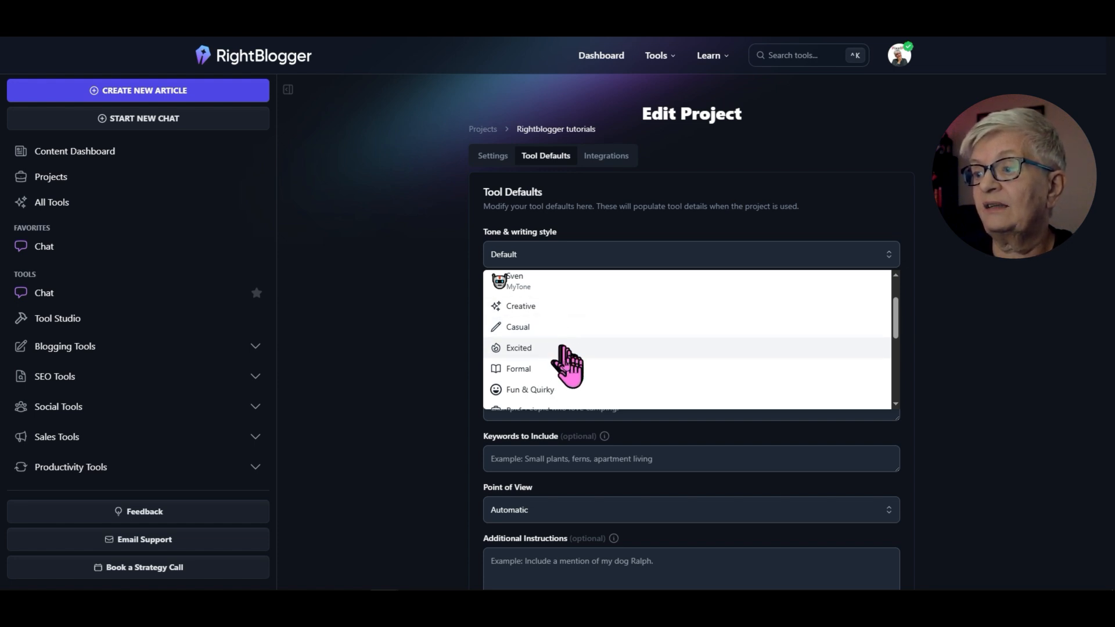
scroll(599, 380, down, 1)
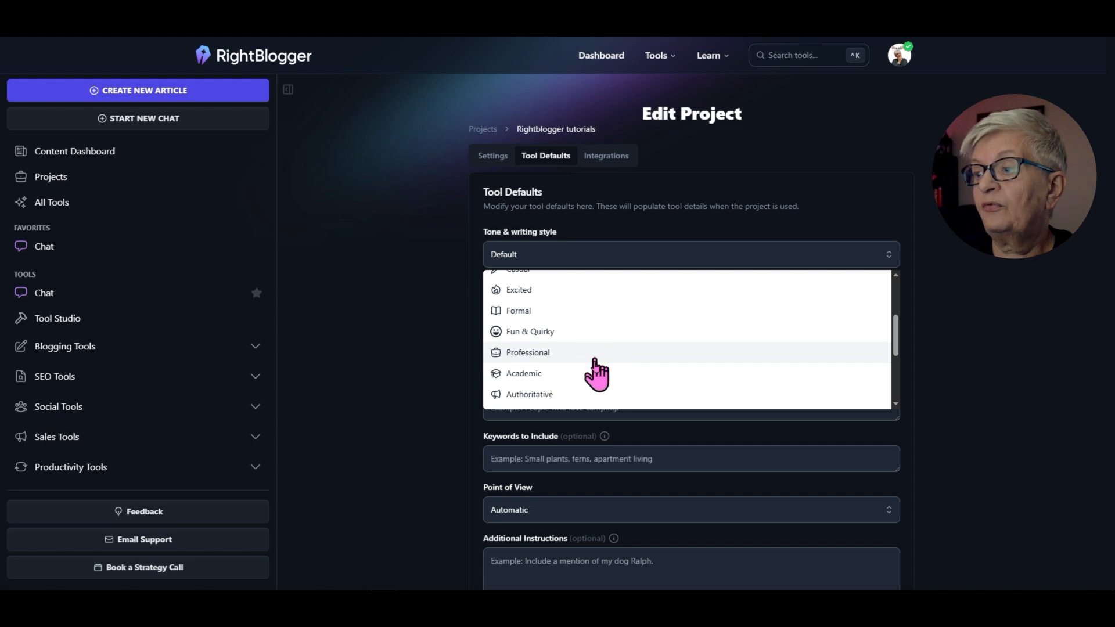
scroll(580, 383, down, 1)
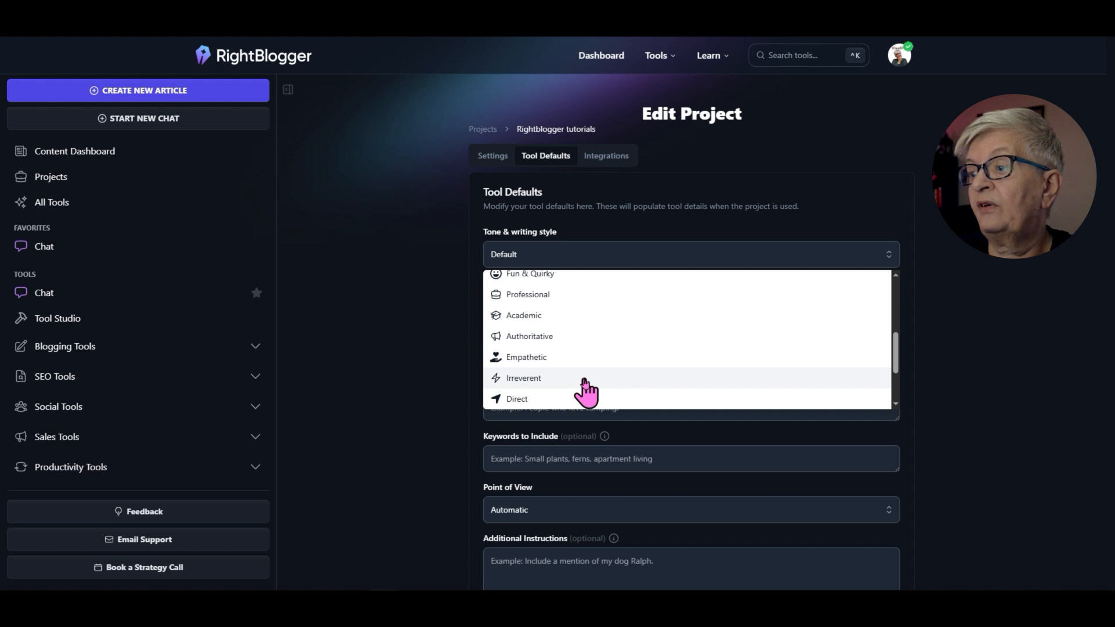
scroll(604, 383, up, 3)
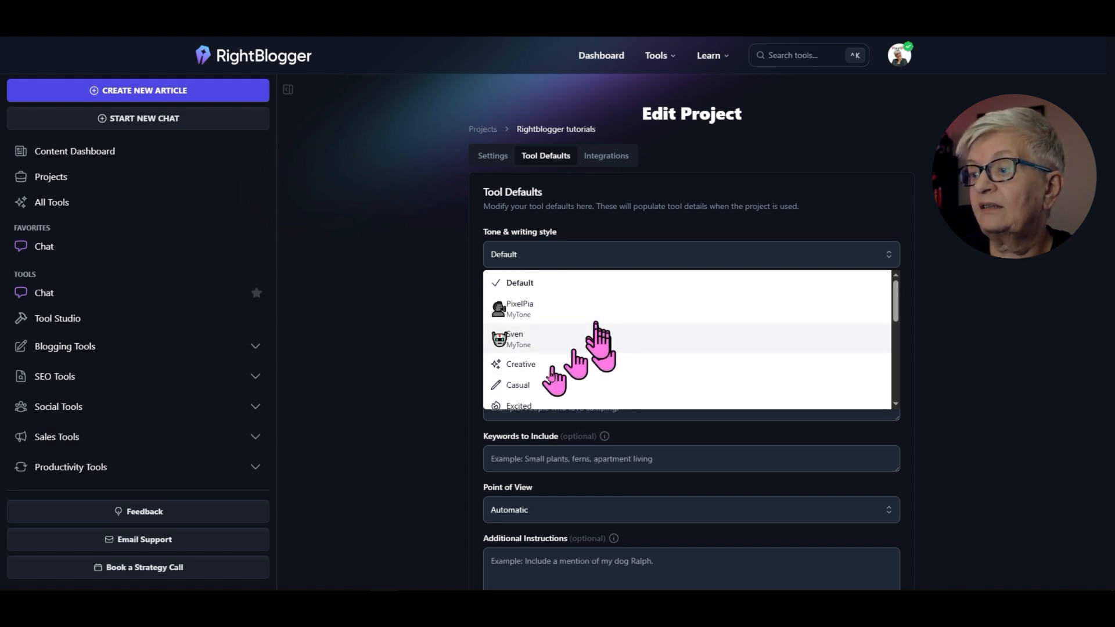
click(531, 364)
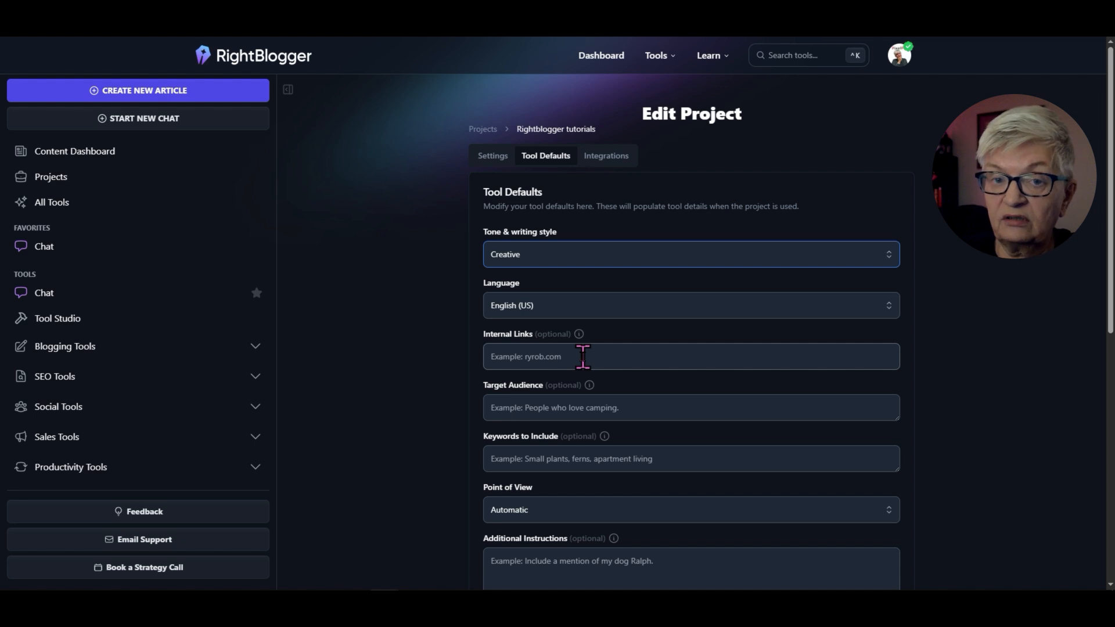
Enter "beginners" as the default target audience and set the point of view to First Person (I)
click(614, 407)
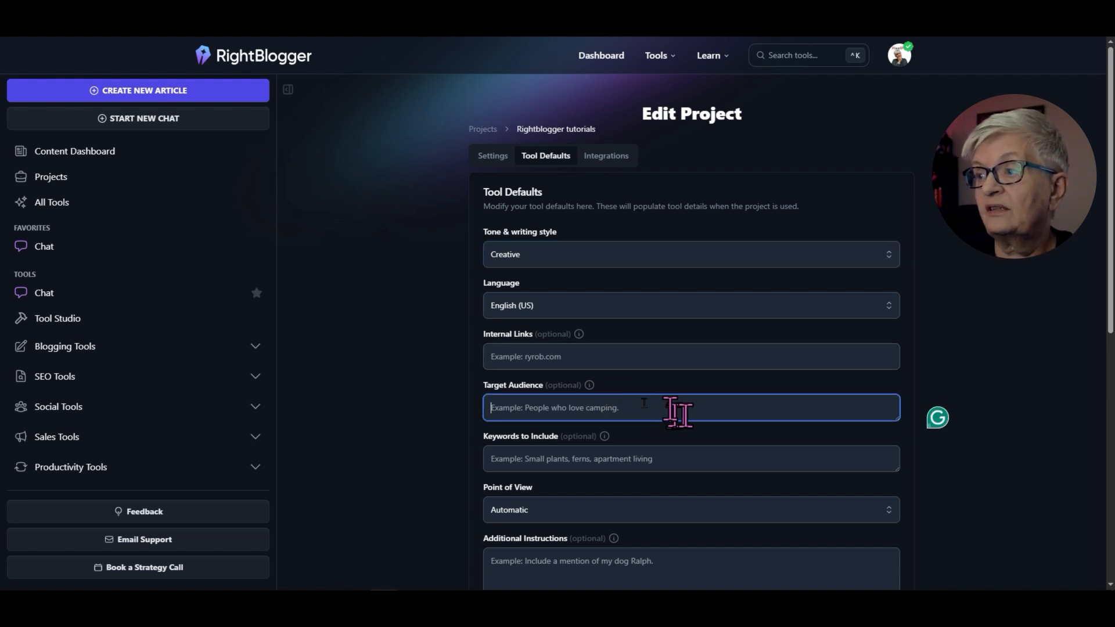
text(beginners)
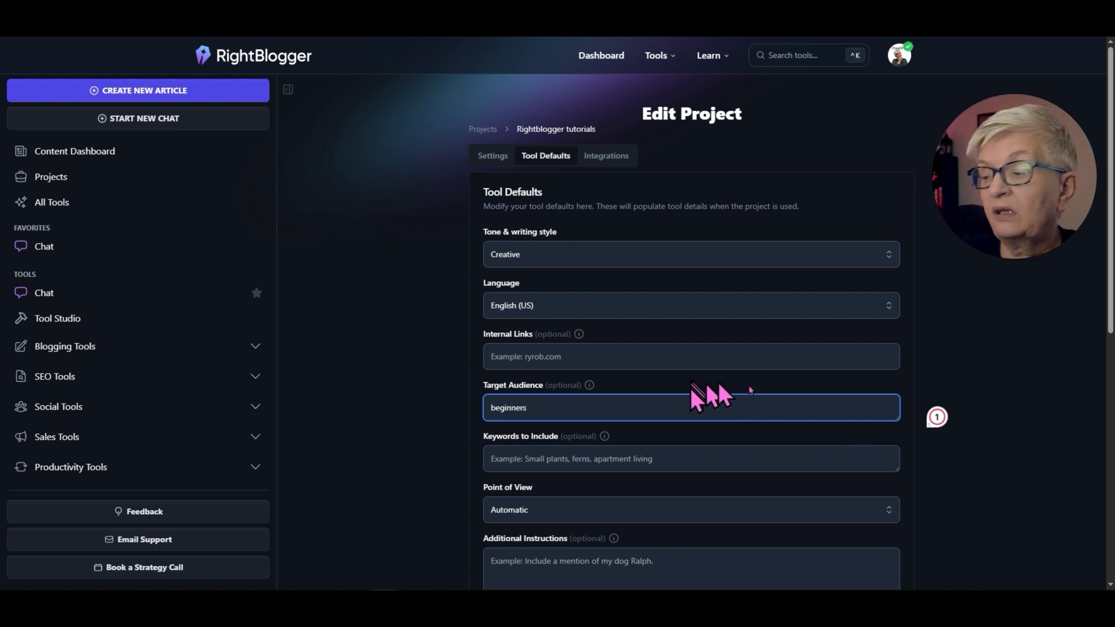
scroll(720, 360, down, 2)
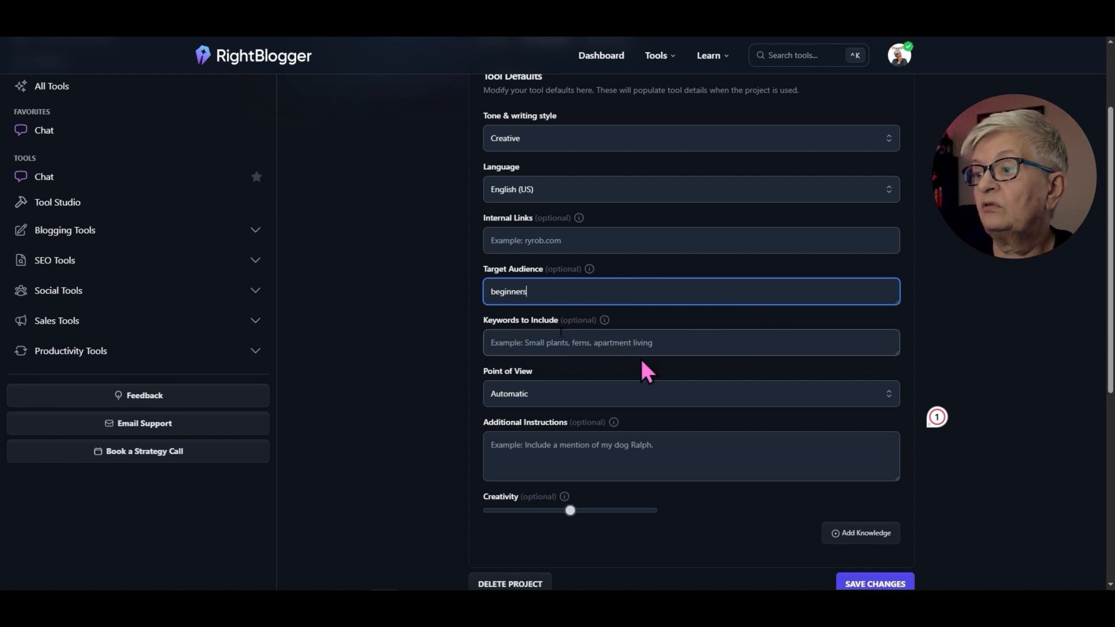
click(605, 393)
click(606, 394)
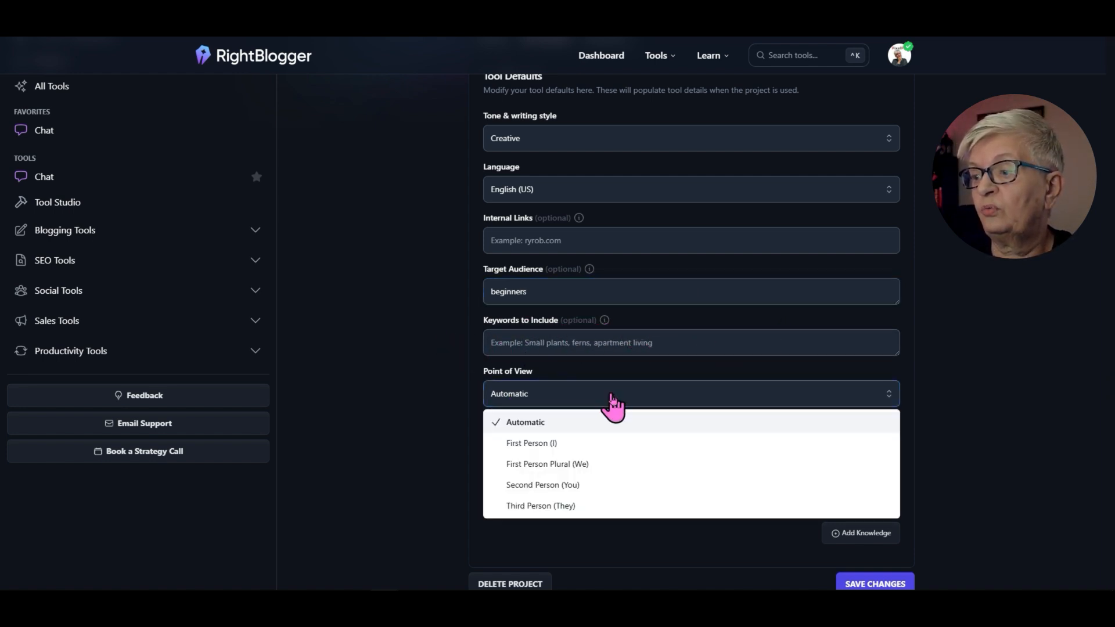
click(536, 446)
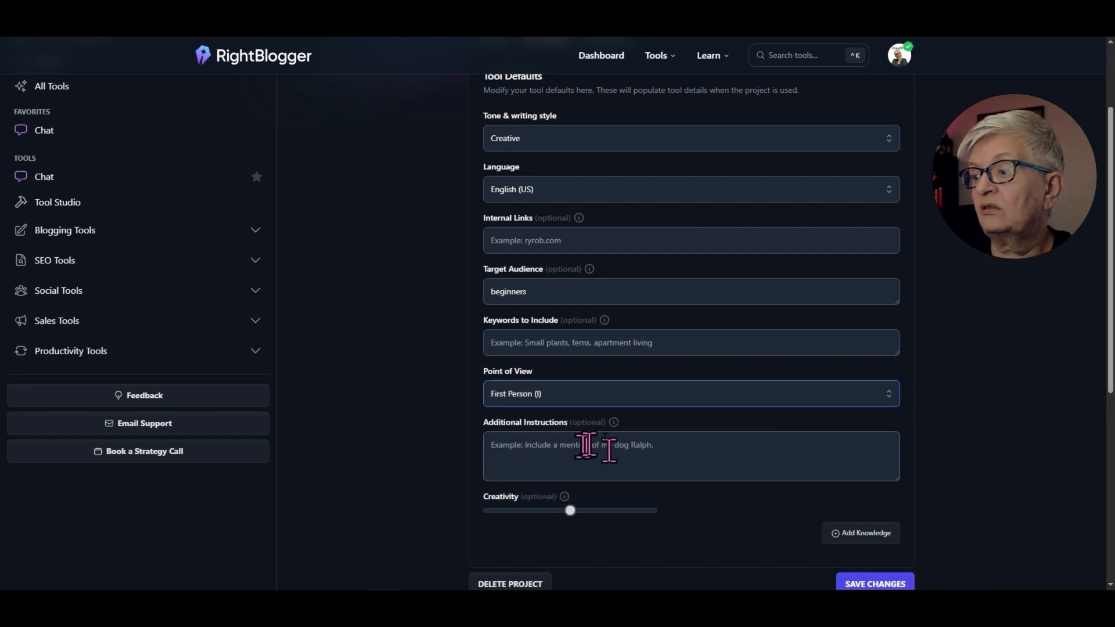
Raise the default creativity level to Most creative and save the project changes
mouse_move(614, 423)
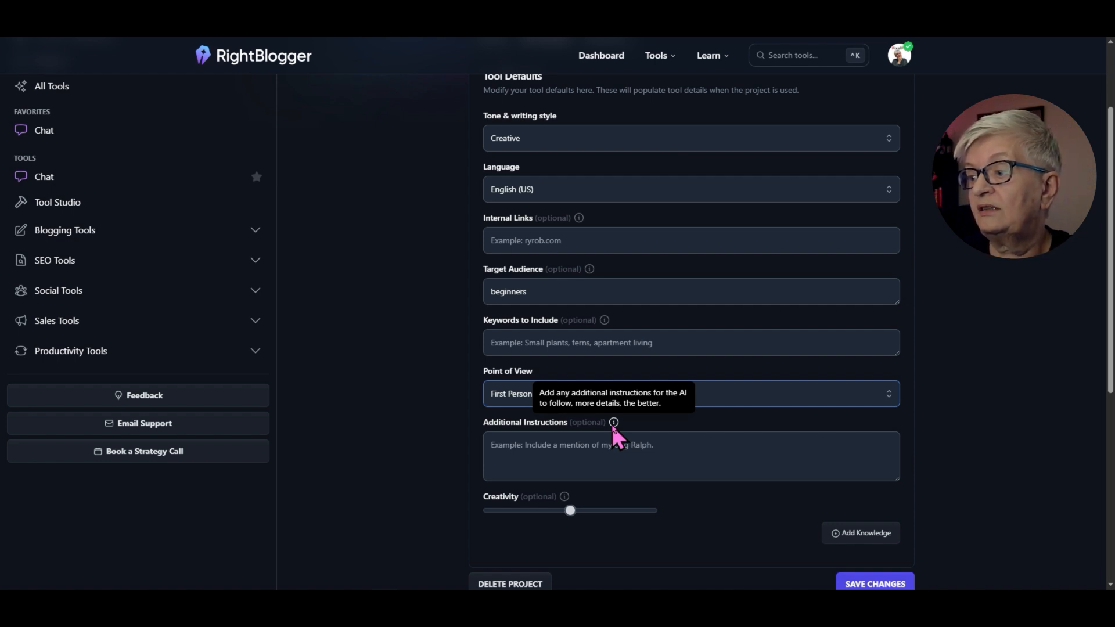
mouse_move(572, 512)
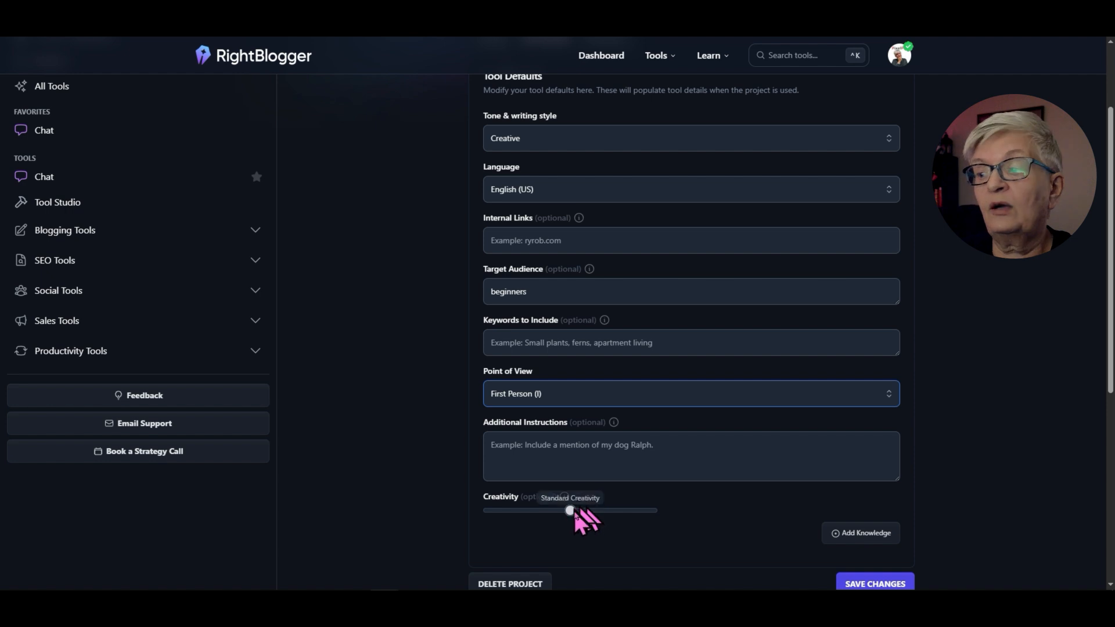
drag(571, 510, 691, 513)
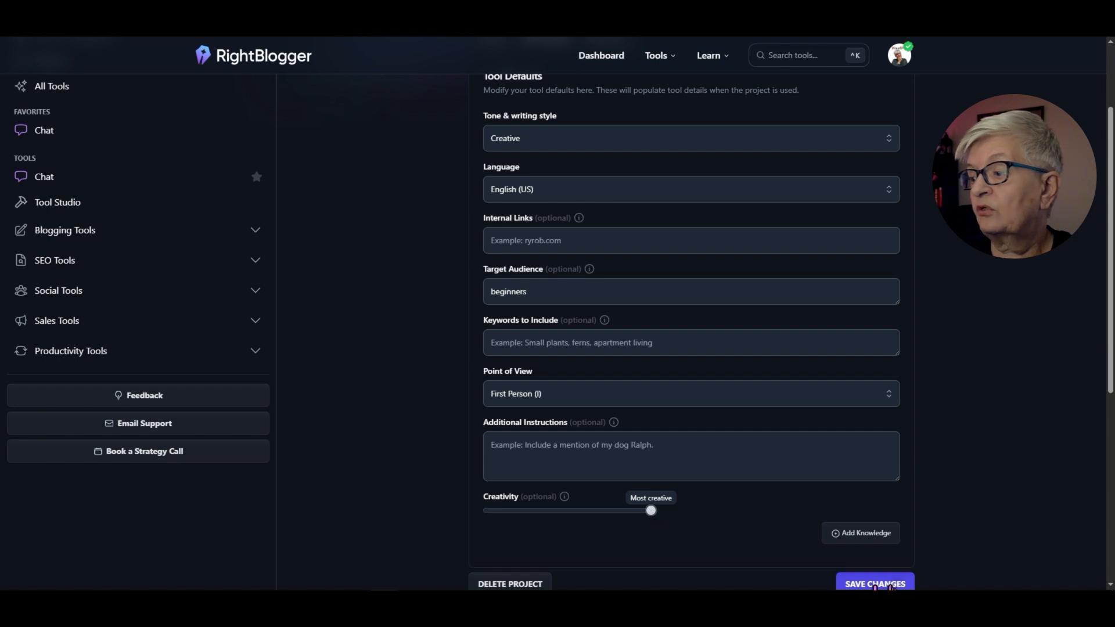
click(864, 584)
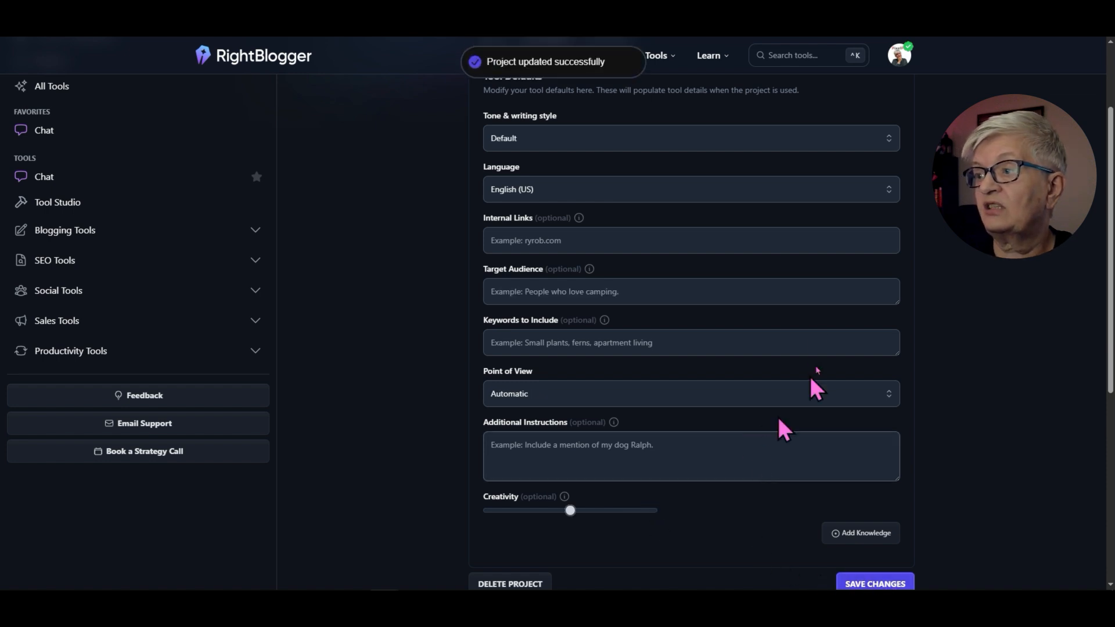
View the project's integration settings and return to the list of projects
scroll(816, 326, up, 3)
click(605, 156)
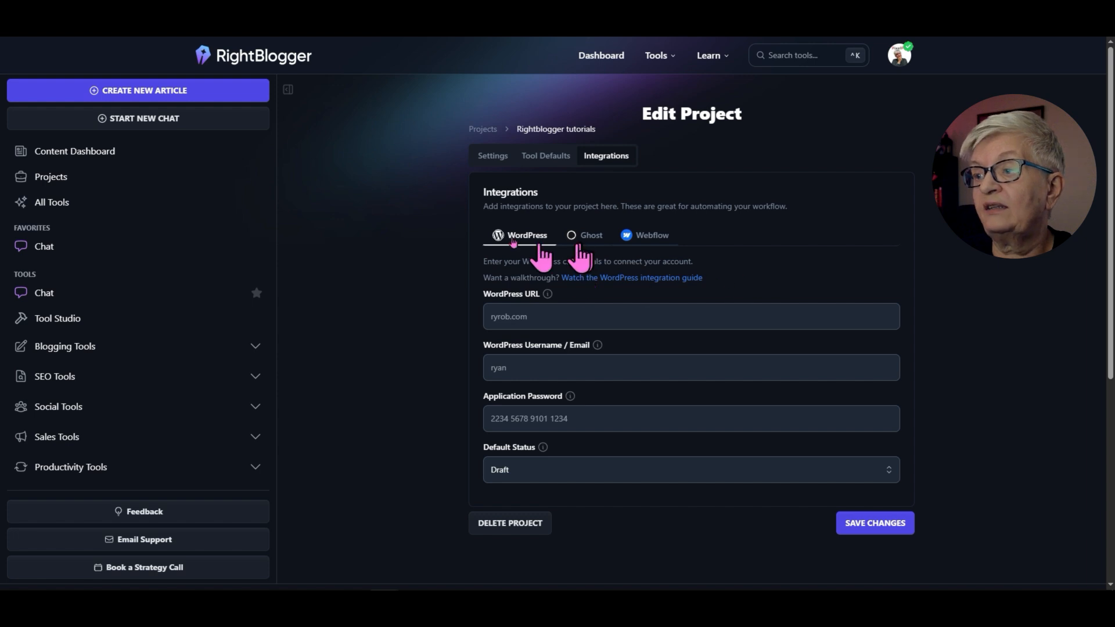
click(483, 128)
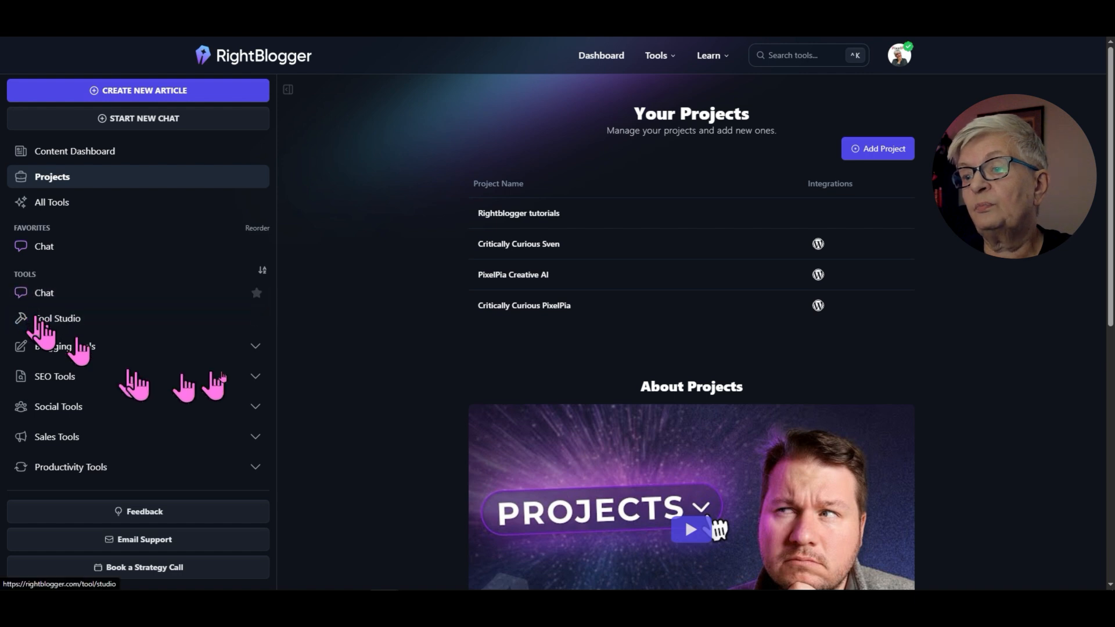
Look through the available blogging tools and open the Post Ideas generator
click(255, 347)
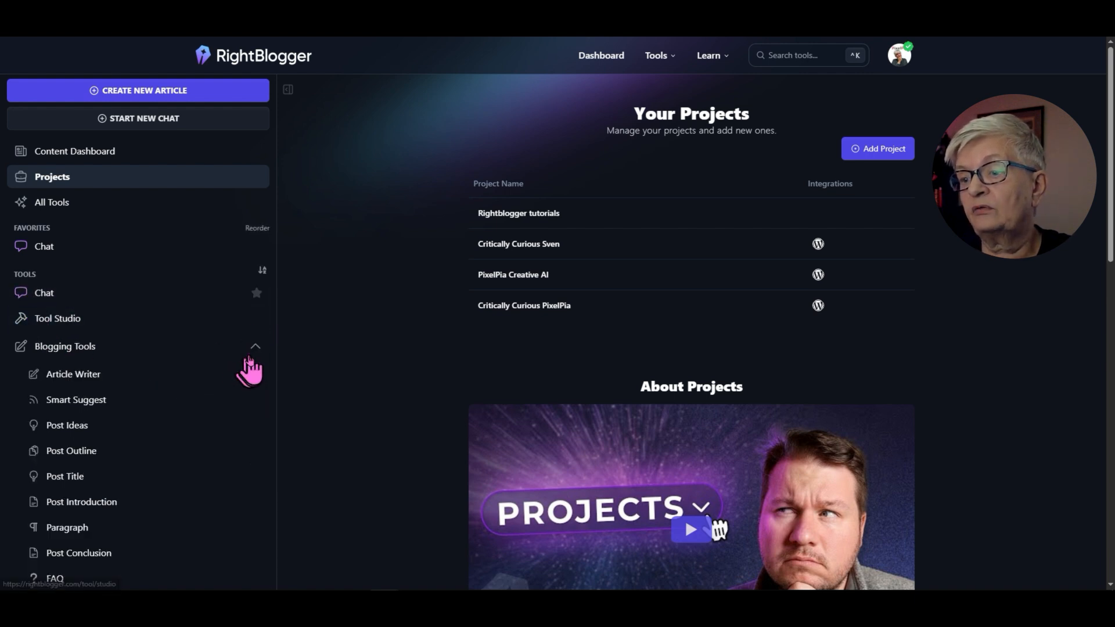
scroll(250, 369, down, 3)
scroll(251, 370, down, 1)
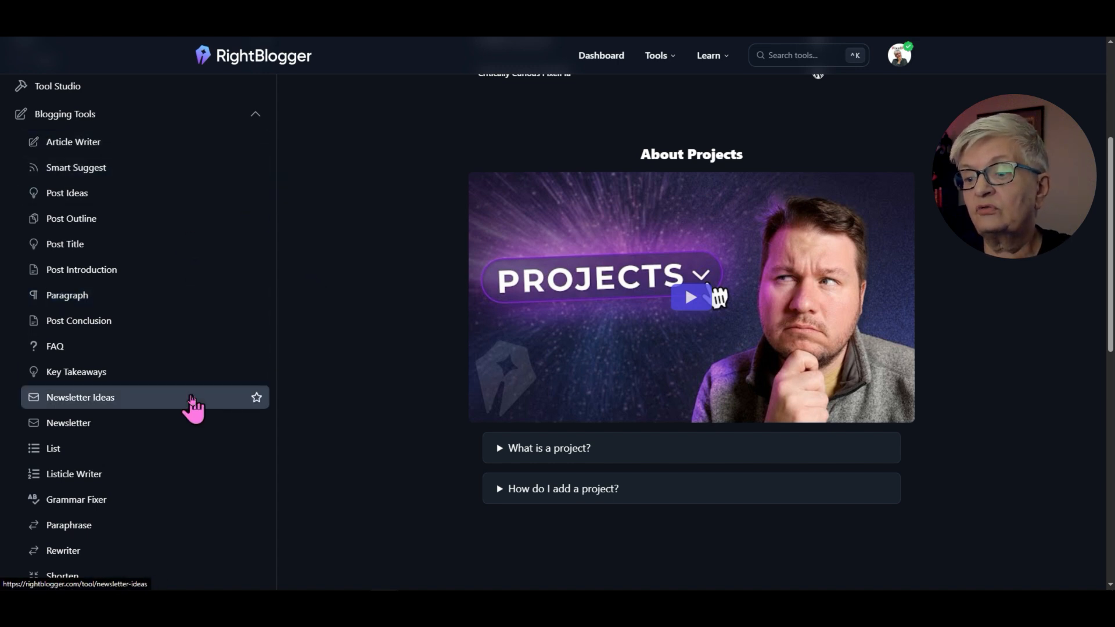
scroll(174, 465, down, 2)
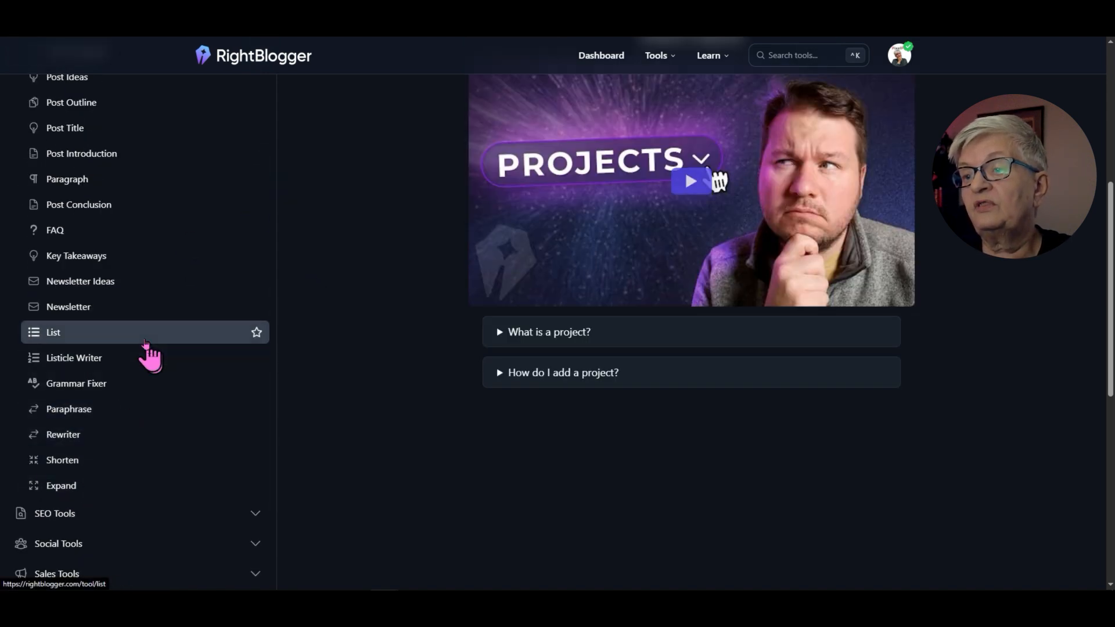
scroll(214, 251, up, 3)
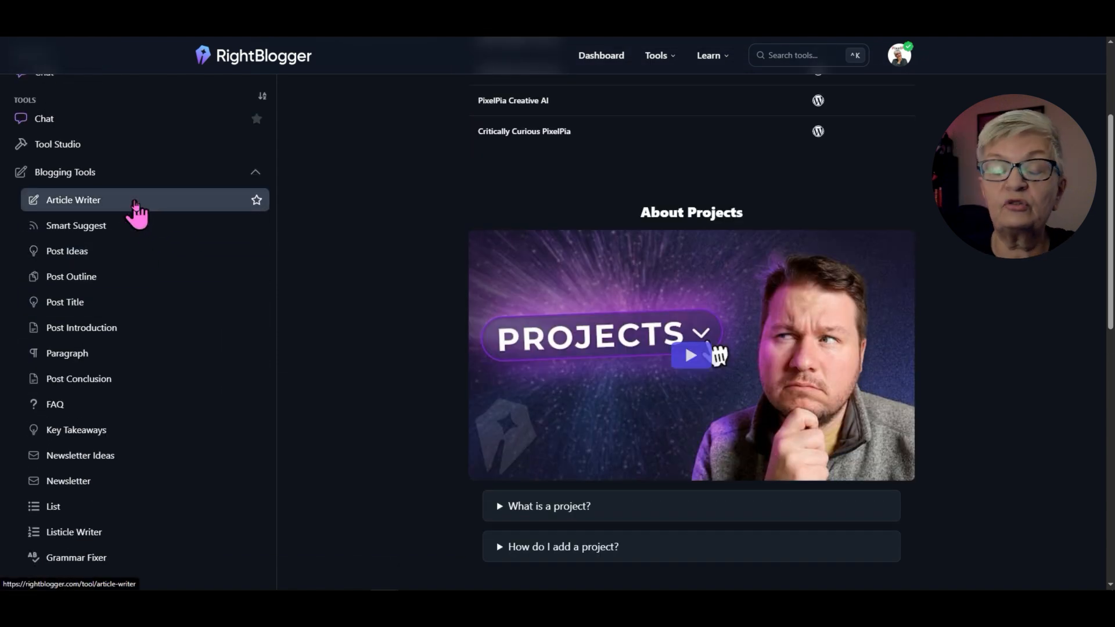
click(130, 208)
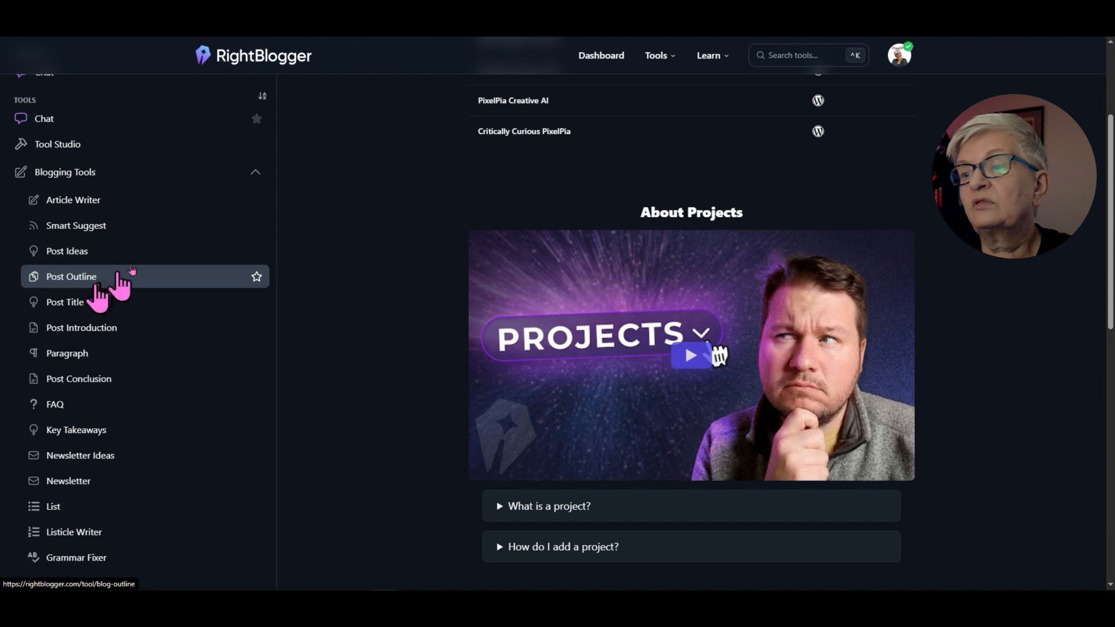
click(156, 251)
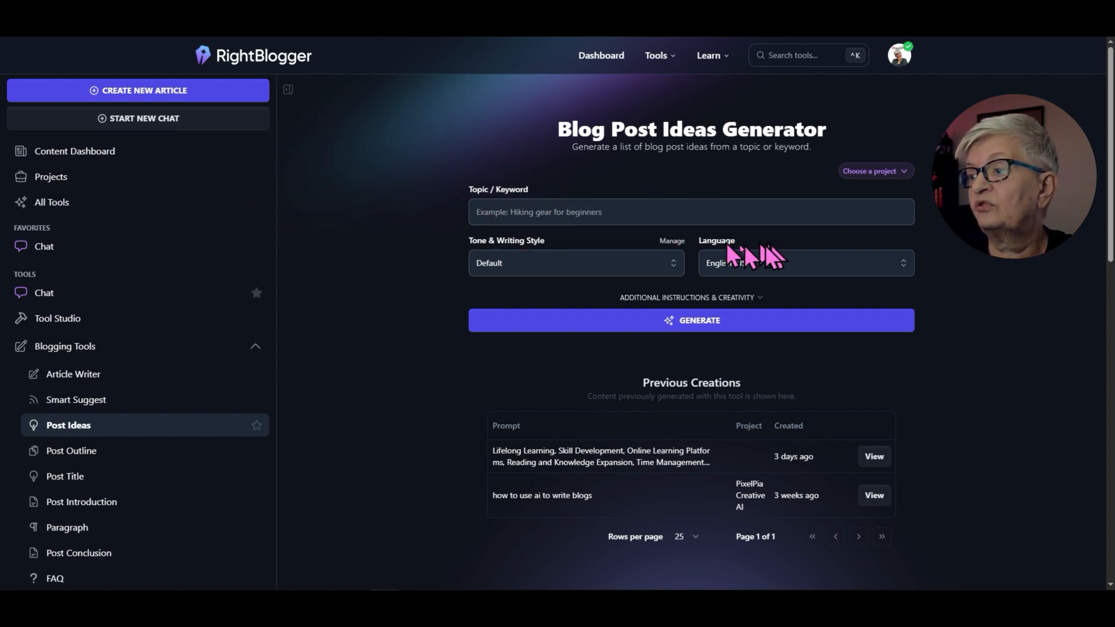
Choose the Rightblogger tutorials project for the generator and enter "AI tools for creative writing" as the topic
click(889, 172)
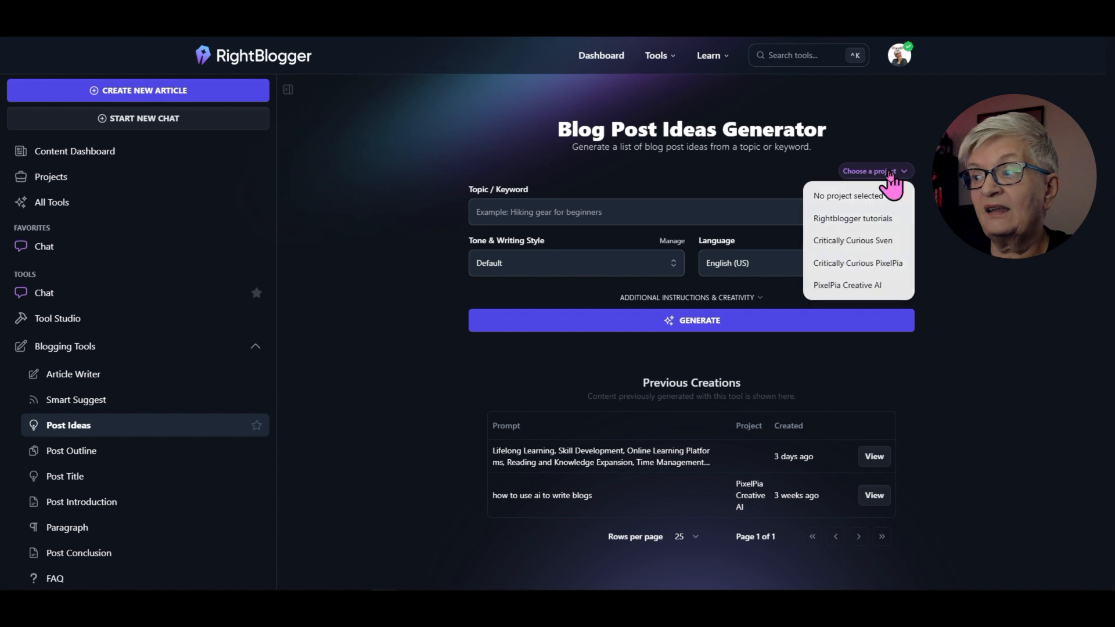
click(859, 220)
click(858, 177)
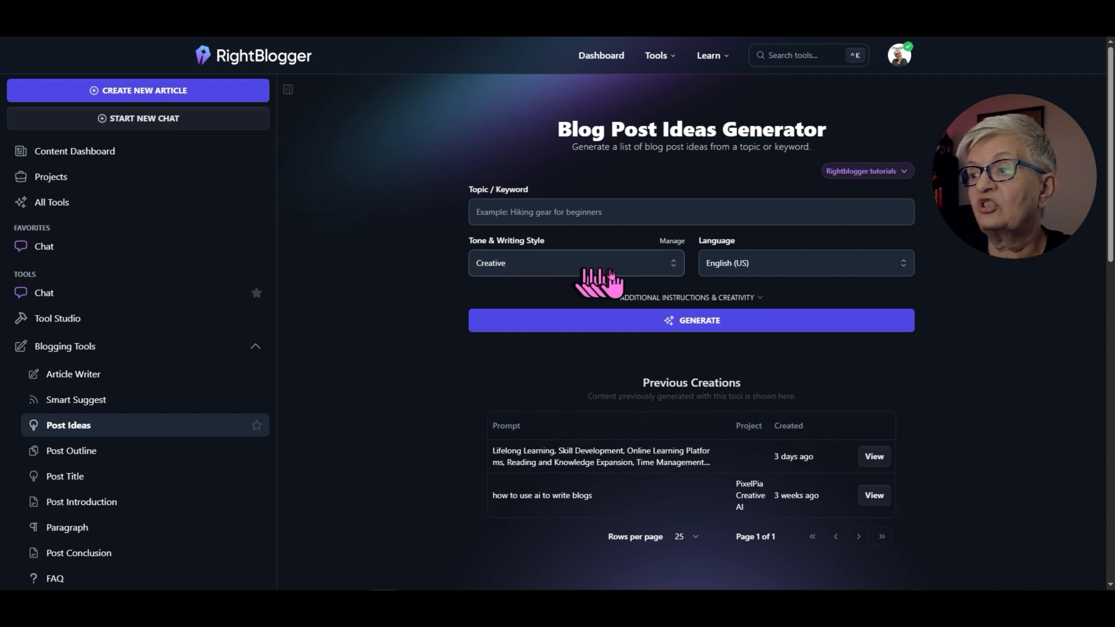
click(492, 212)
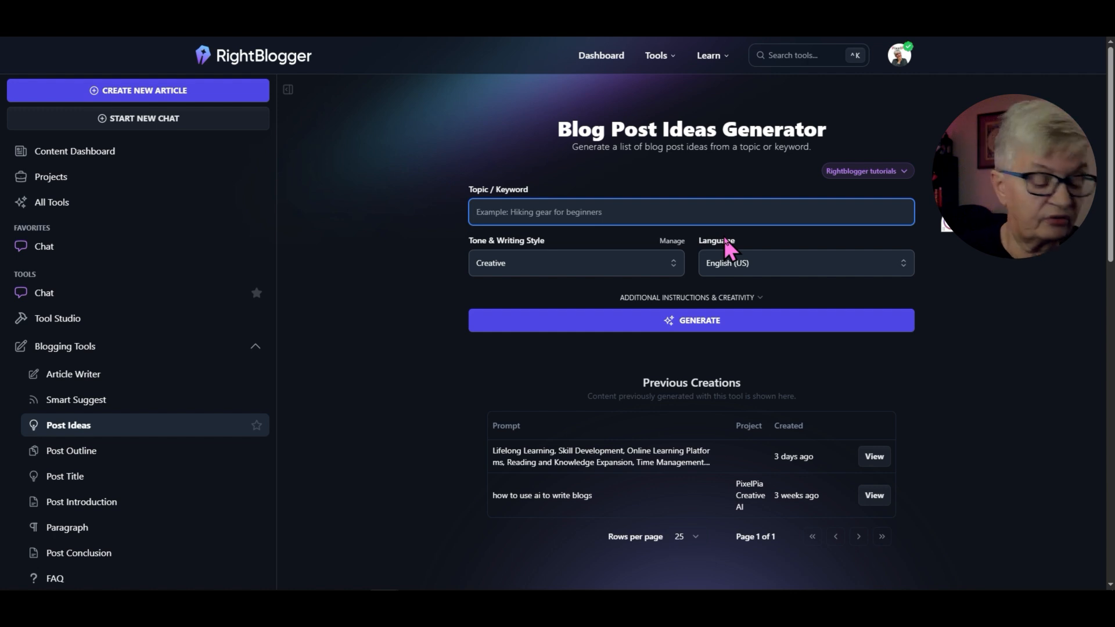
text(AI tools for creati)
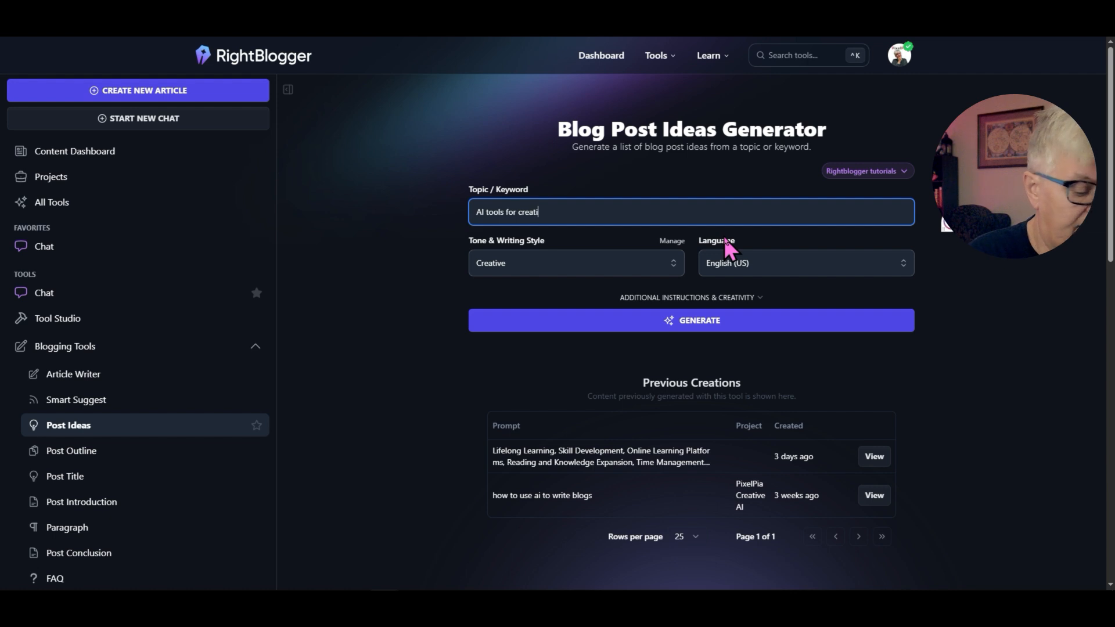
text(ve writ)
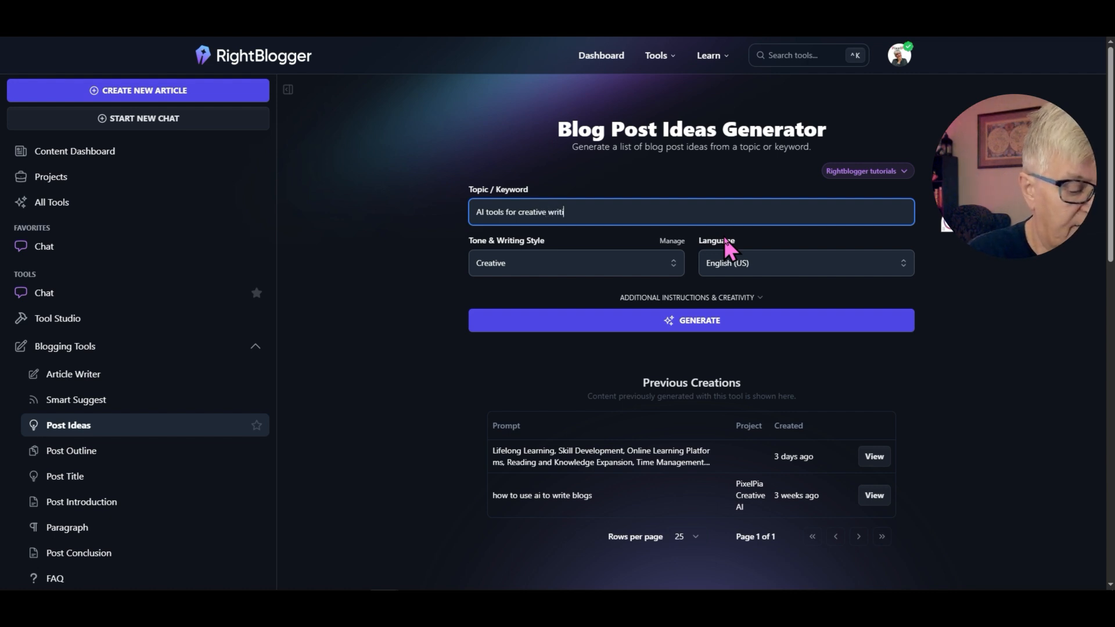
text(ing)
Add the instruction "audience is beginners with curiousity about AI tools for creative writing", generate the blog post ideas and look through them
click(755, 297)
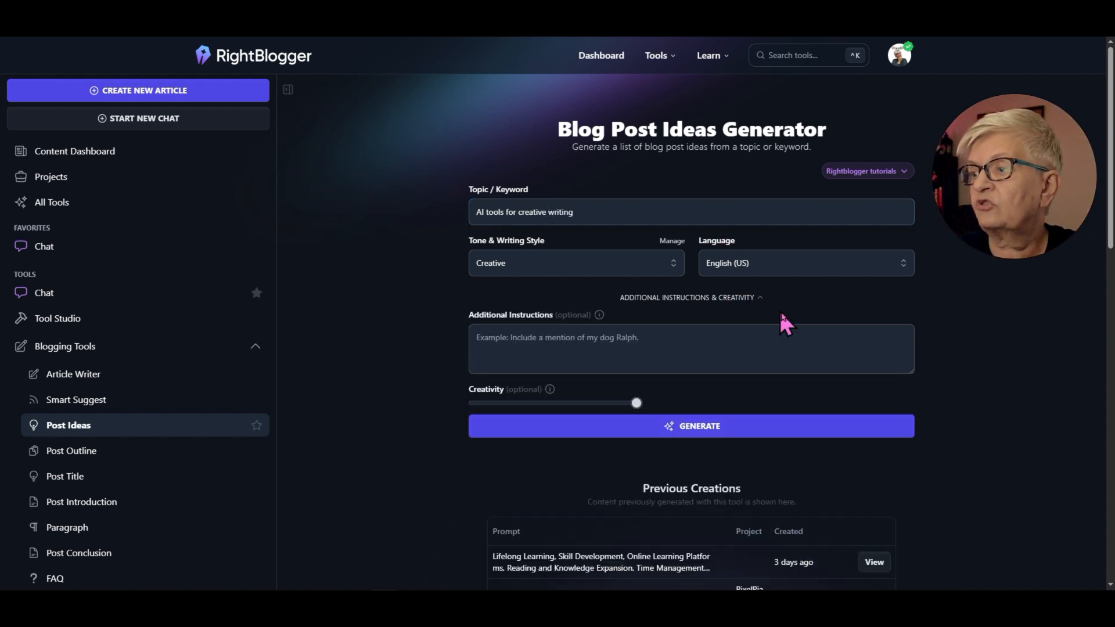
click(500, 331)
text(audience is begi)
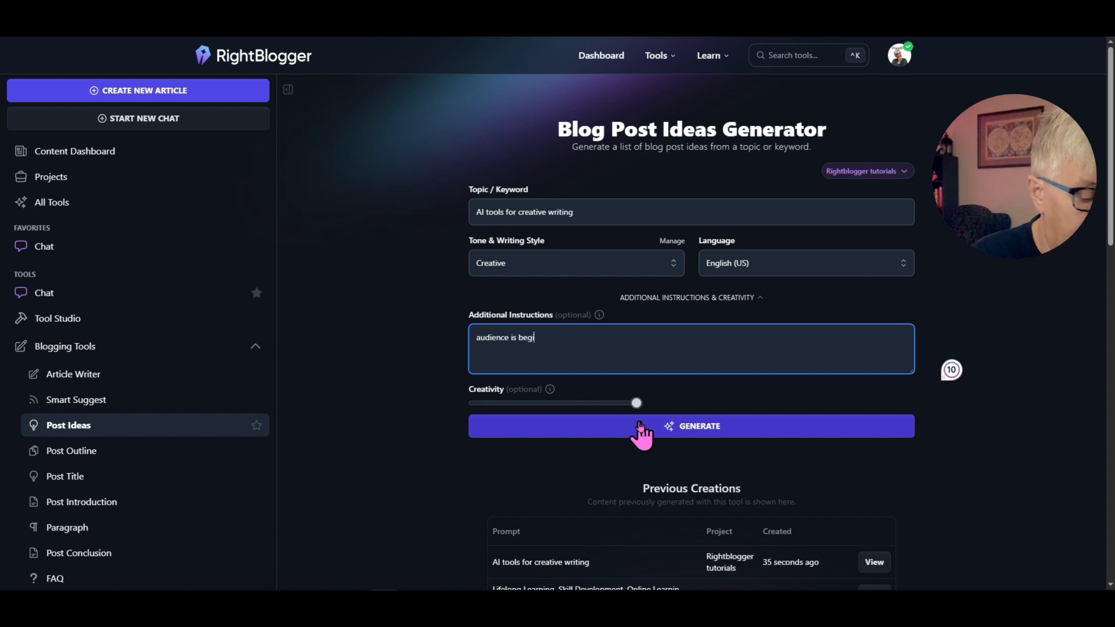
text(s w)
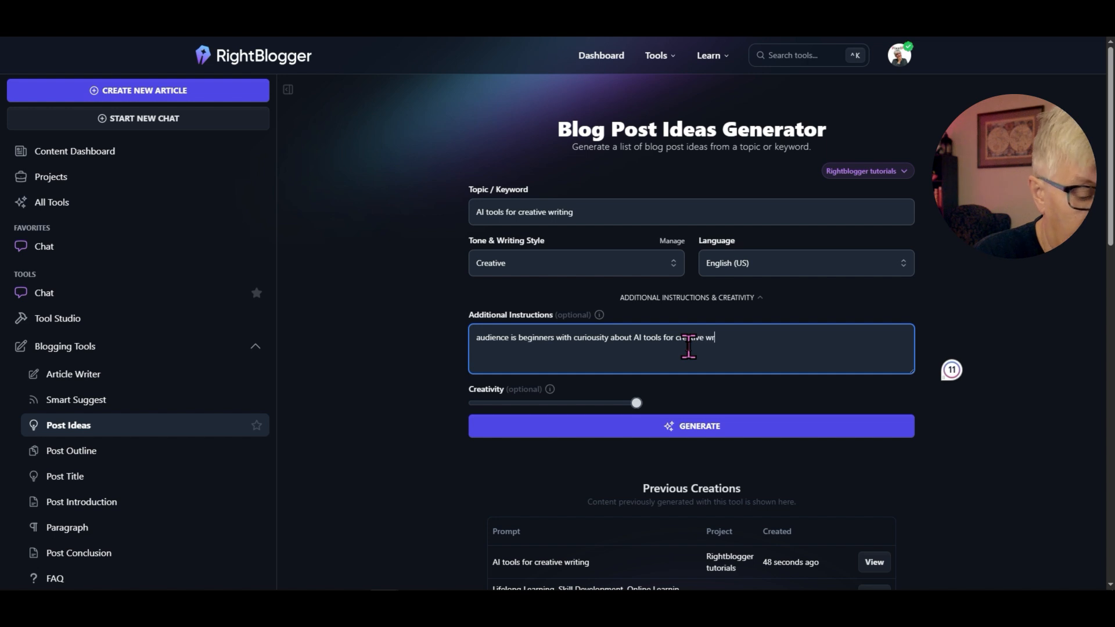
text(ing)
click(698, 426)
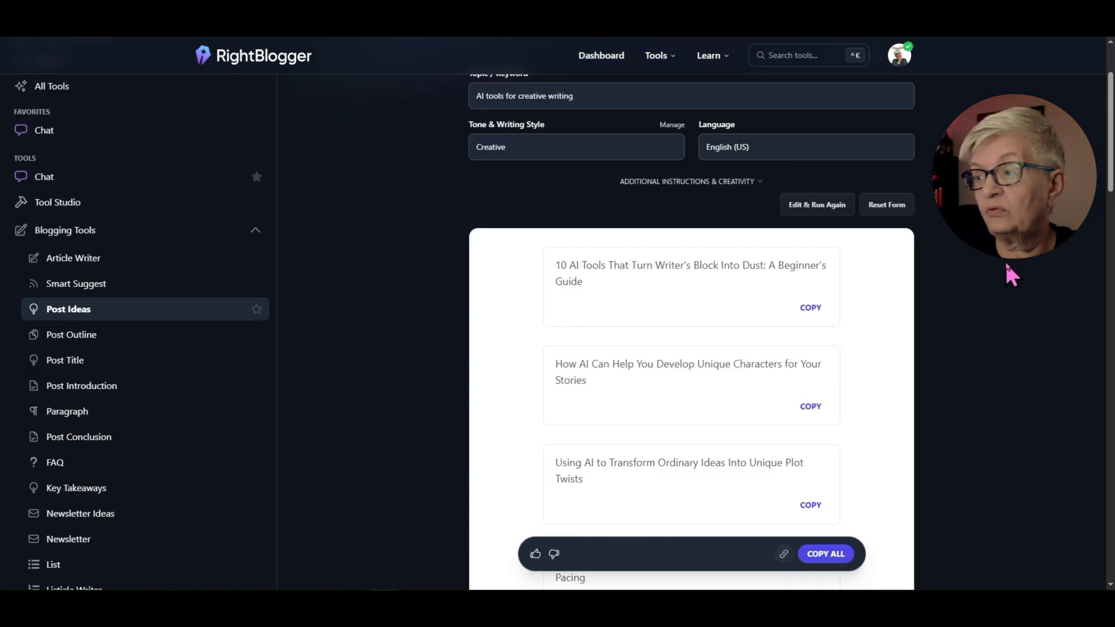
scroll(1006, 264, down, 1)
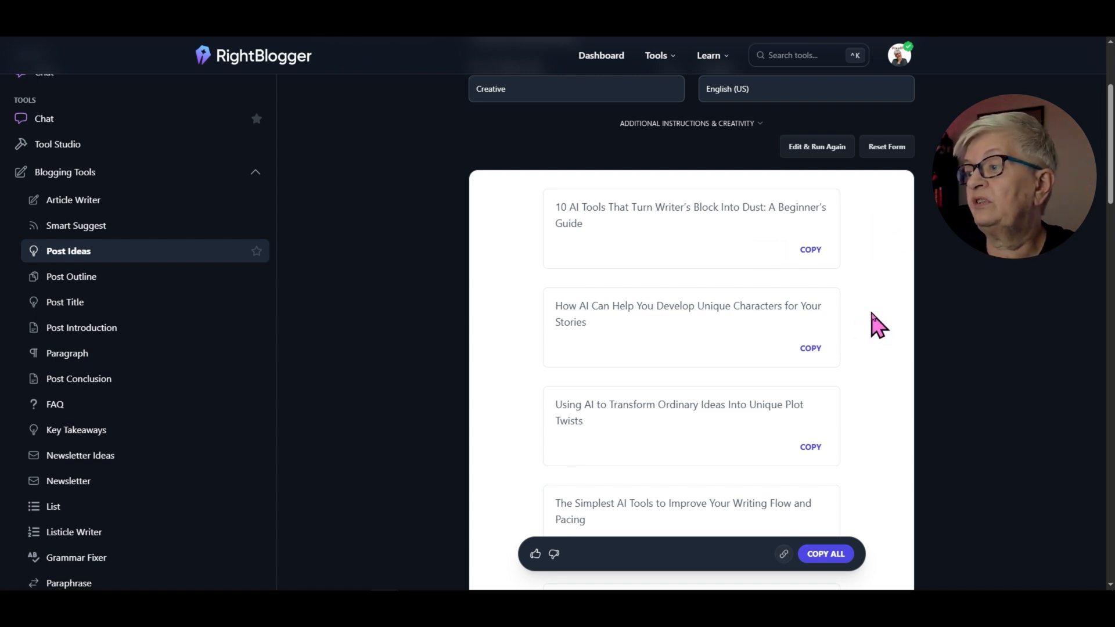
scroll(878, 325, down, 1)
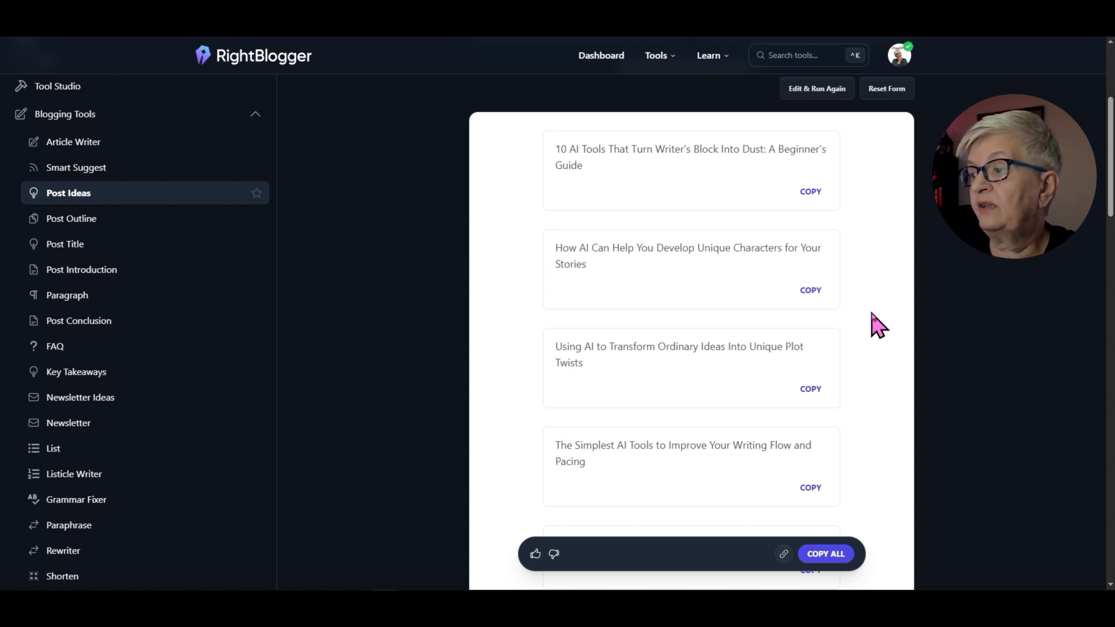
Review the generated ideas and the follow-up tools for the first one, and copy "10 AI Tools That Turn Writer's Block Into Dust: A Beginner's Guide"
scroll(878, 325, down, 8)
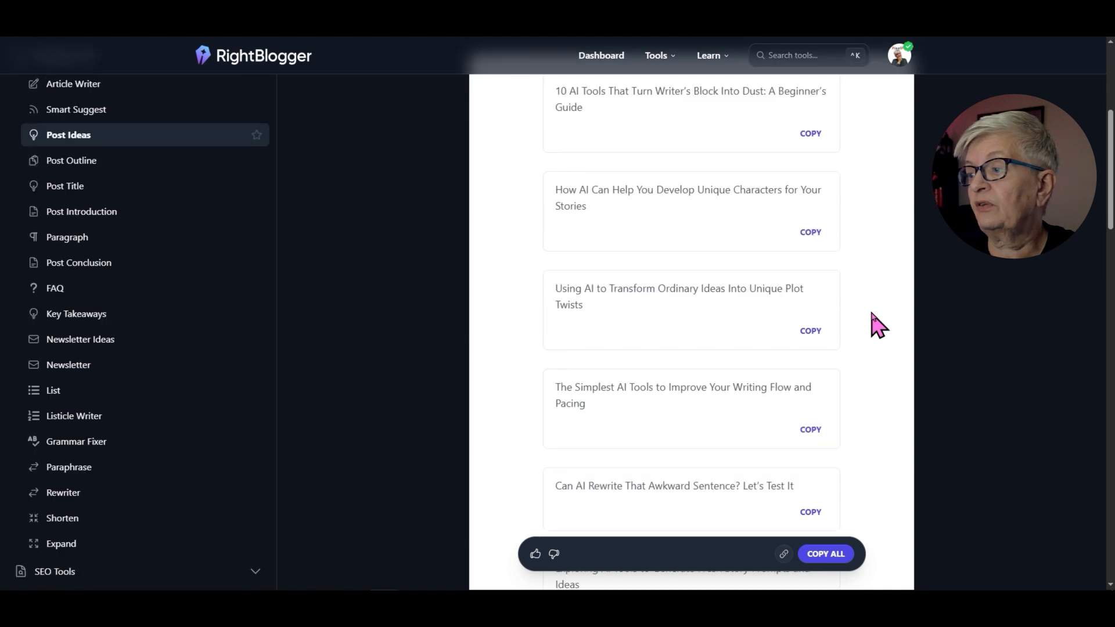
scroll(878, 325, up, 8)
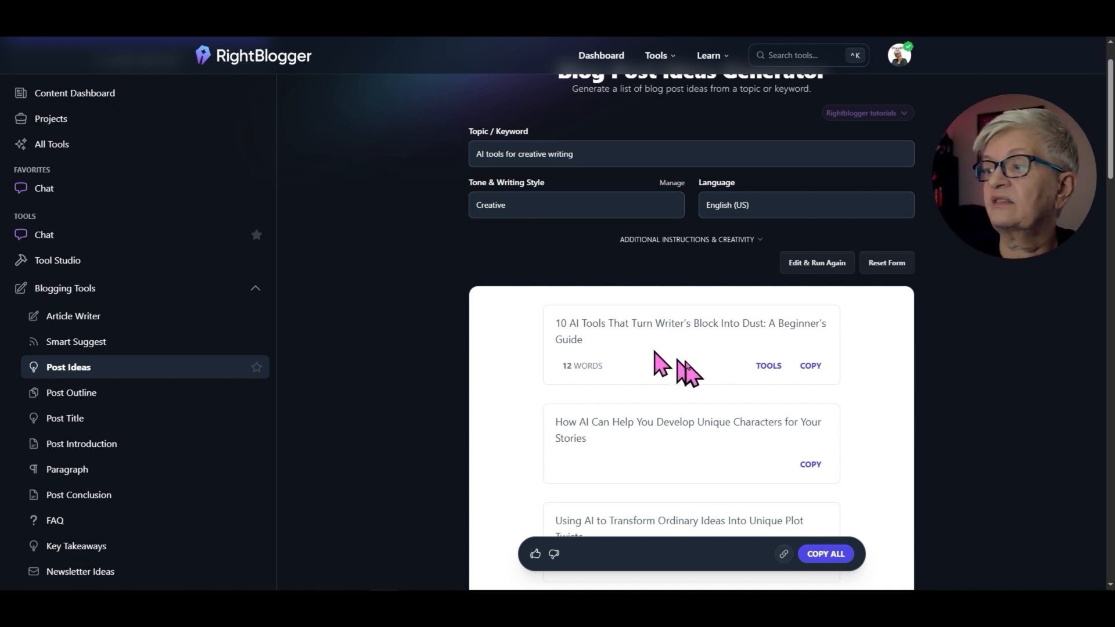
mouse_move(584, 371)
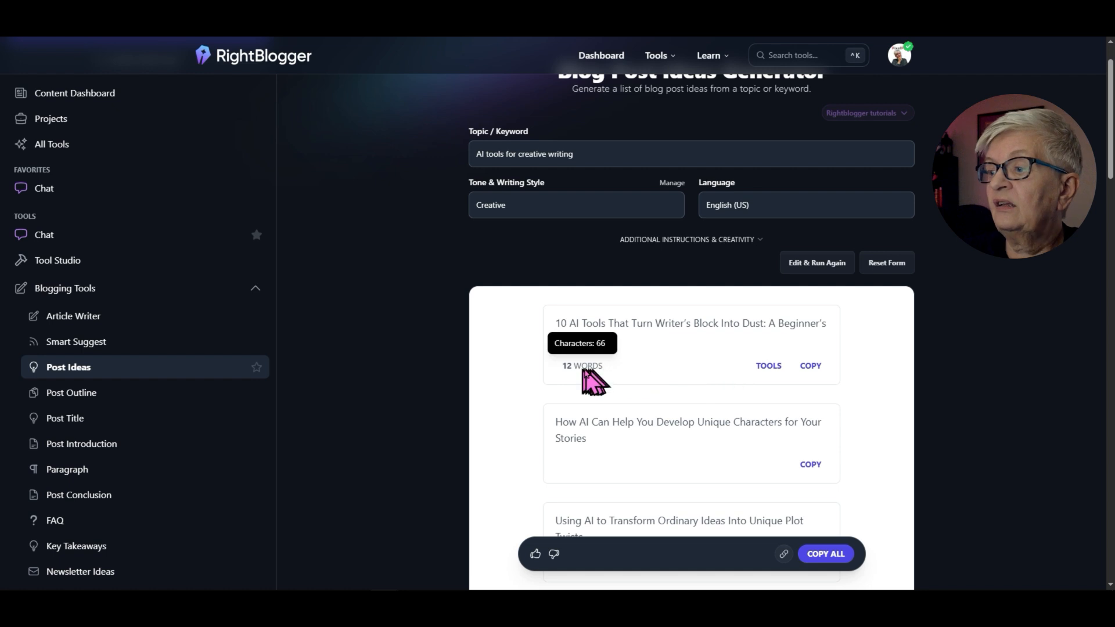
click(772, 370)
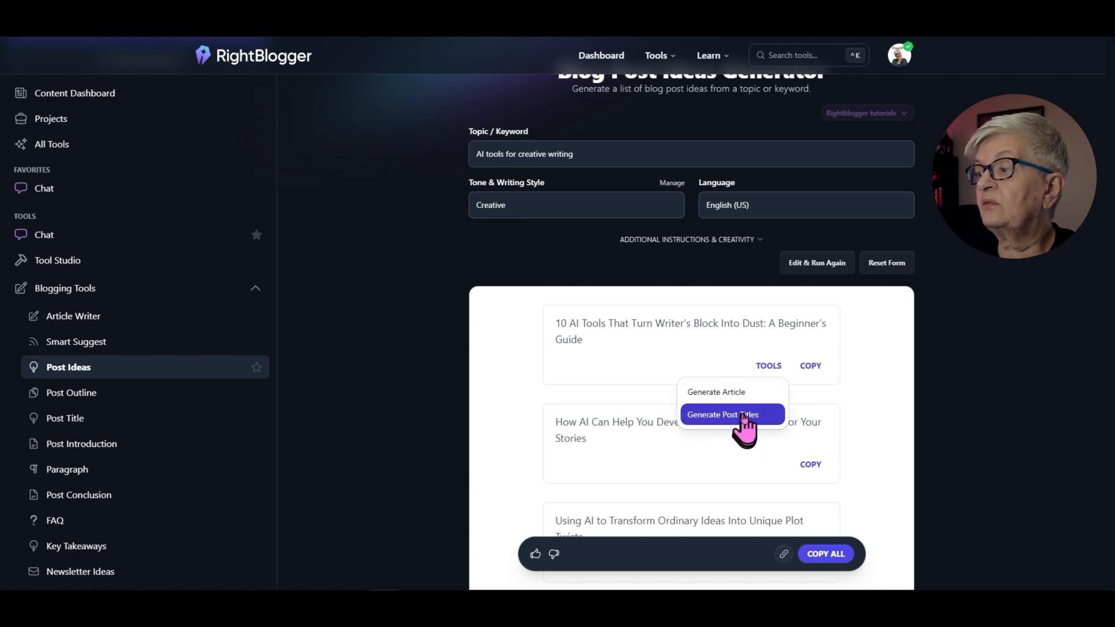
click(698, 327)
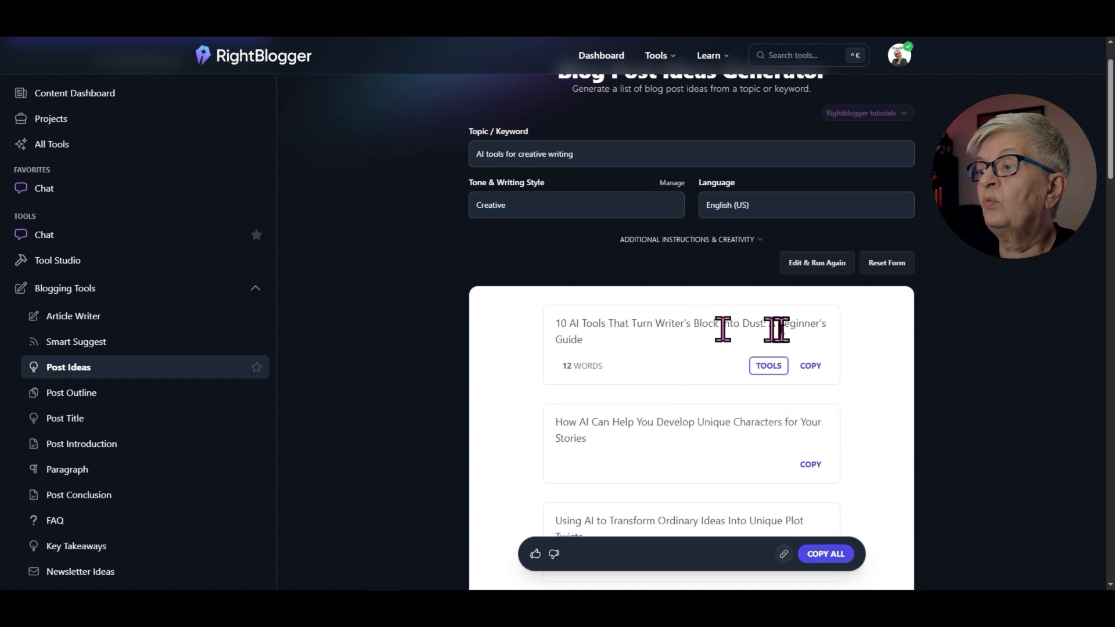
click(816, 370)
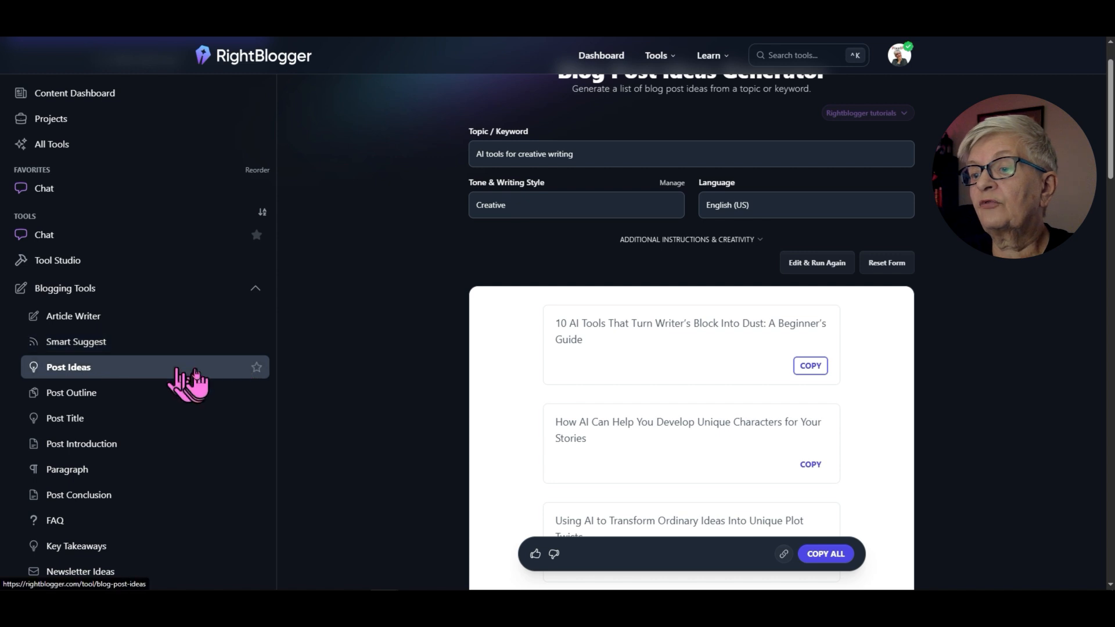
Open the Post Outline generator, choose the Rightblogger tutorials project and paste the copied idea as the topic
click(111, 399)
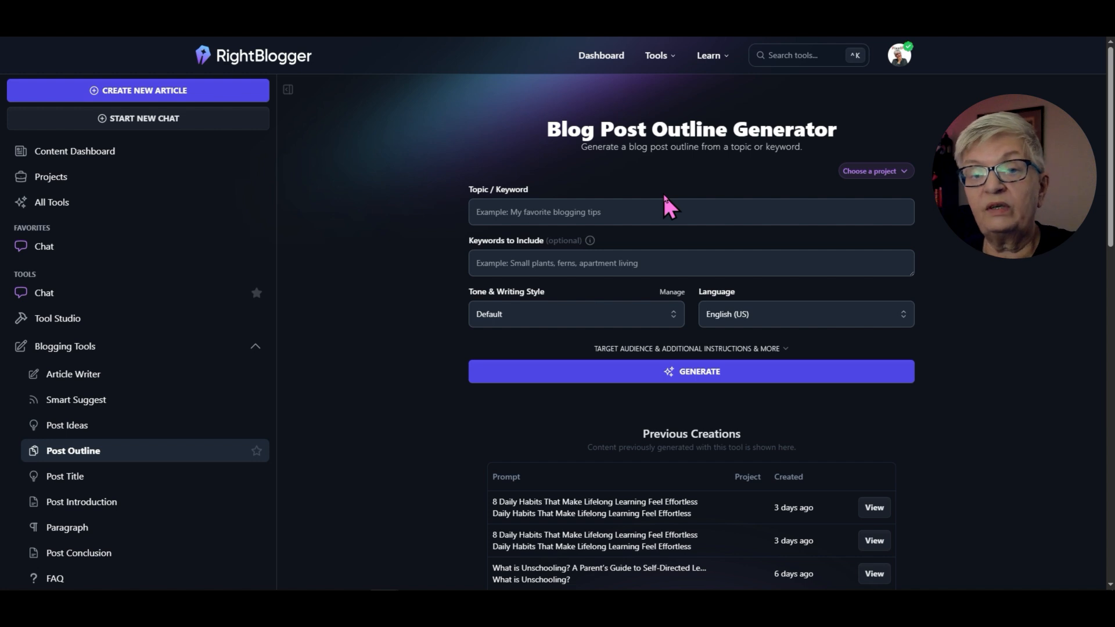
click(888, 173)
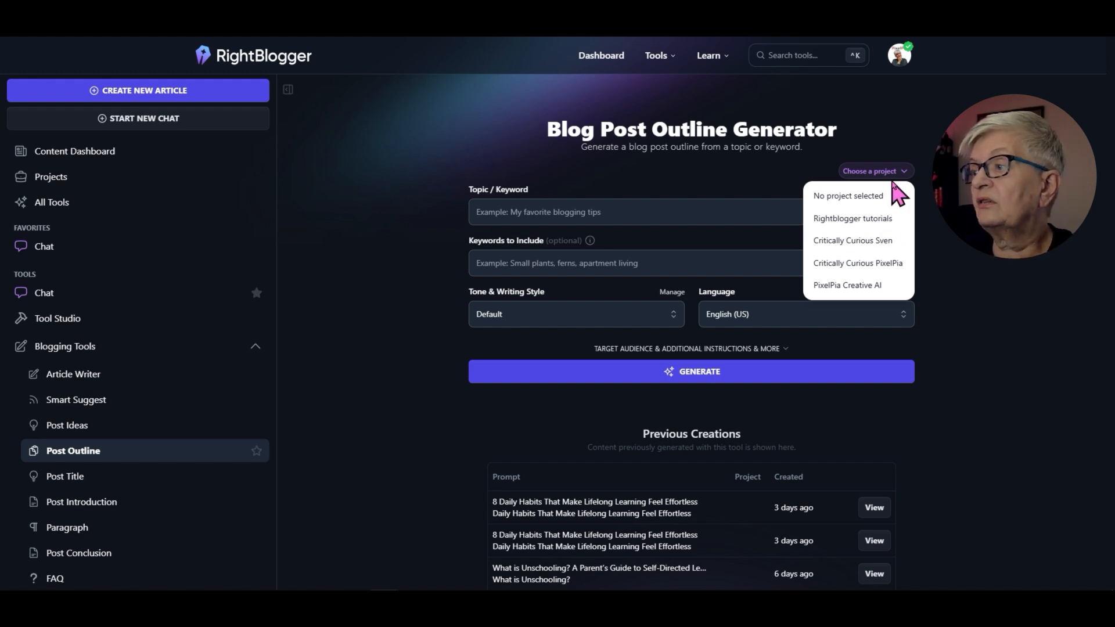
click(878, 230)
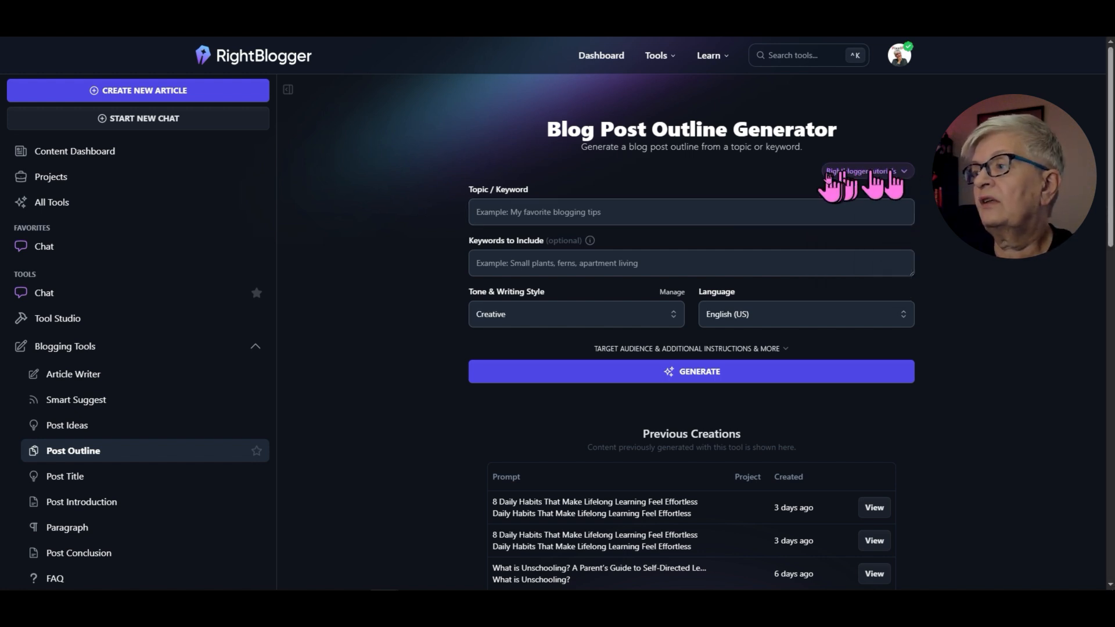
click(605, 212)
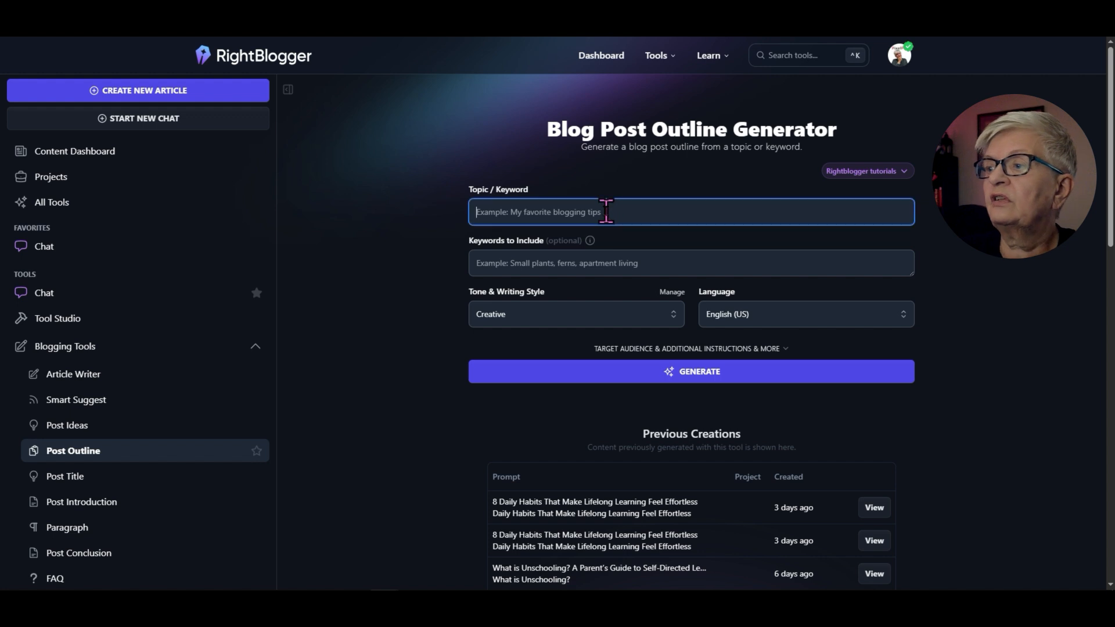
key(ctrl+v)
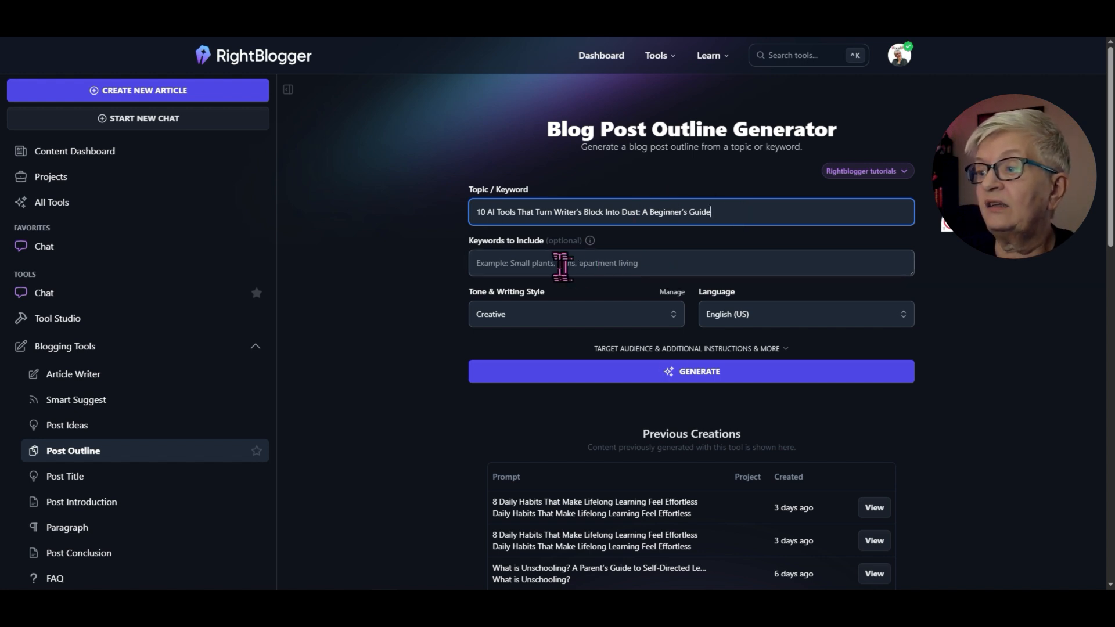
Enter "writer's block, AI tools, helpful creative writing with AI" as the keywords to include in the outline
click(567, 262)
text(writer's b)
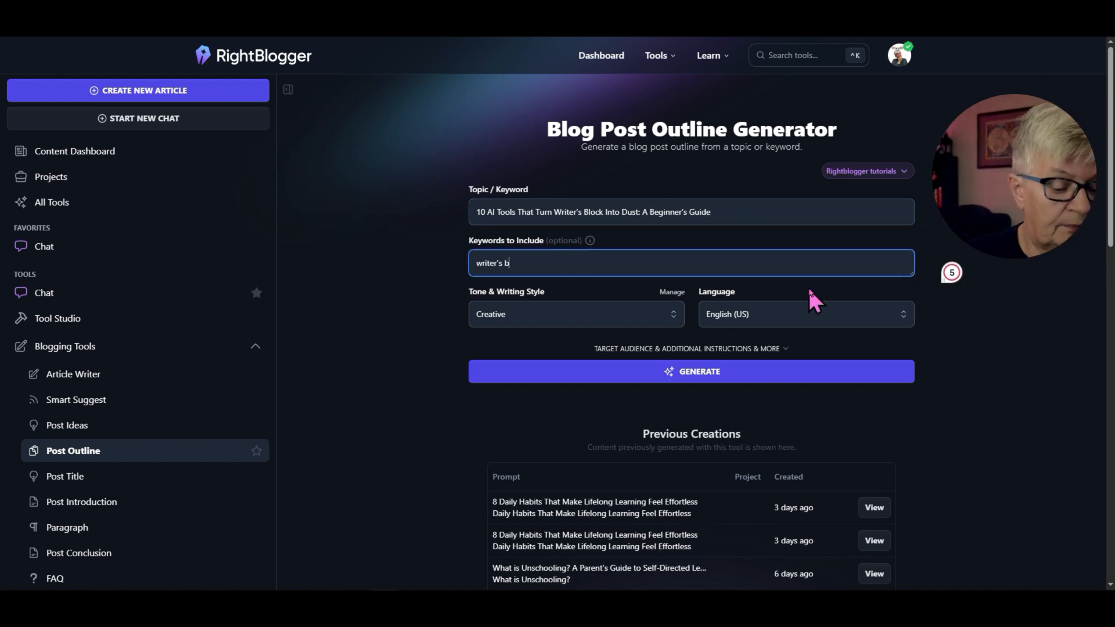
text(lock,)
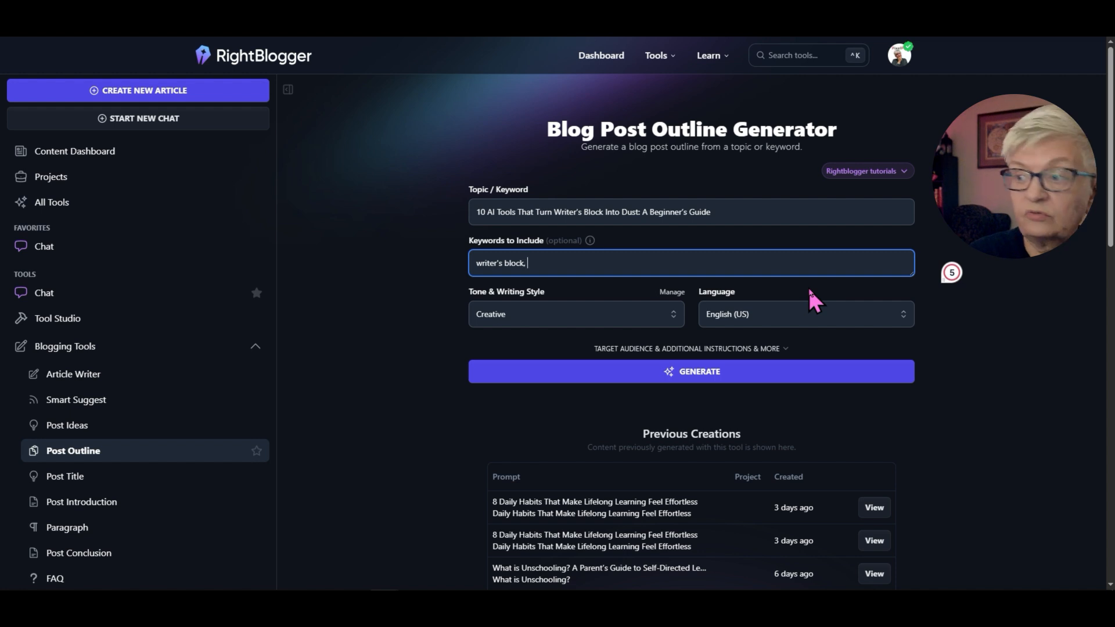
text( A)
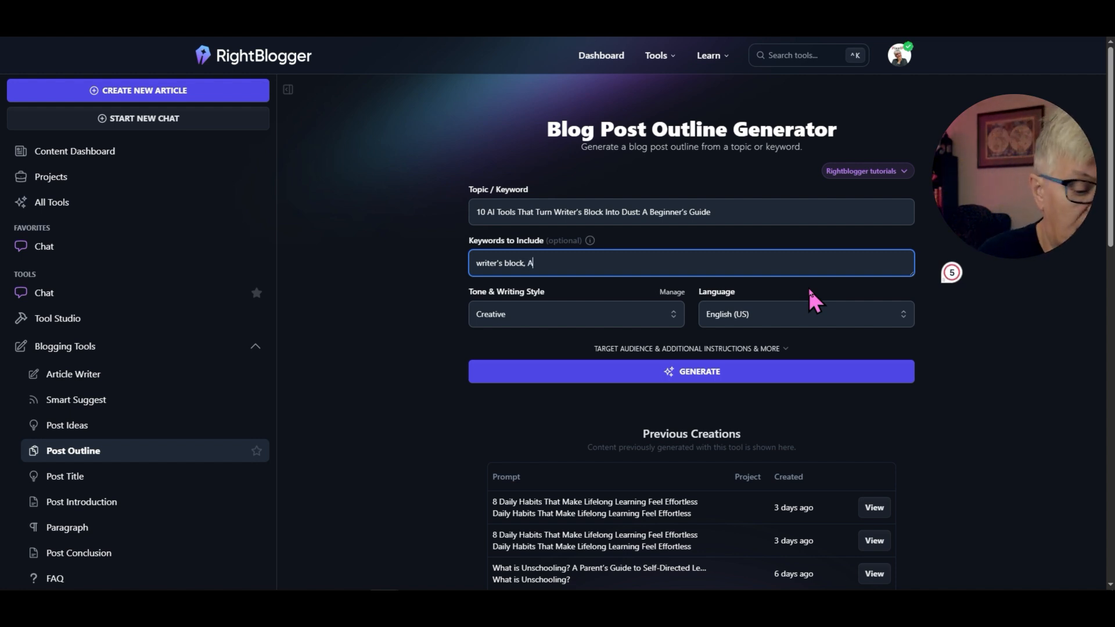
text(I tools)
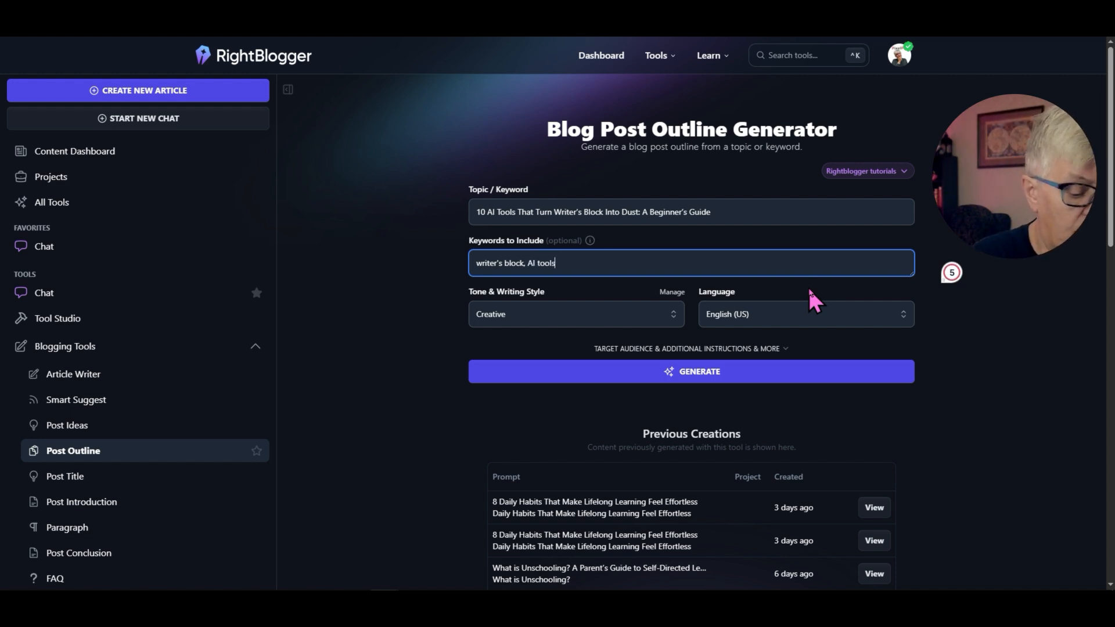
text(, helpful creative writing with AI)
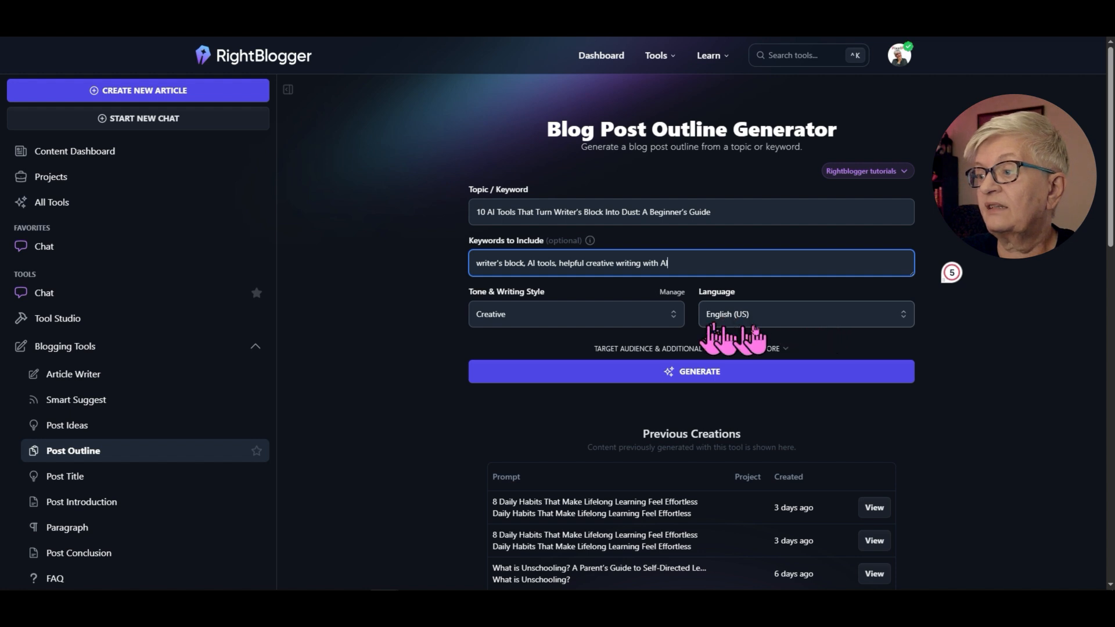
Review the target audience, additional instructions and creativity options, and generate the blog post outline
click(786, 351)
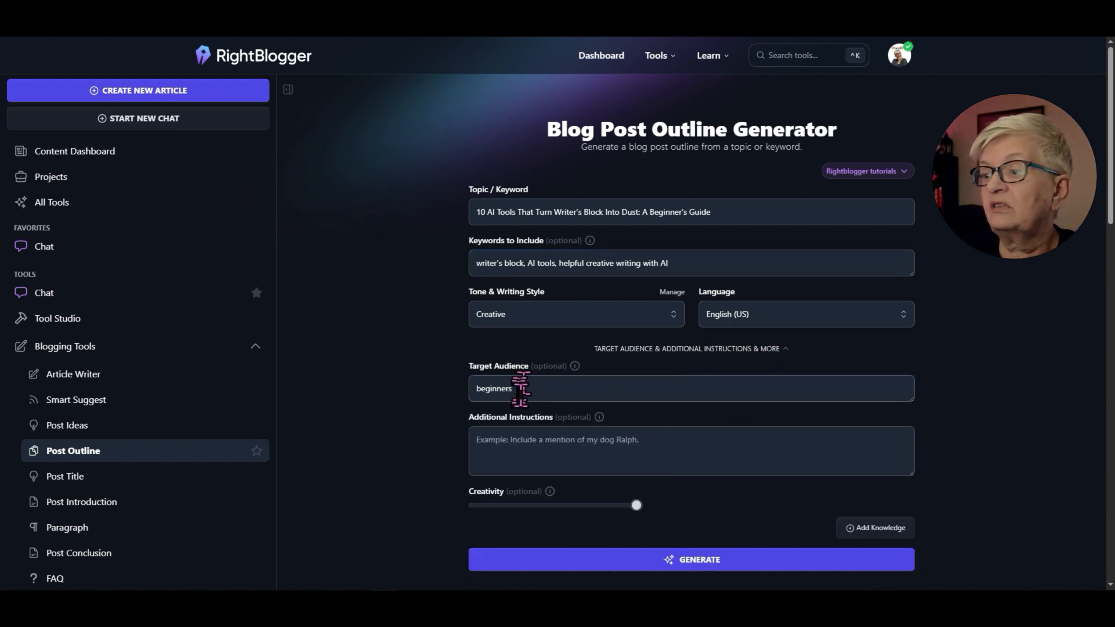
click(562, 392)
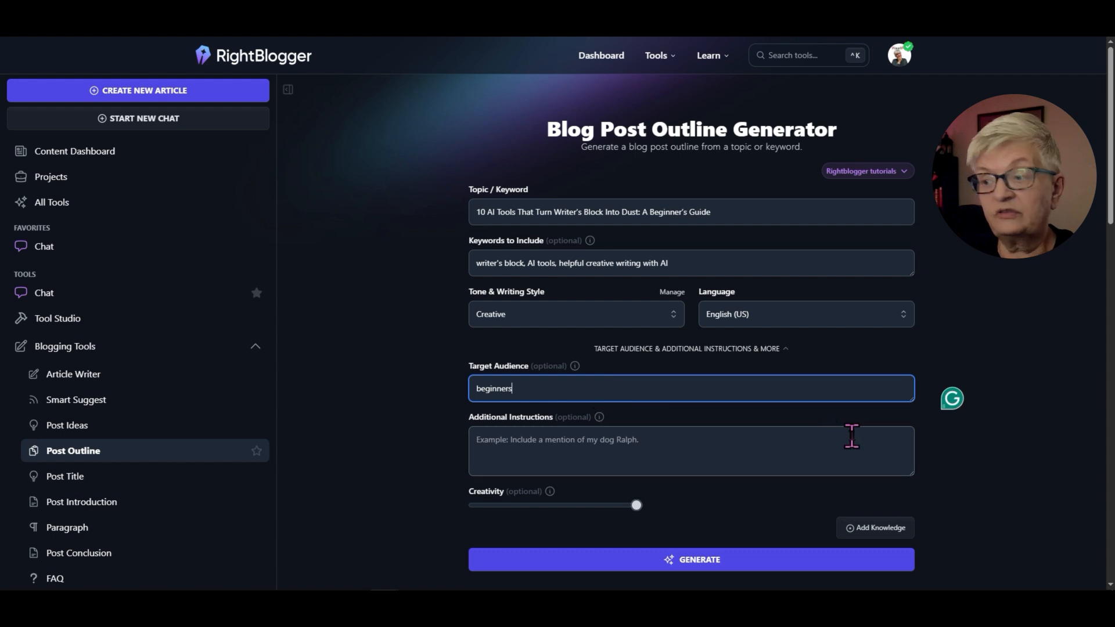
scroll(788, 431, down, 1)
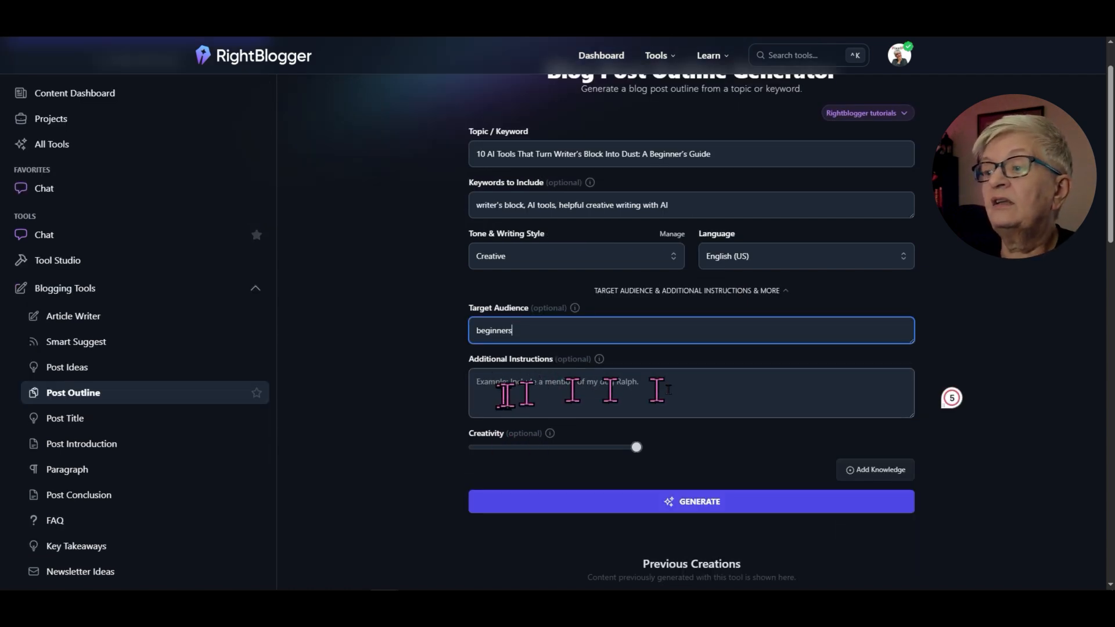
mouse_move(637, 459)
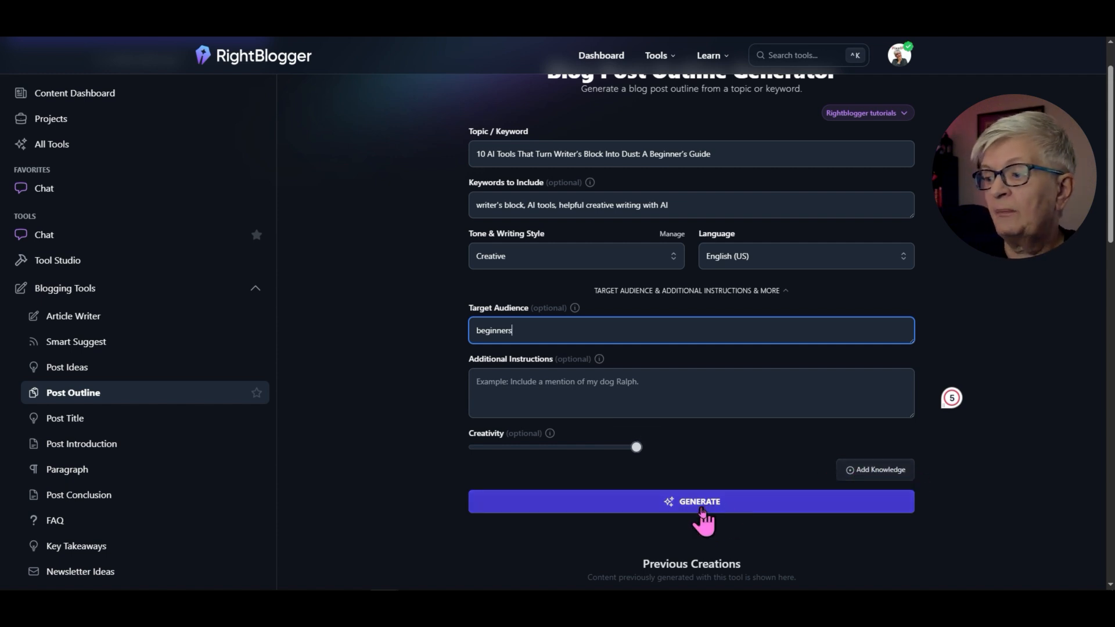
click(693, 503)
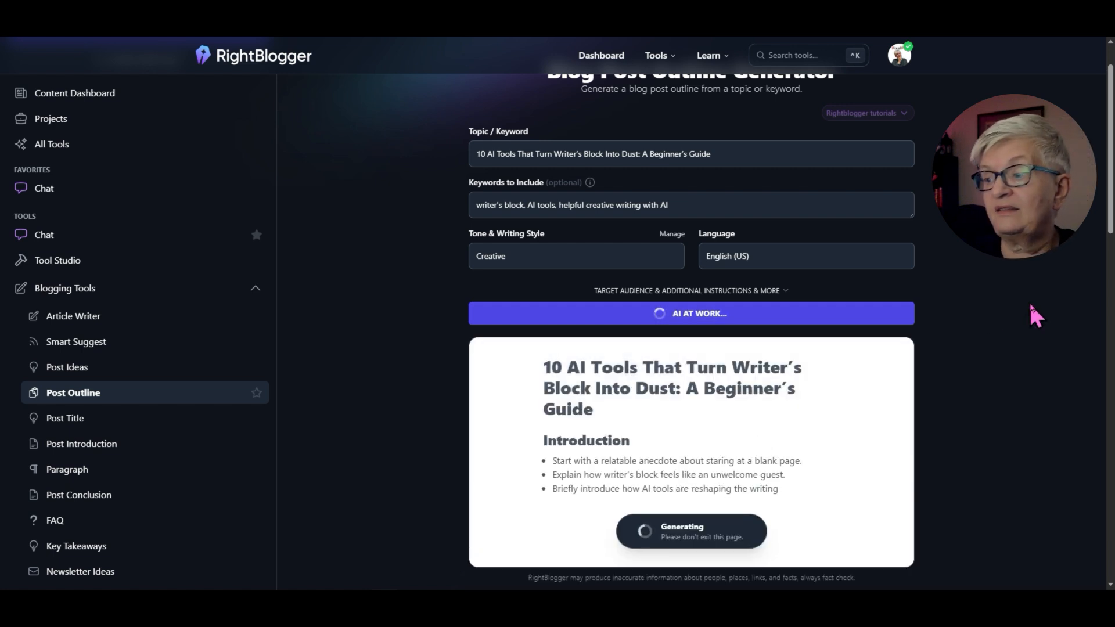
Read through the generated outline from the introduction through the ten tools, tips, challenges and FAQs to the conclusion
scroll(694, 191, down, 4)
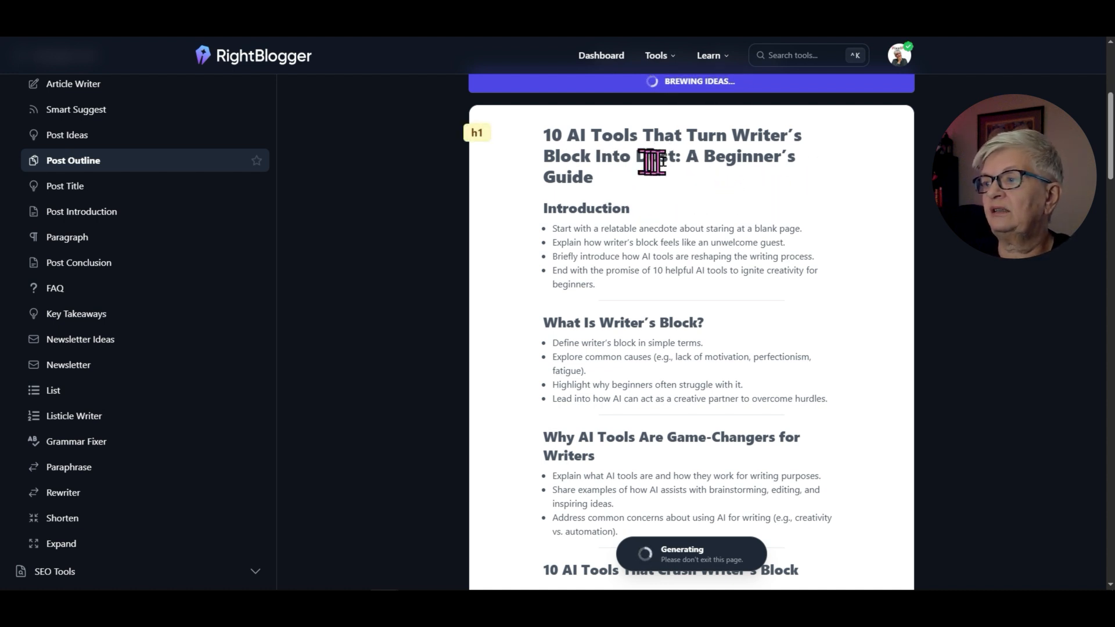
scroll(784, 208, down, 1)
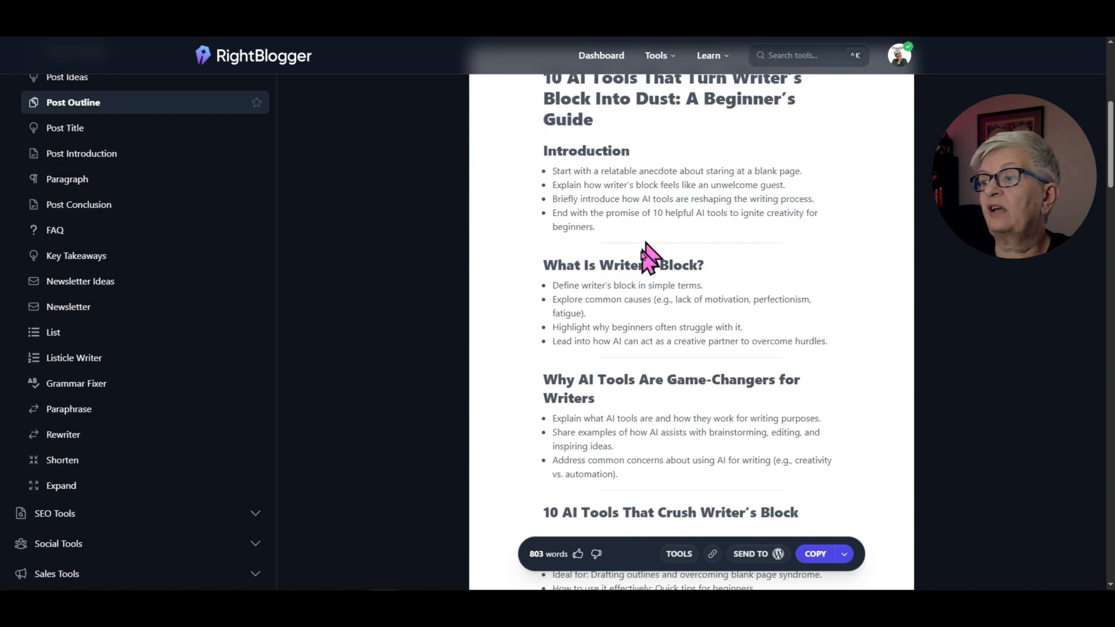
scroll(777, 293, down, 2)
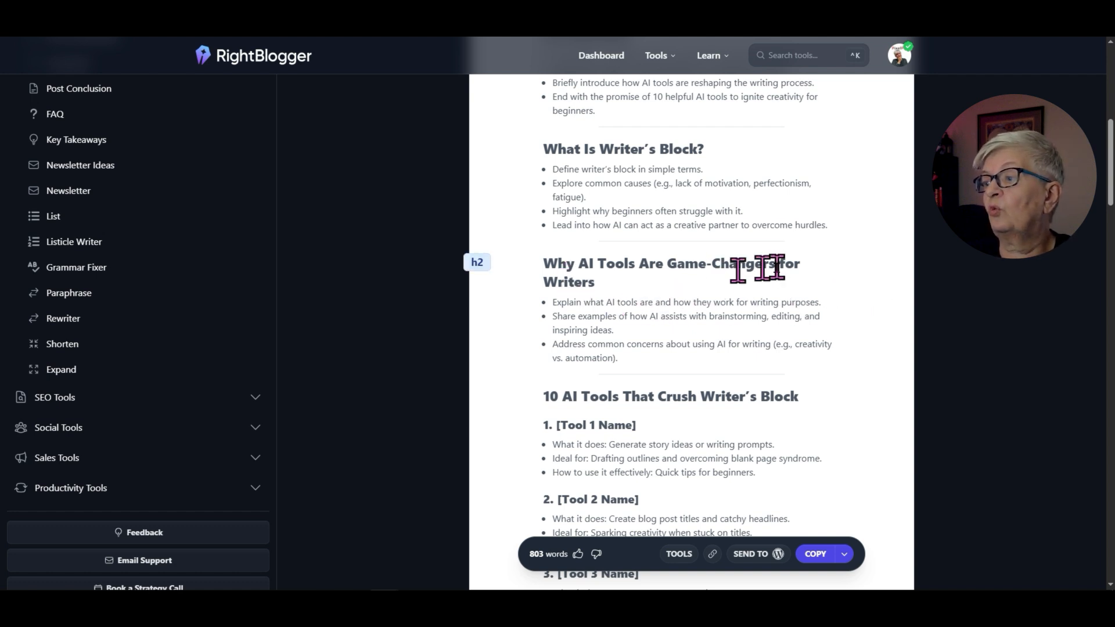
scroll(827, 289, down, 3)
scroll(828, 289, down, 2)
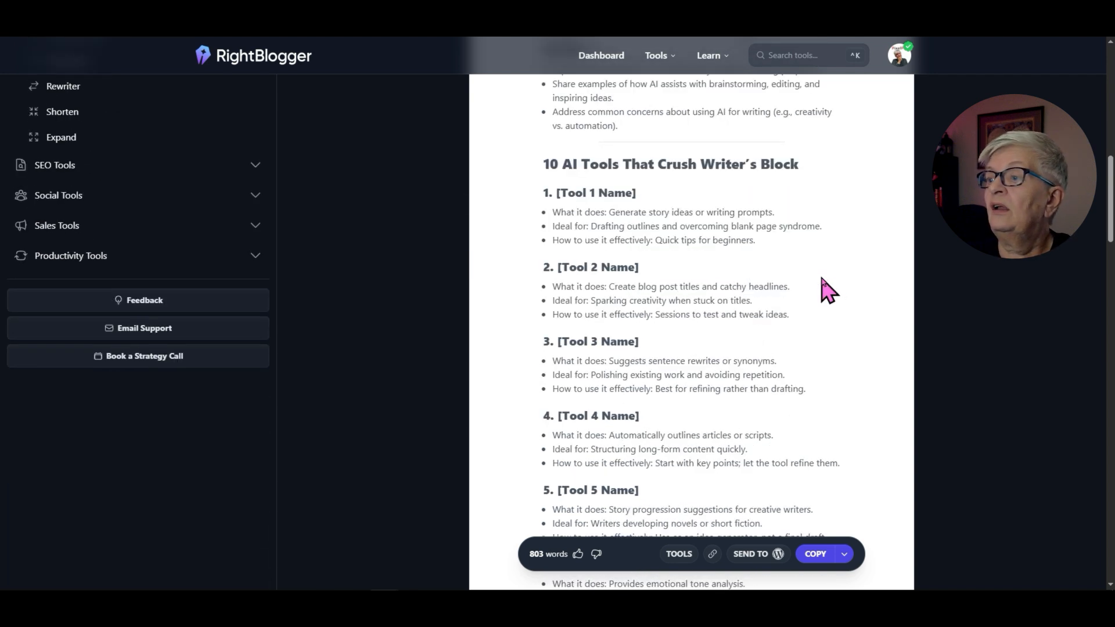
scroll(828, 288, down, 2)
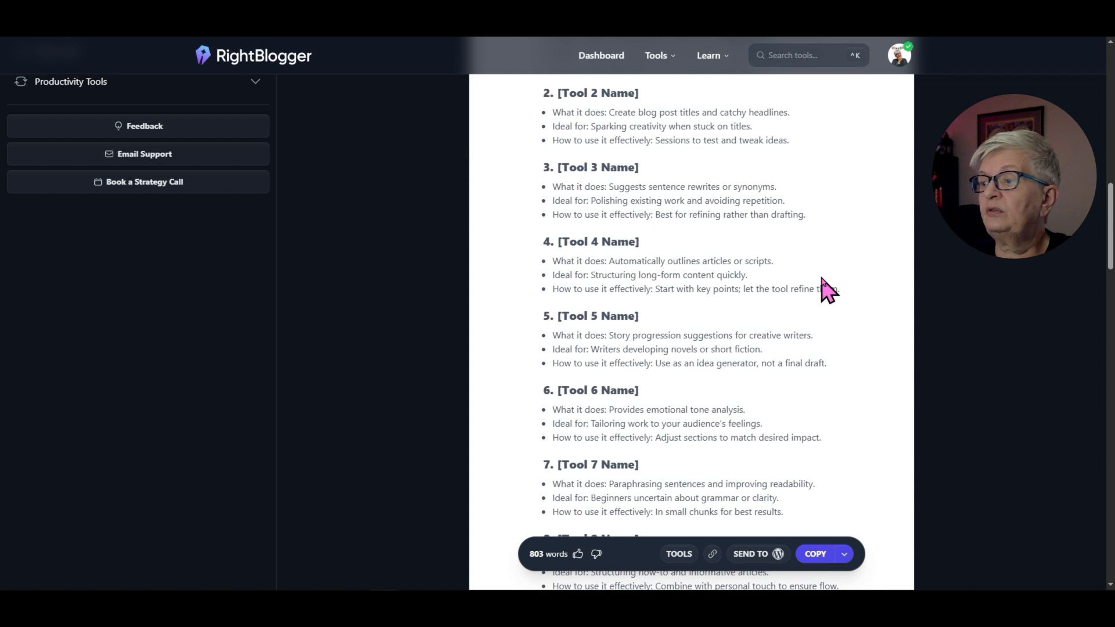
scroll(828, 288, down, 7)
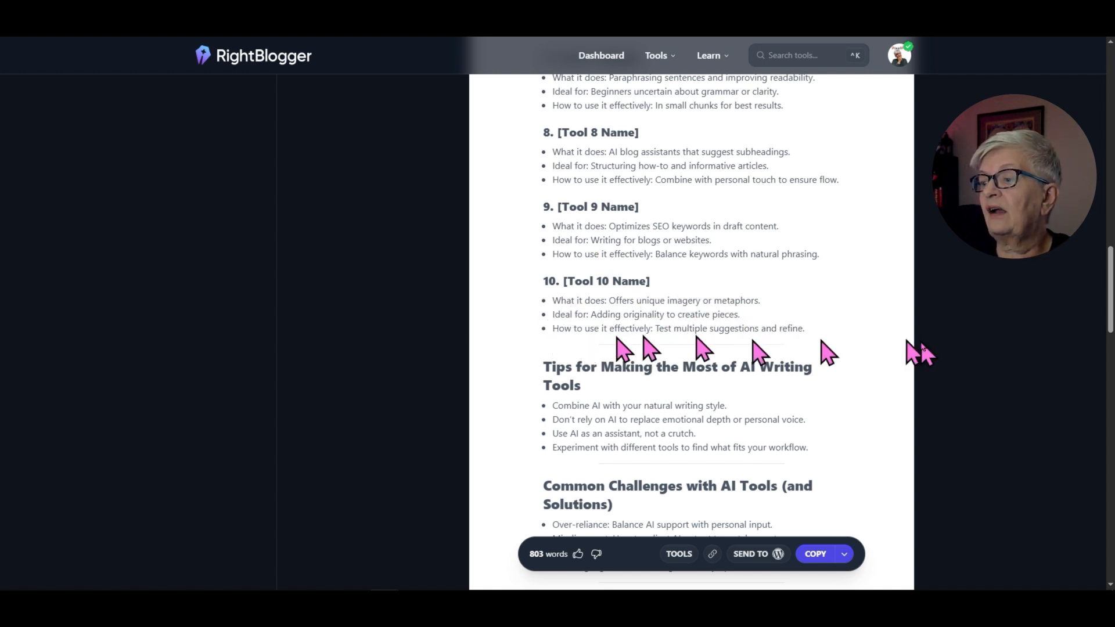
scroll(807, 317, down, 1)
scroll(808, 317, down, 1)
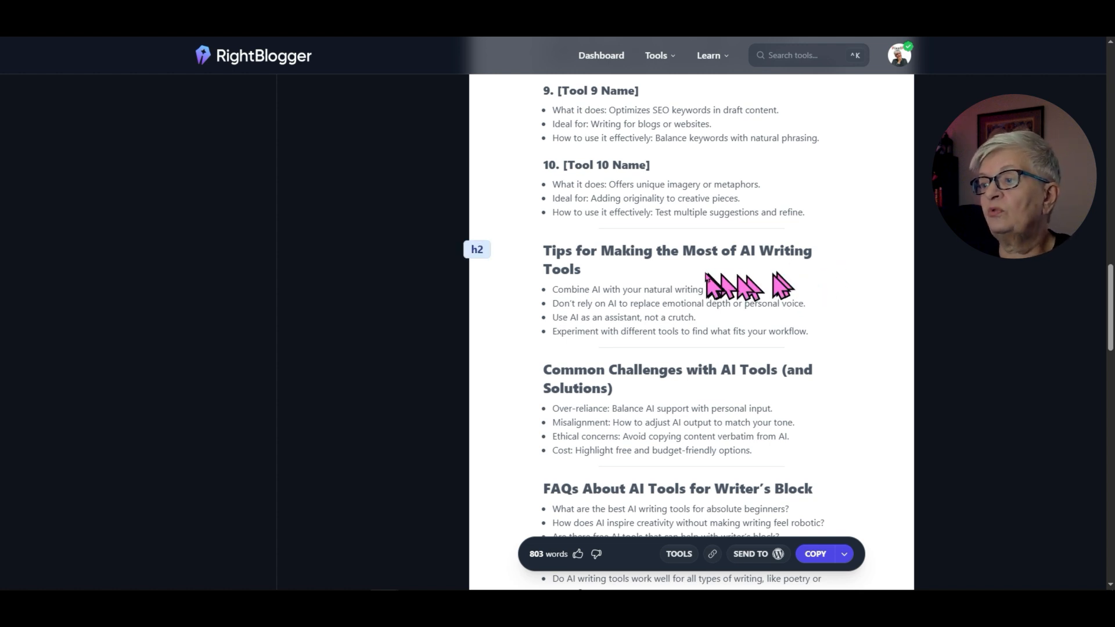
scroll(824, 291, down, 1)
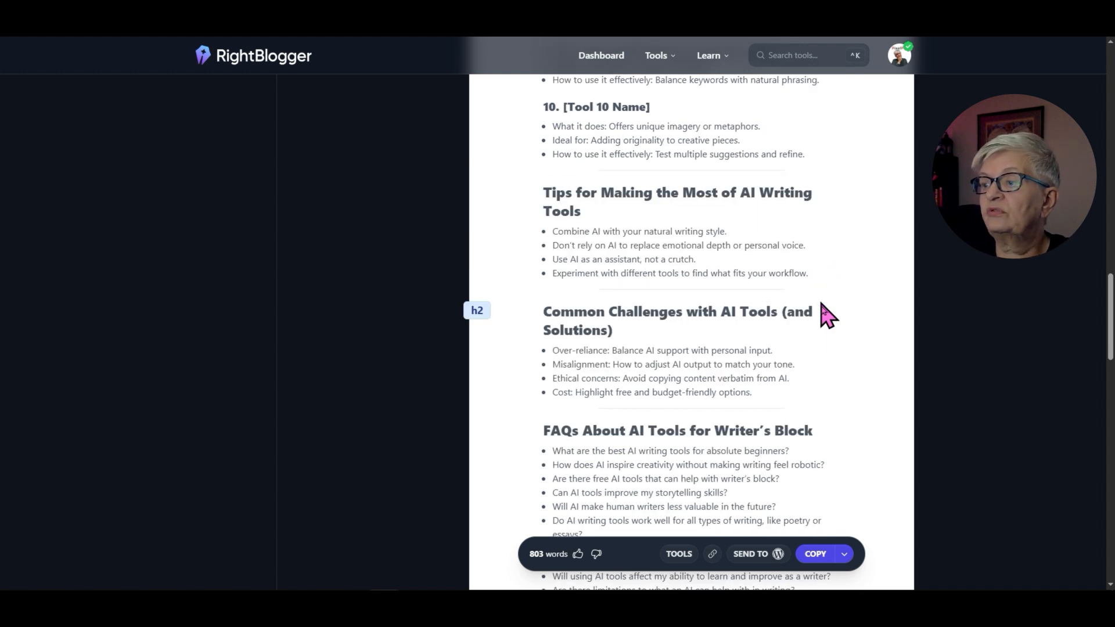
scroll(858, 341, down, 2)
scroll(856, 308, down, 2)
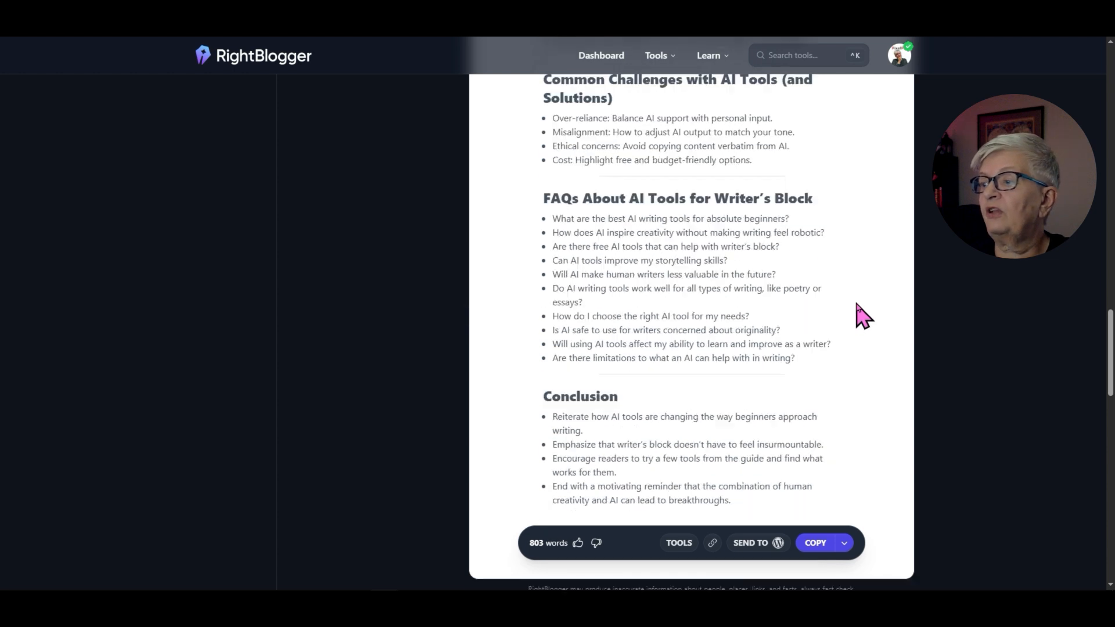
scroll(863, 317, down, 3)
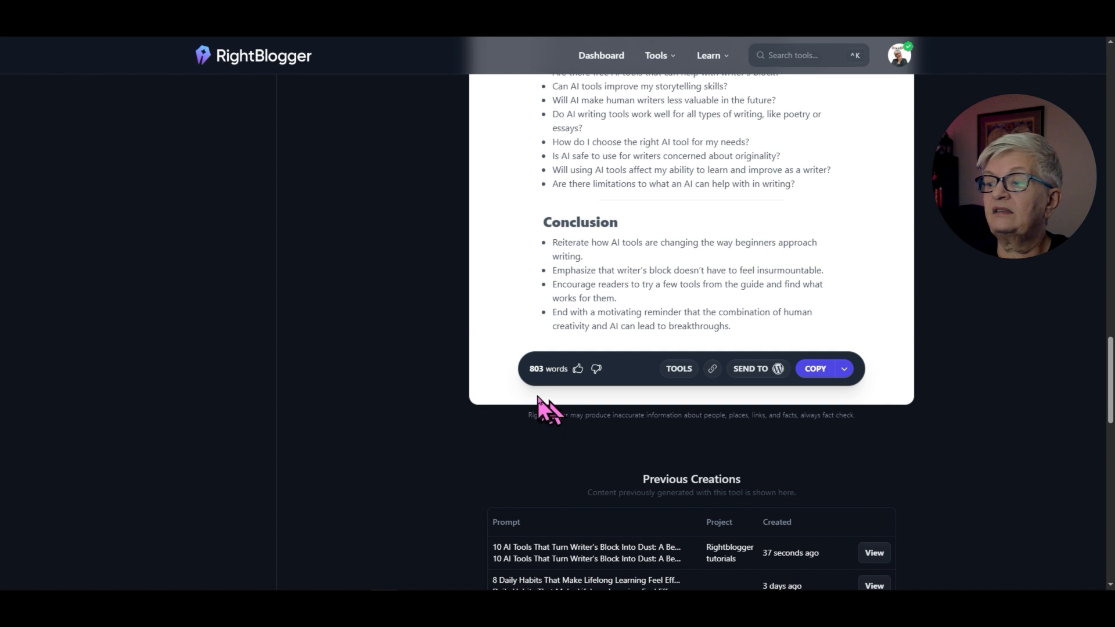
Examine the outline's word count, follow-up tools and share link options, and close the sharing options
mouse_move(539, 375)
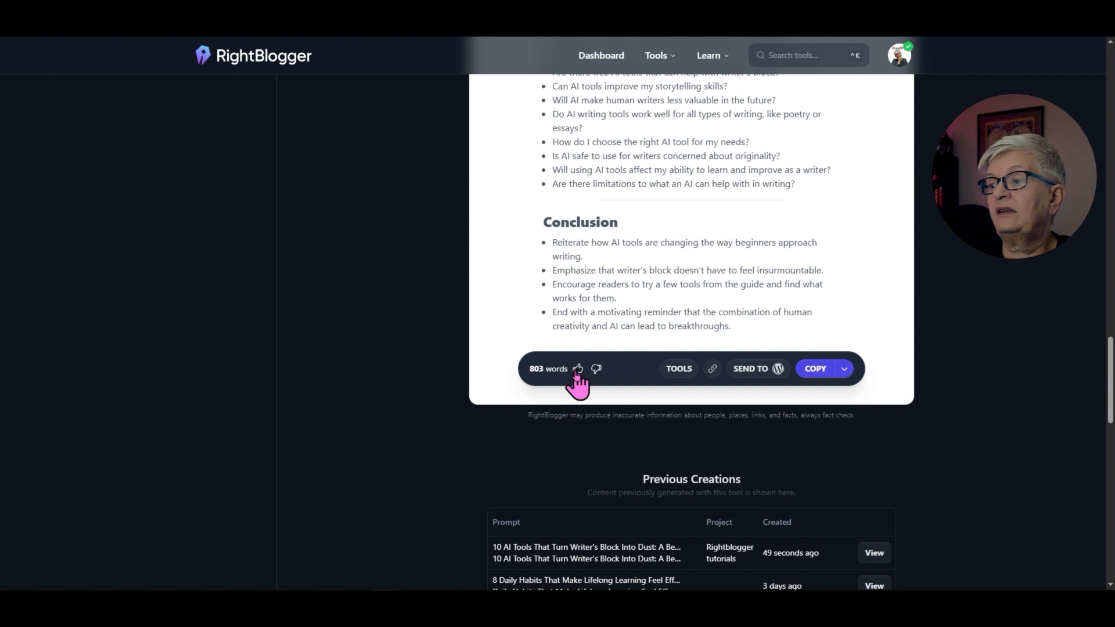
click(680, 372)
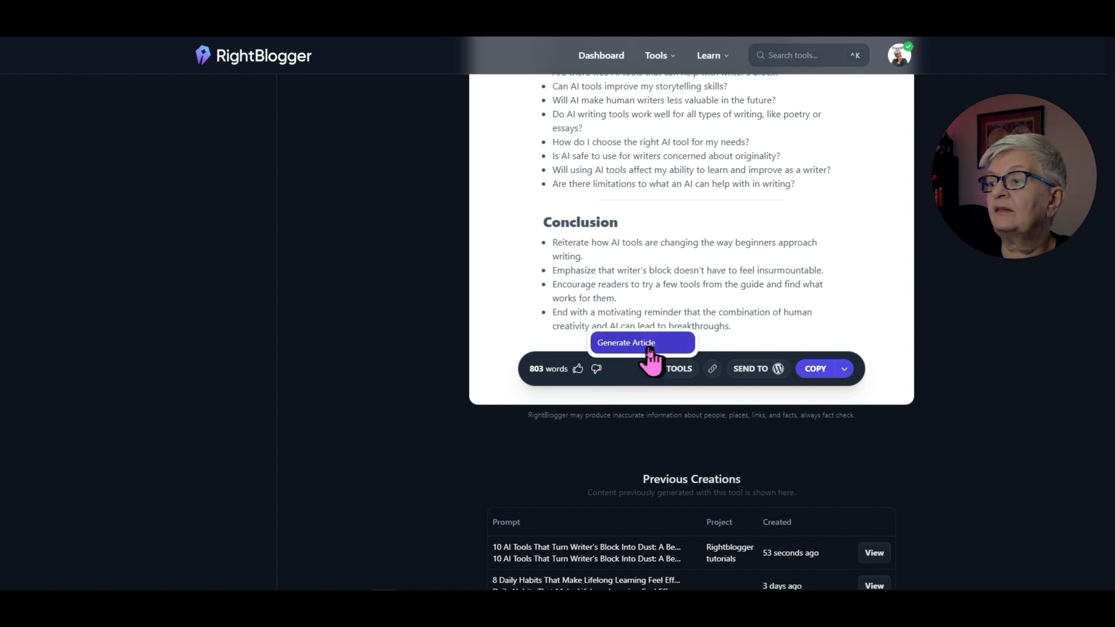
click(712, 370)
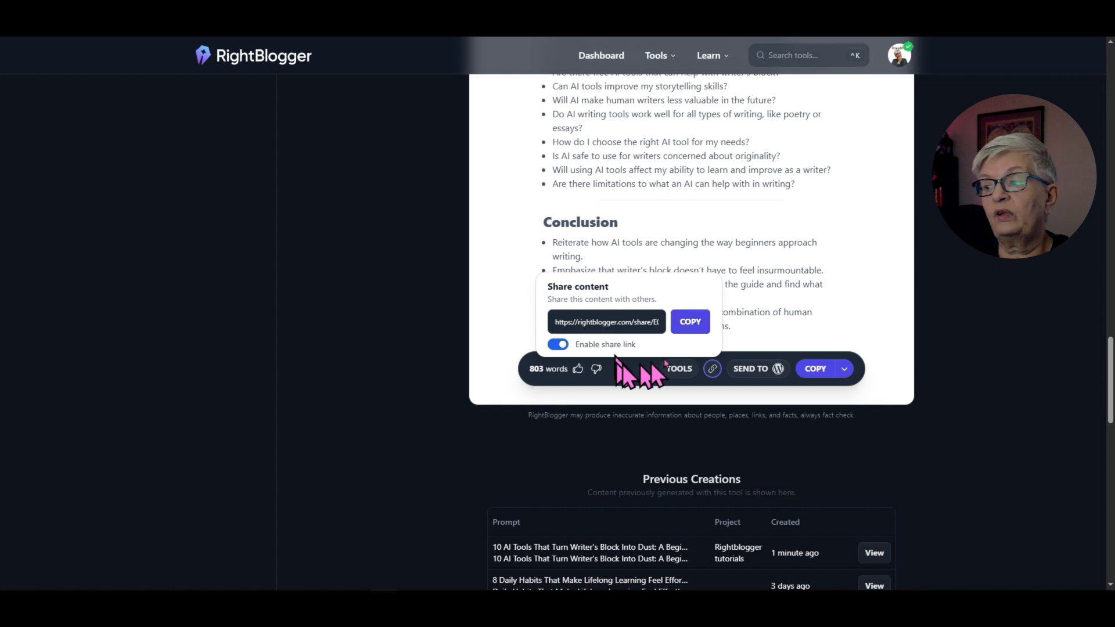
click(888, 336)
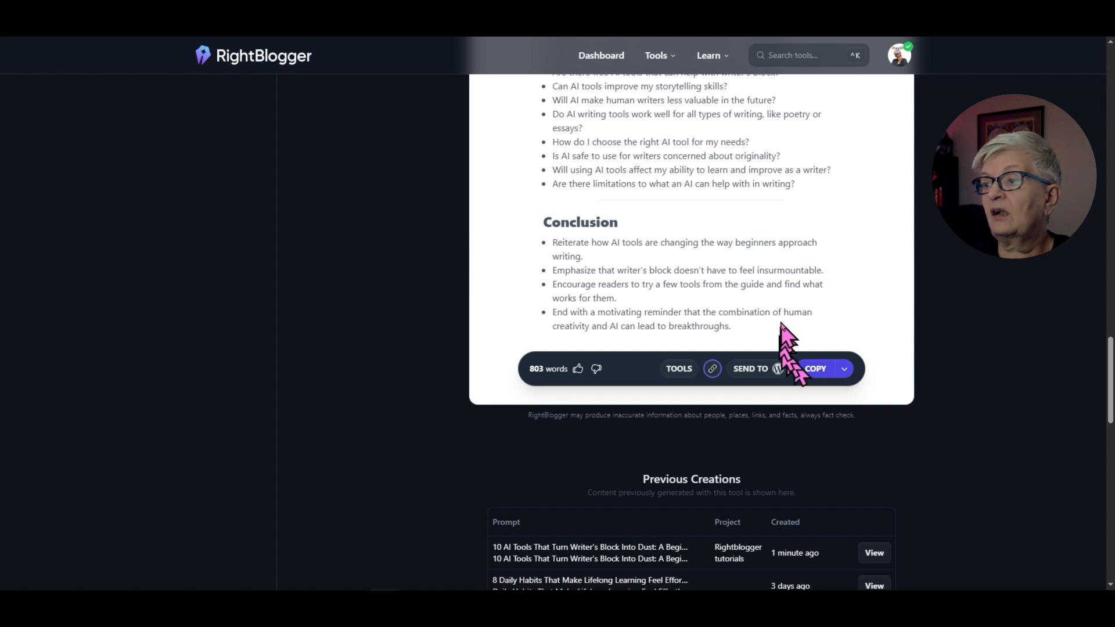
Check the outline's download and copy format options, then close them
click(844, 373)
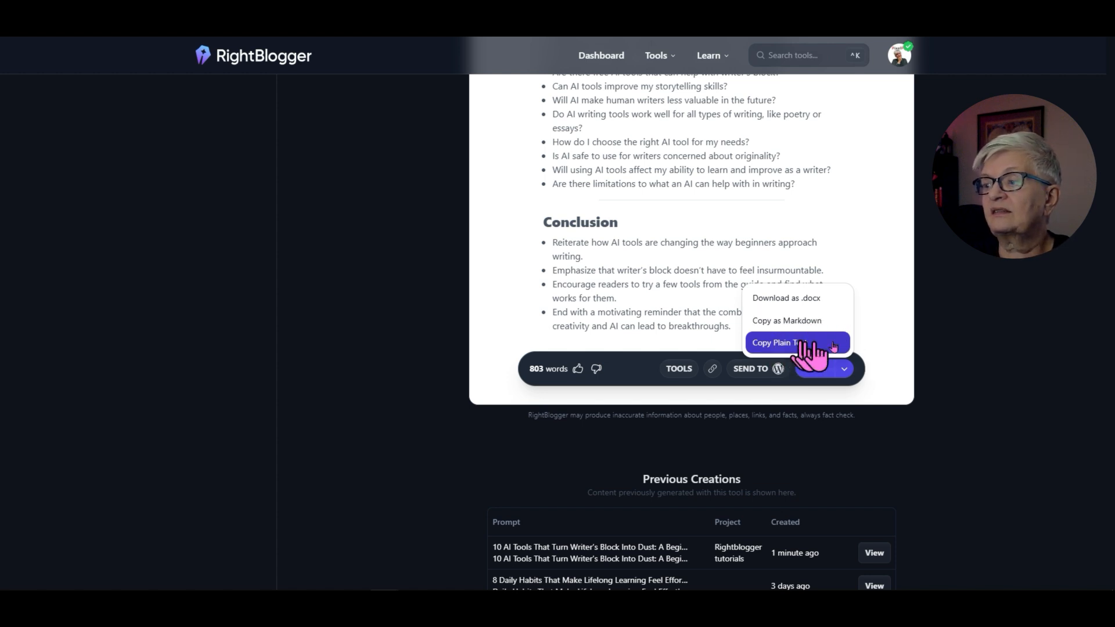
click(913, 316)
scroll(785, 281, up, 2)
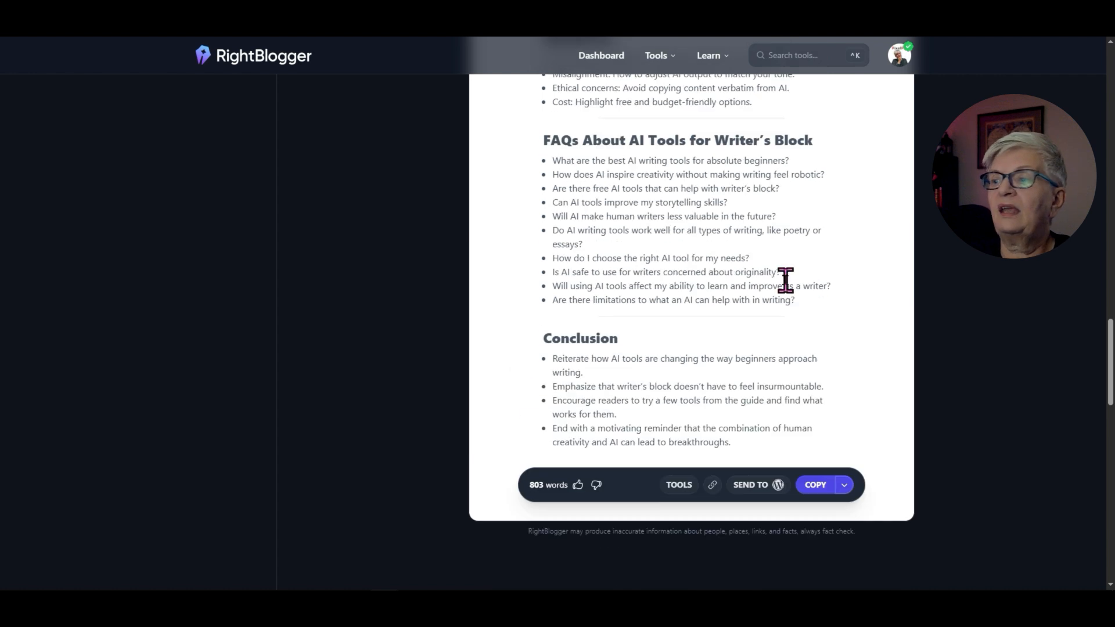
Send the outline to the article generator and assign the article to the Rightblogger tutorials project
scroll(786, 280, down, 4)
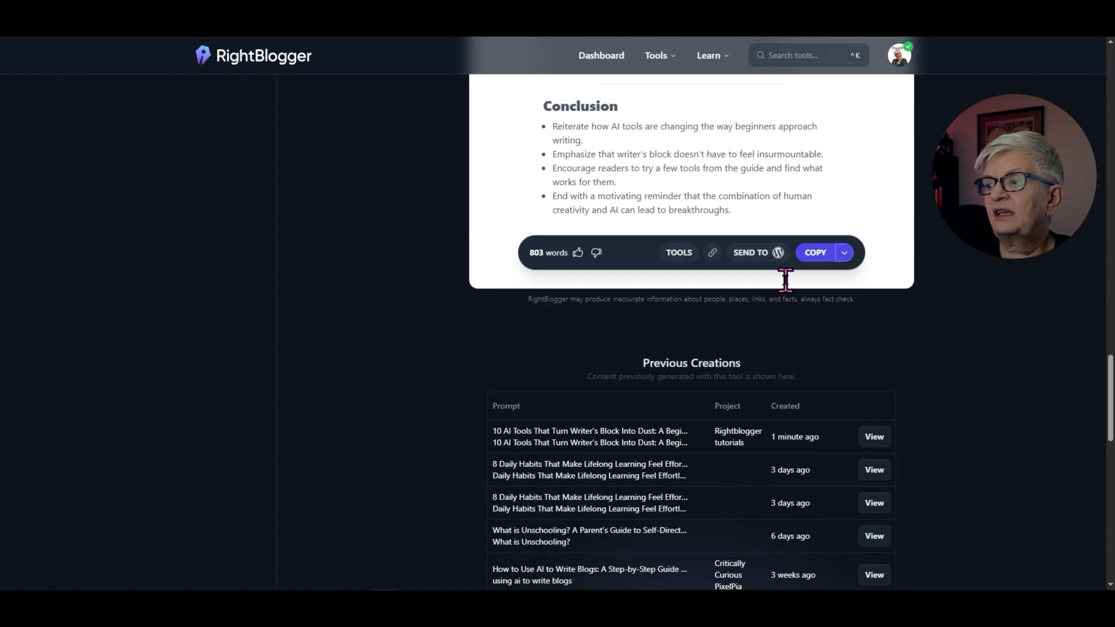
click(676, 255)
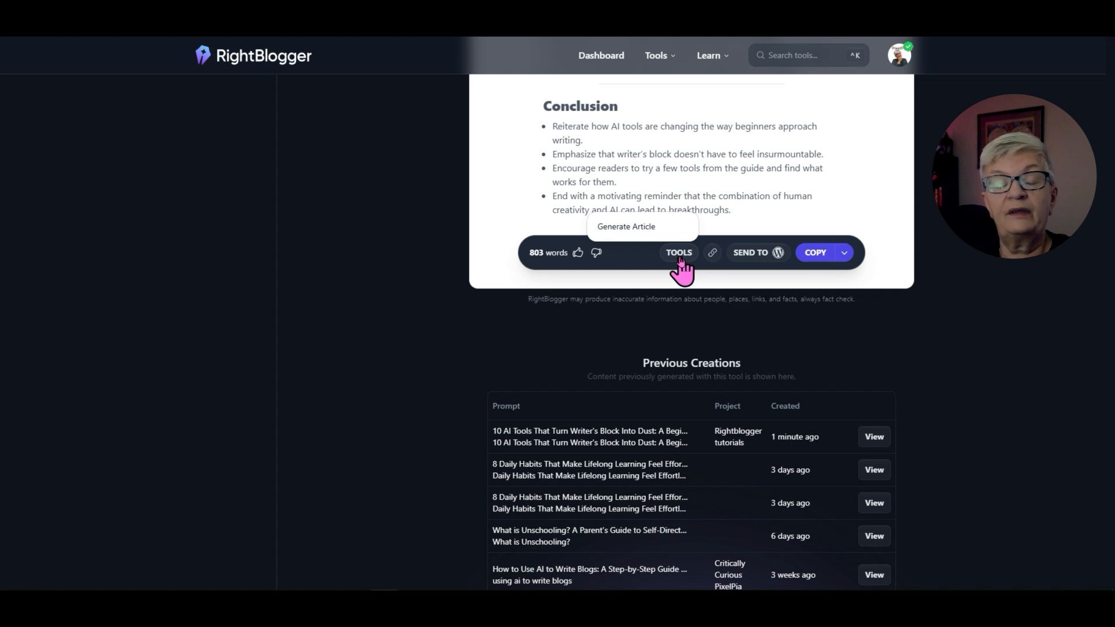
click(643, 233)
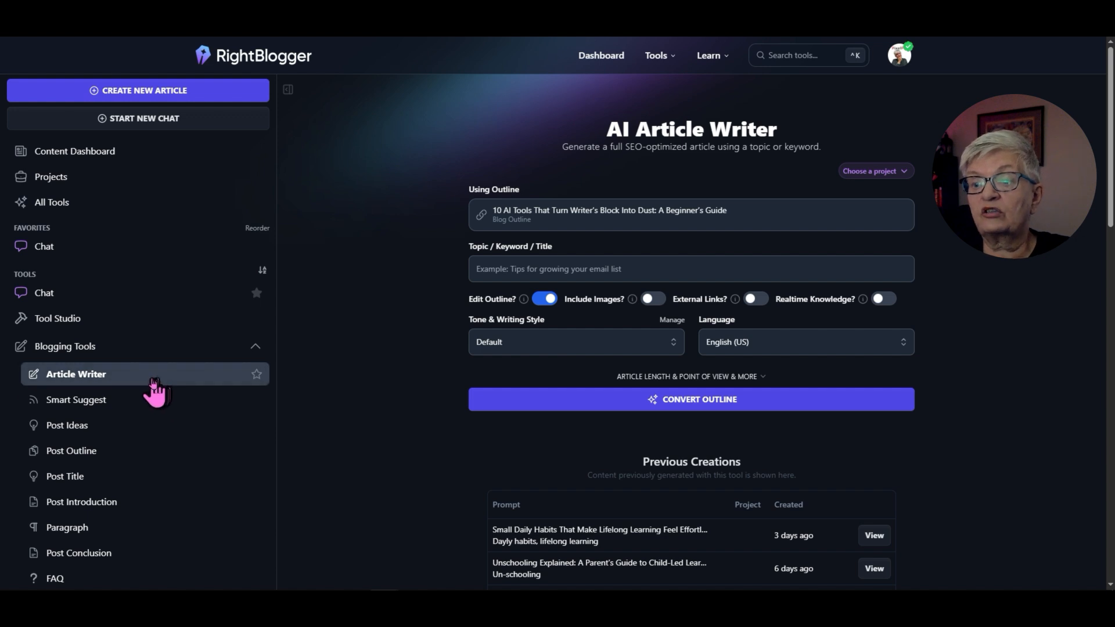
click(871, 171)
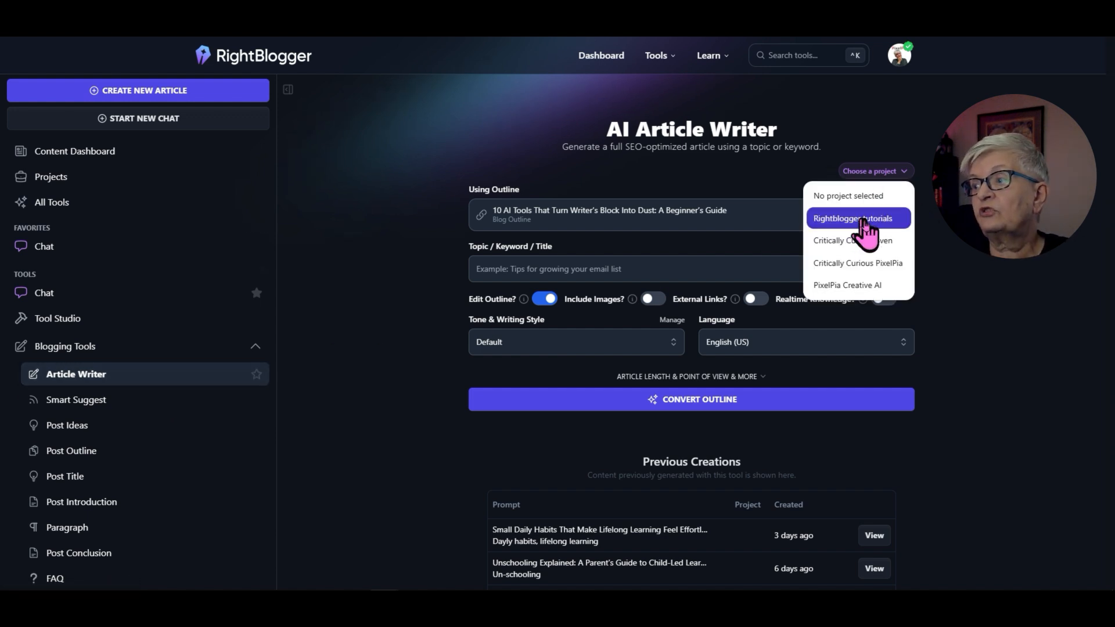
click(865, 221)
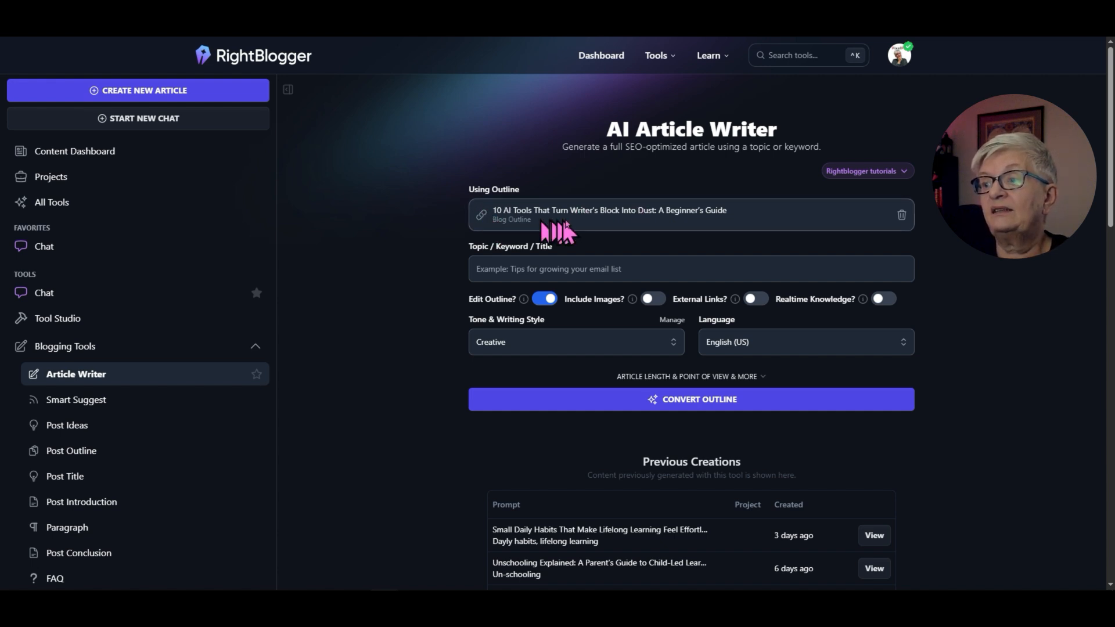
Copy the outline's title "10 AI Tools That Turn Writer's Block Into Dust: A Beginner's Guide" into the article's topic field
click(514, 270)
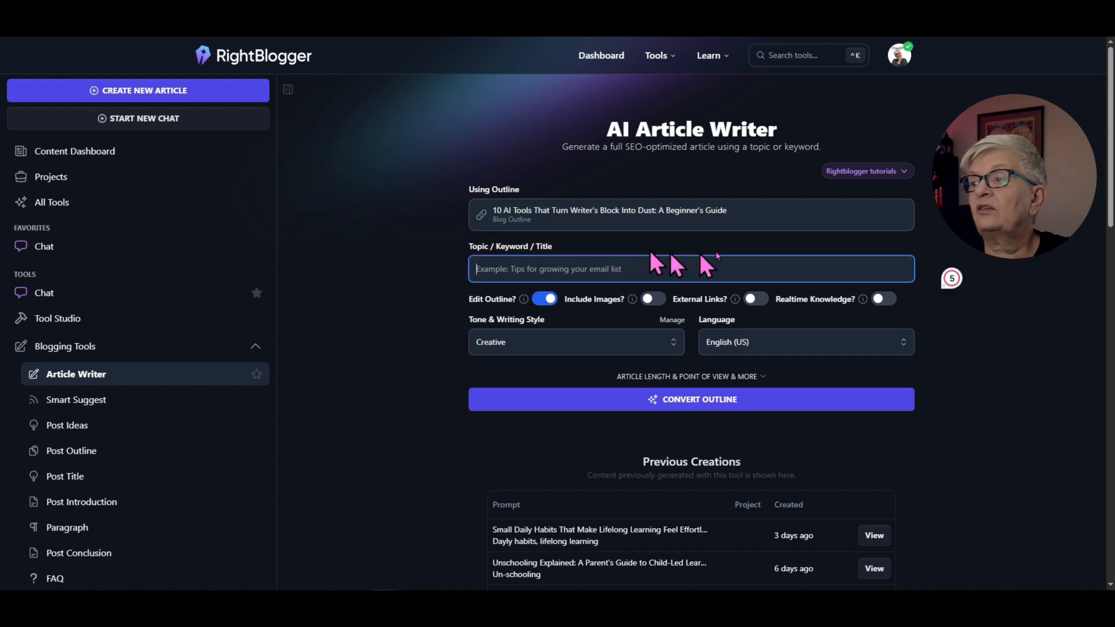
drag(729, 211, 486, 213)
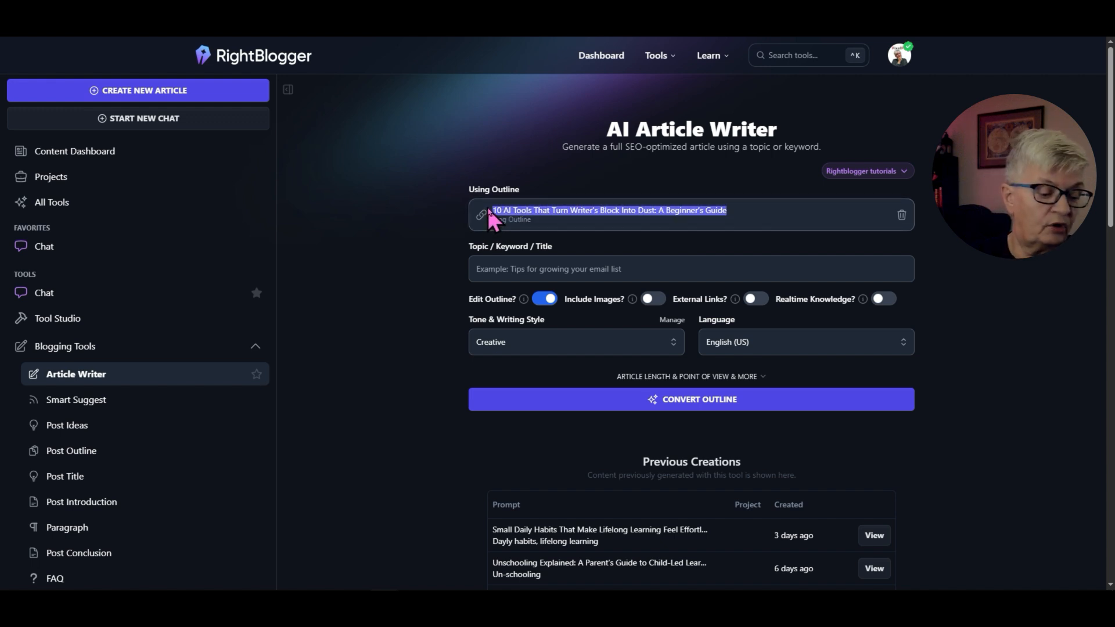
key(ctrl+c)
click(507, 269)
key(ctrl+v)
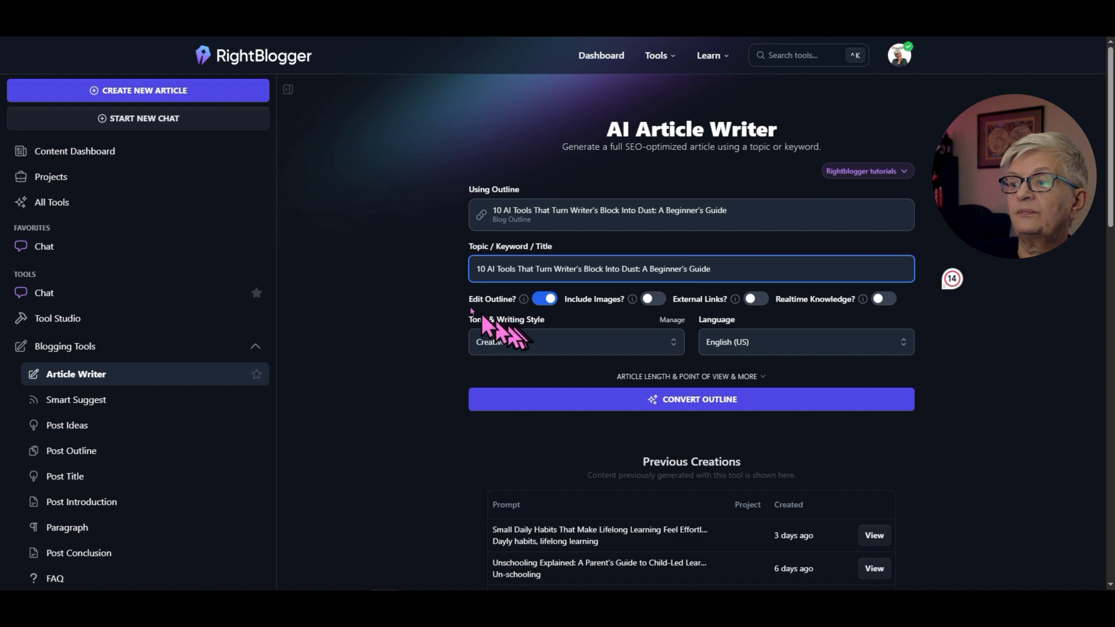
Enable images and external links for the article, and check the available tone and writing styles
mouse_move(523, 300)
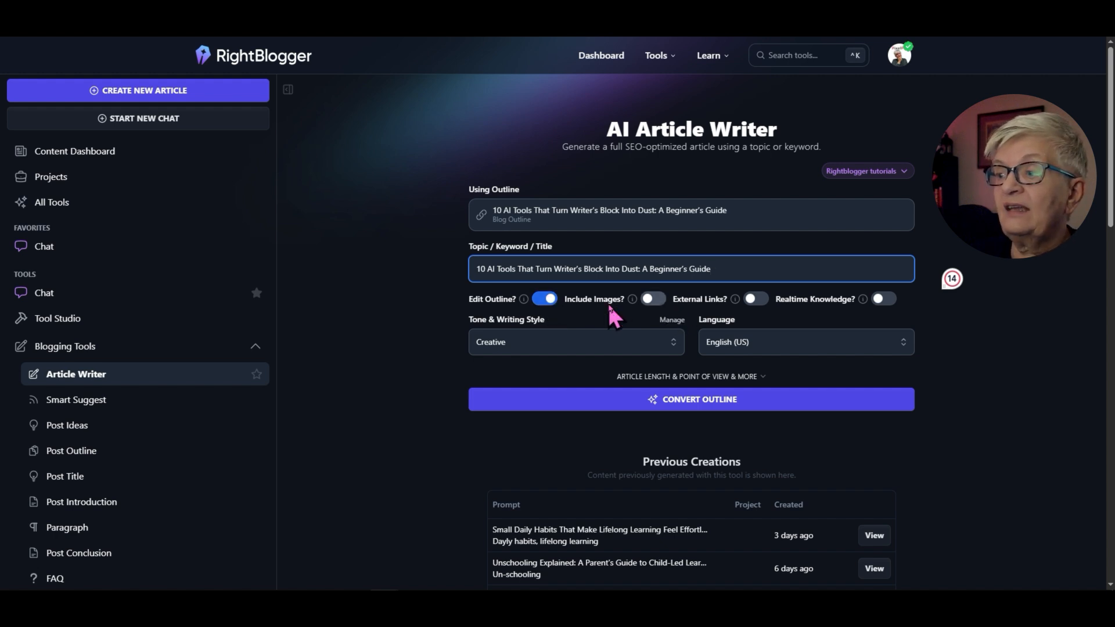
mouse_move(639, 306)
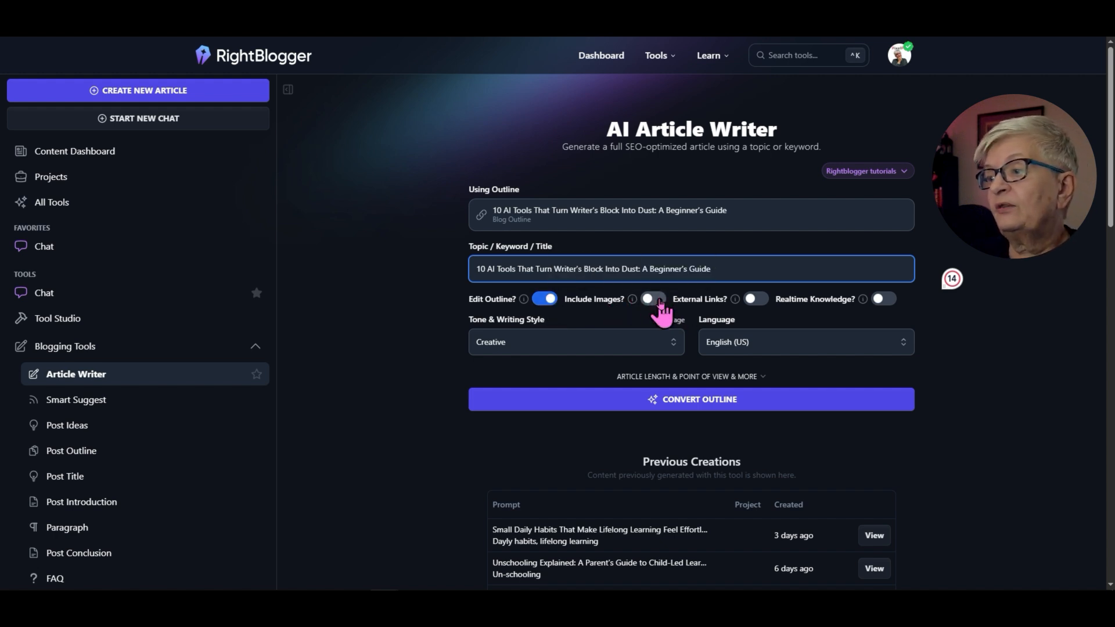
click(661, 302)
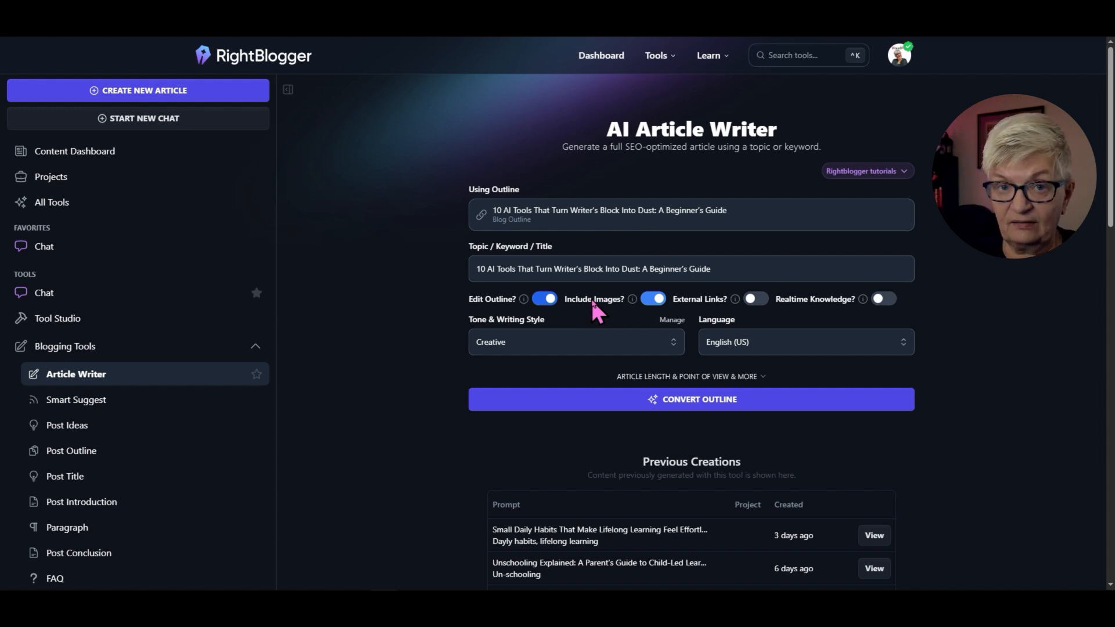
click(760, 300)
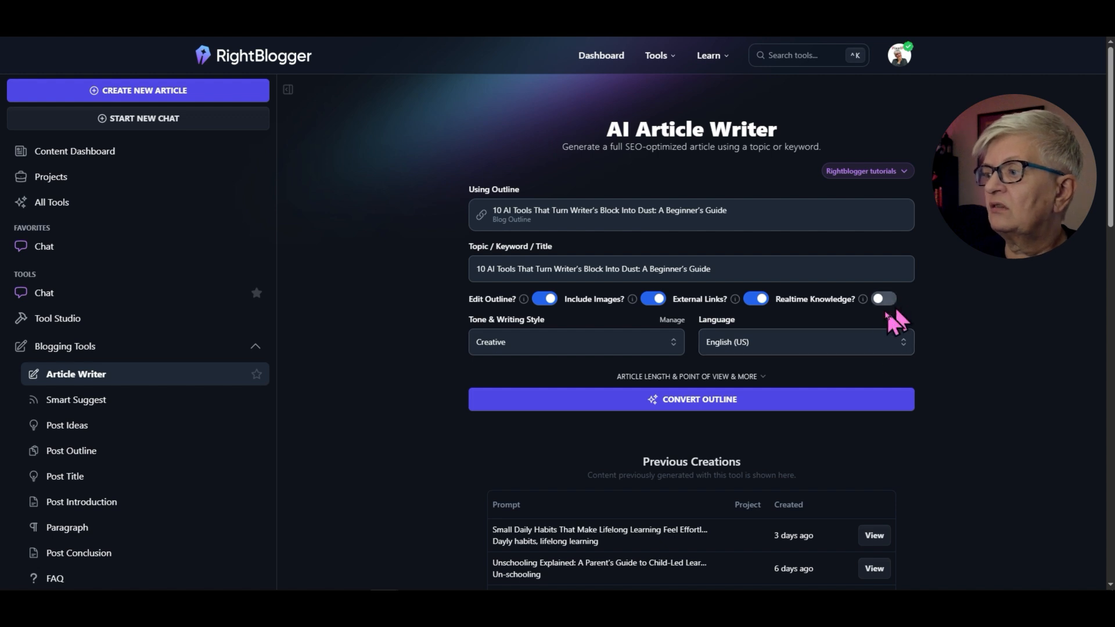
click(634, 344)
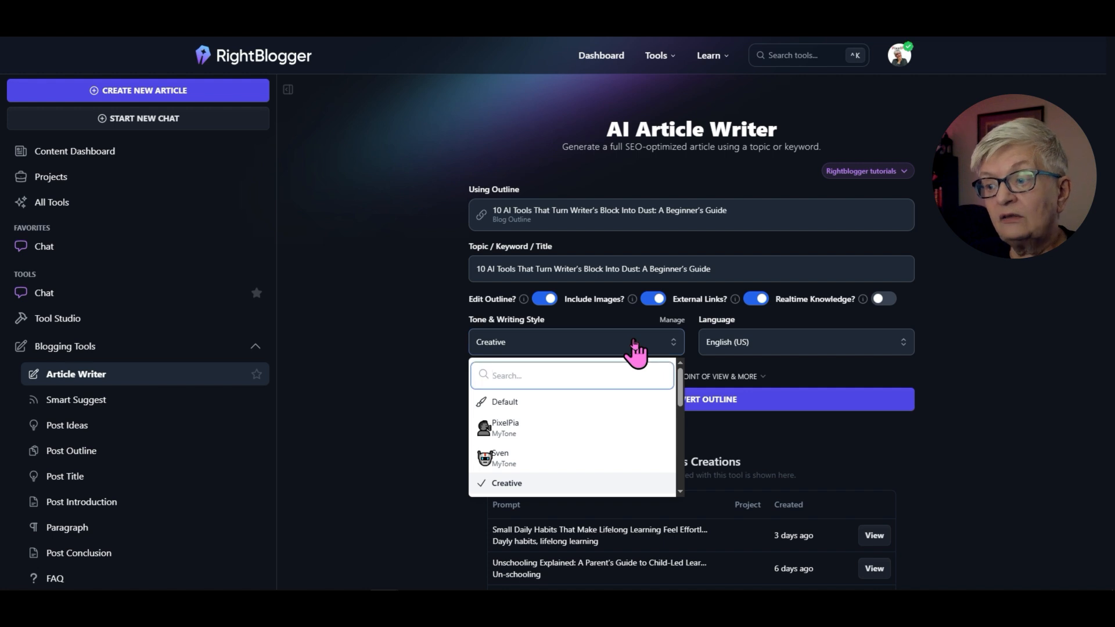
click(635, 346)
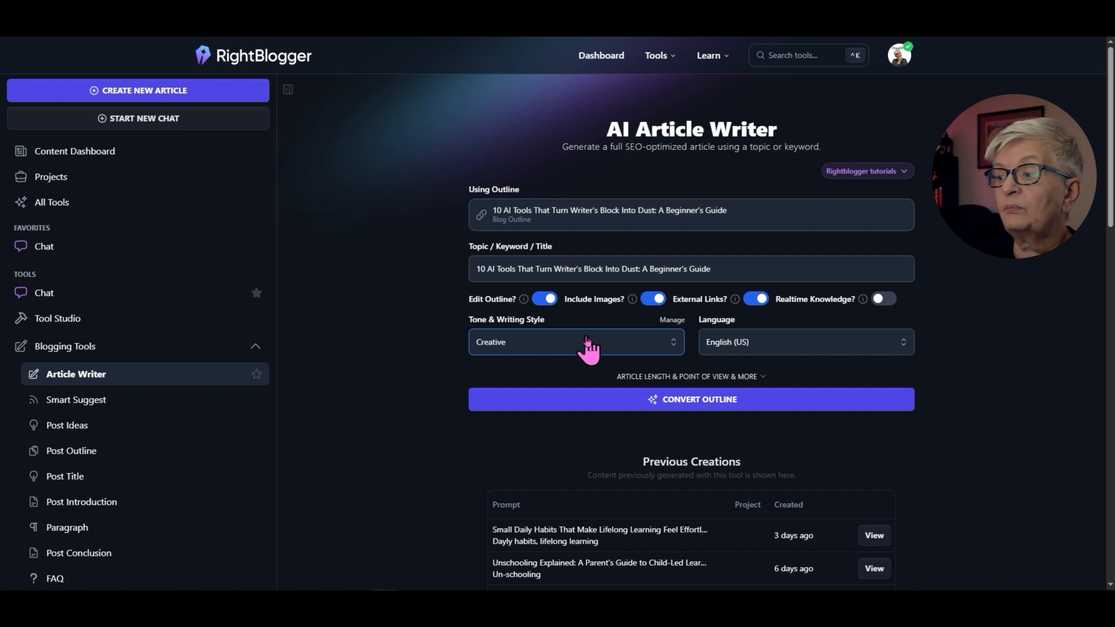
Set the article length to Short-form (< ~1,000 words) and check the point of view choices
click(761, 377)
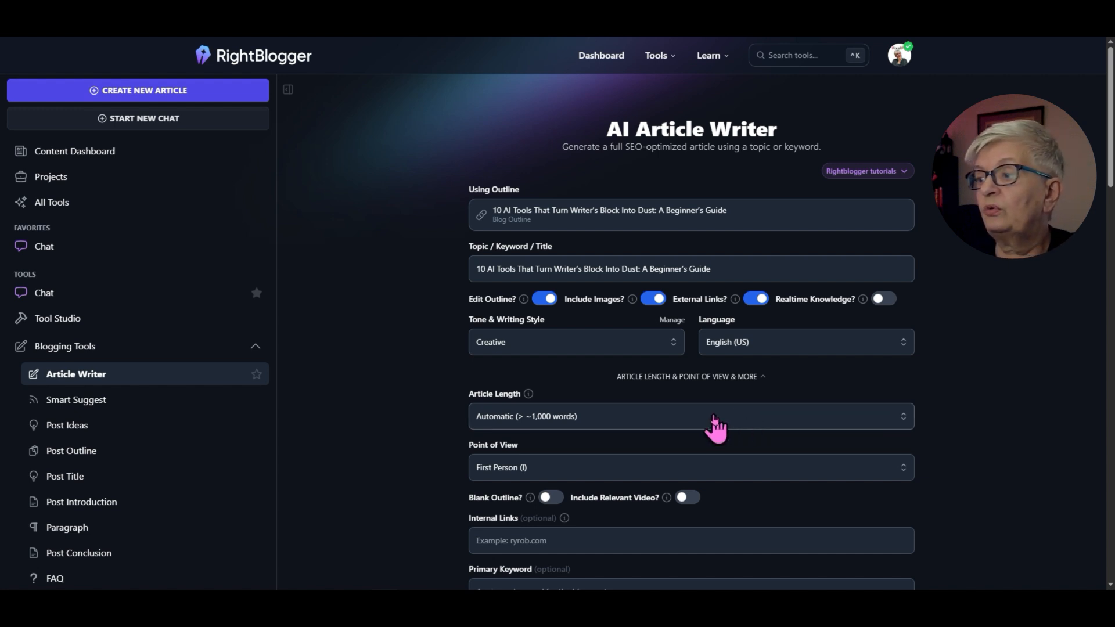
click(589, 421)
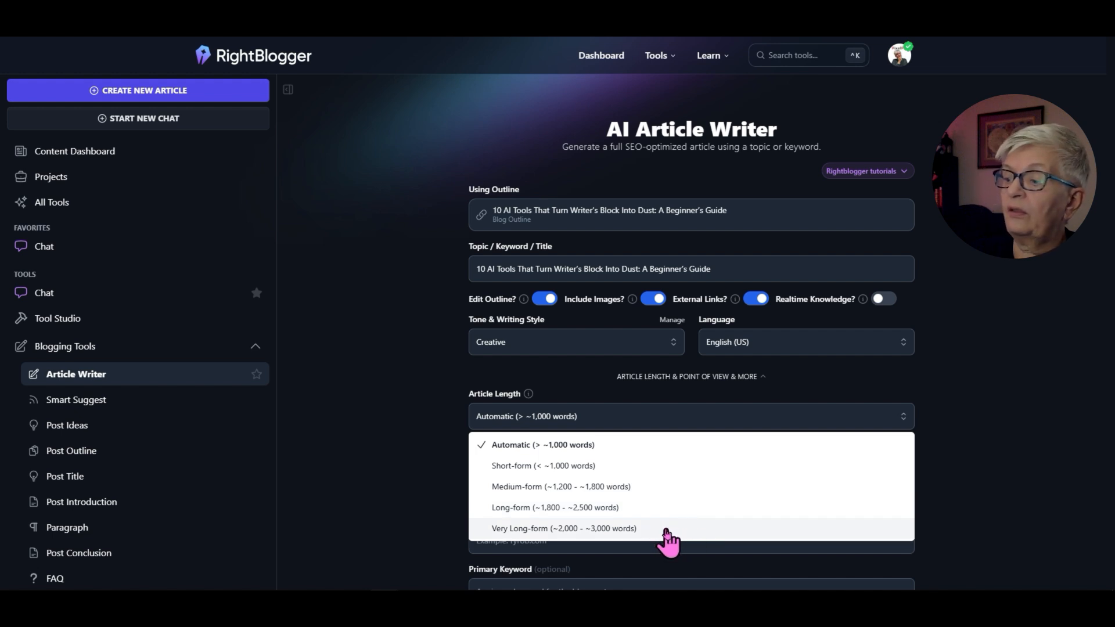
click(607, 474)
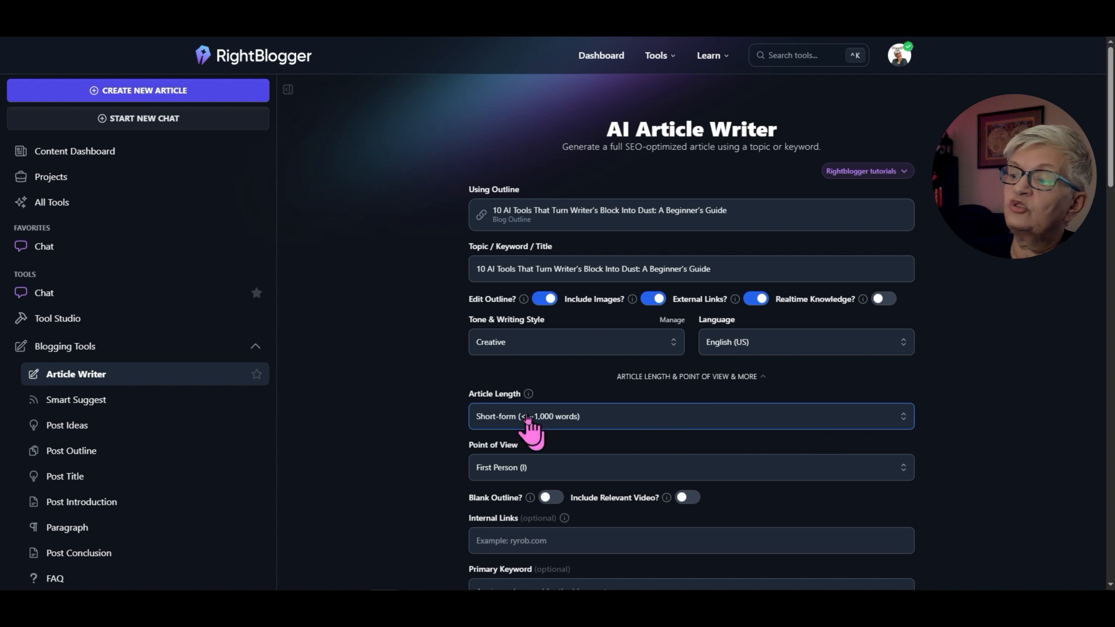
click(872, 472)
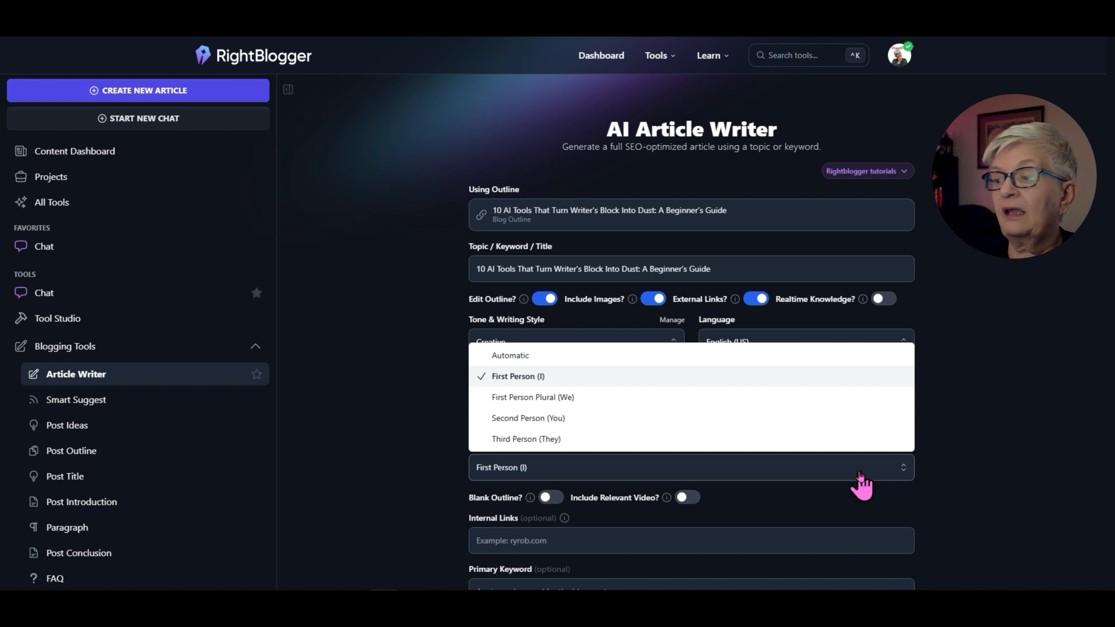
click(834, 473)
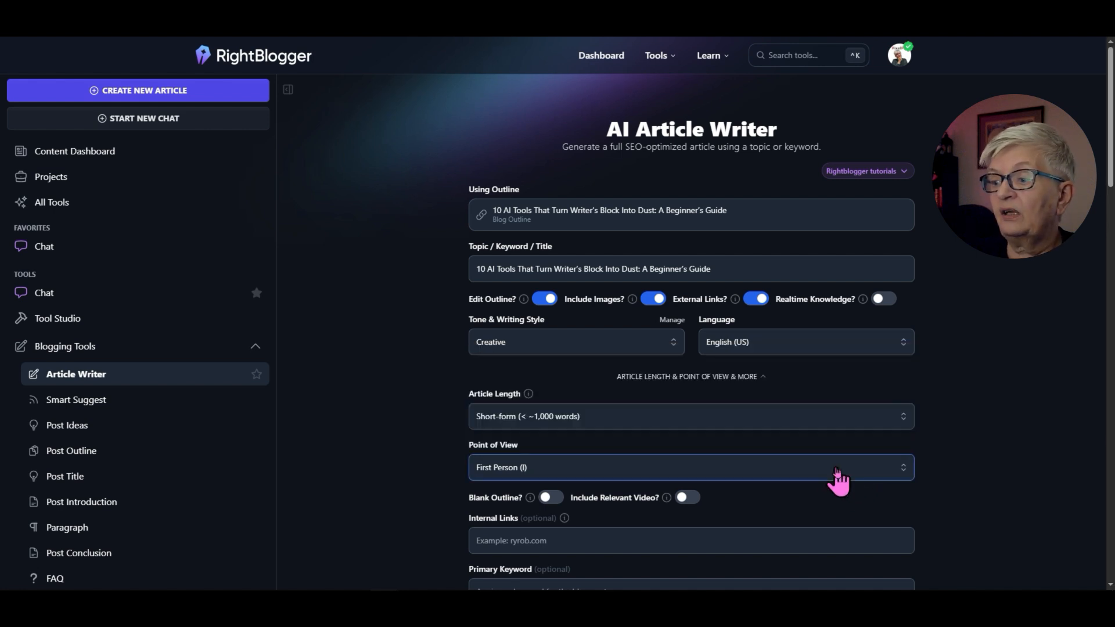
Review the video, internal links, keyword, audience, instructions and creativity options, and convert the outline
scroll(865, 492, down, 2)
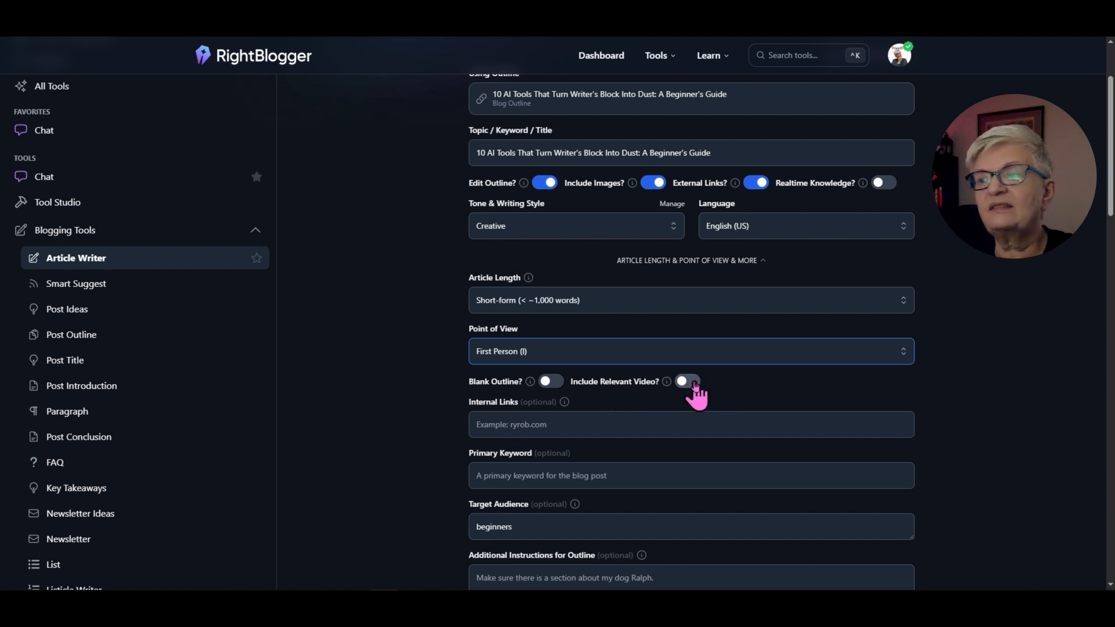
click(603, 425)
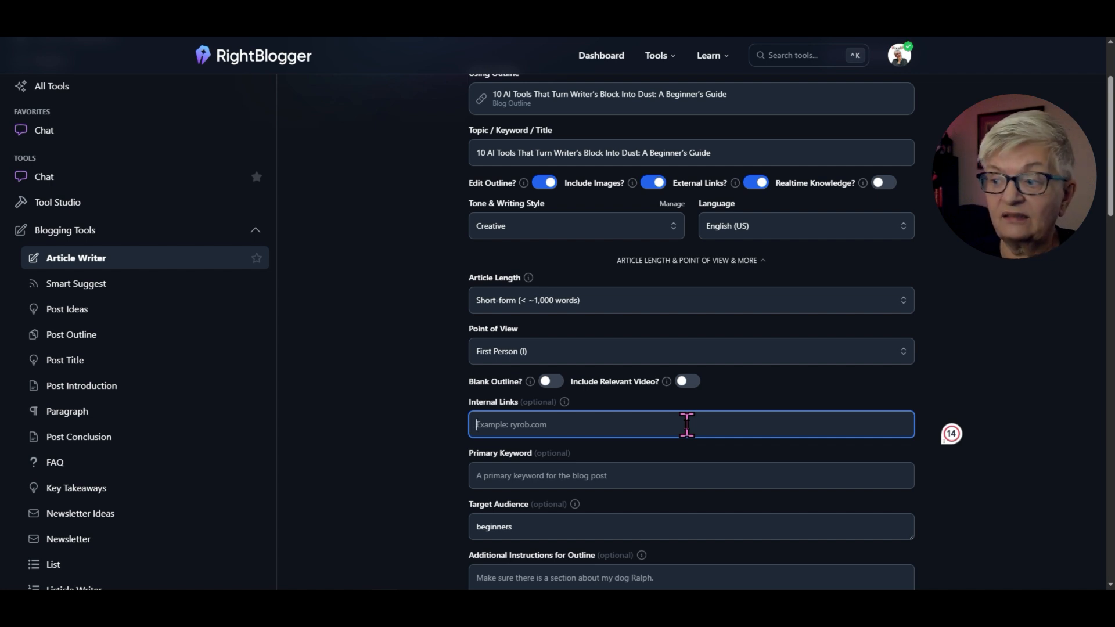
scroll(778, 439, down, 2)
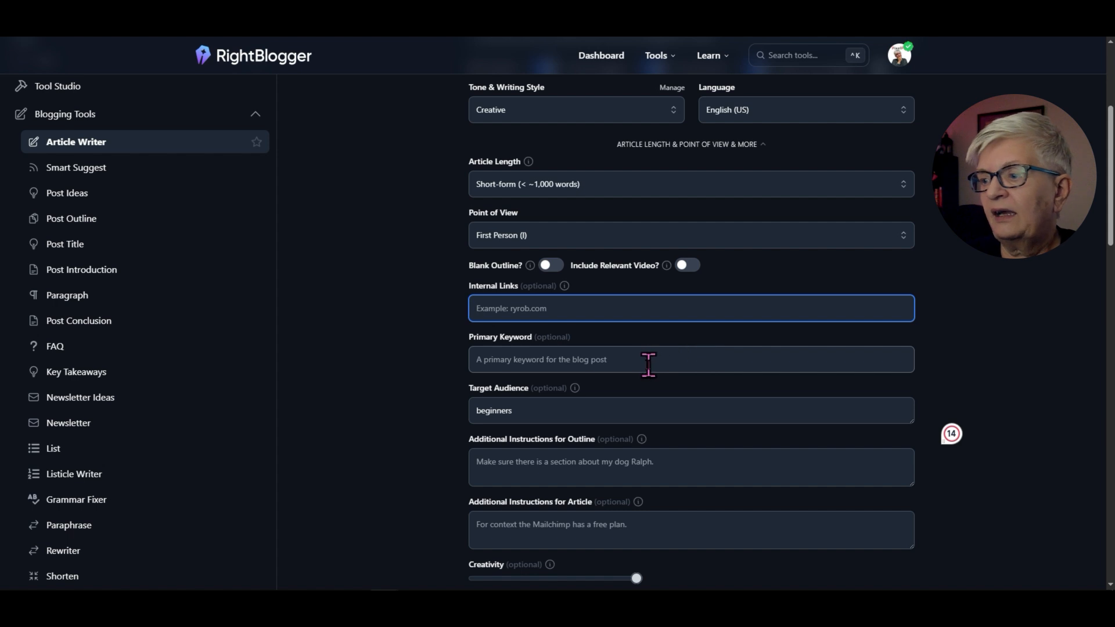
scroll(668, 413, down, 1)
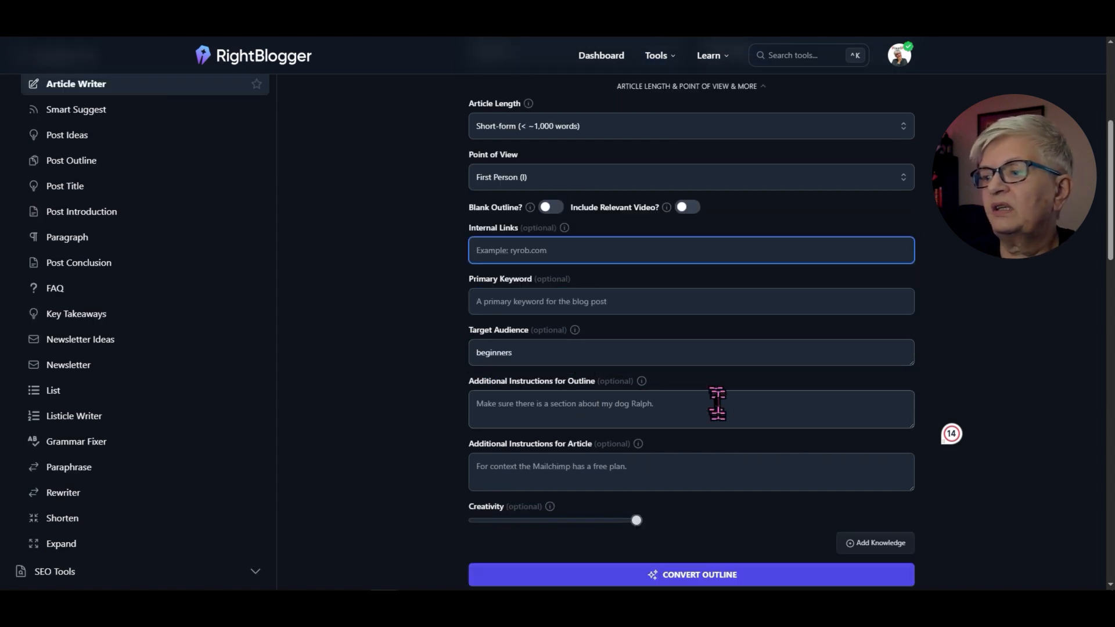
scroll(703, 404, down, 2)
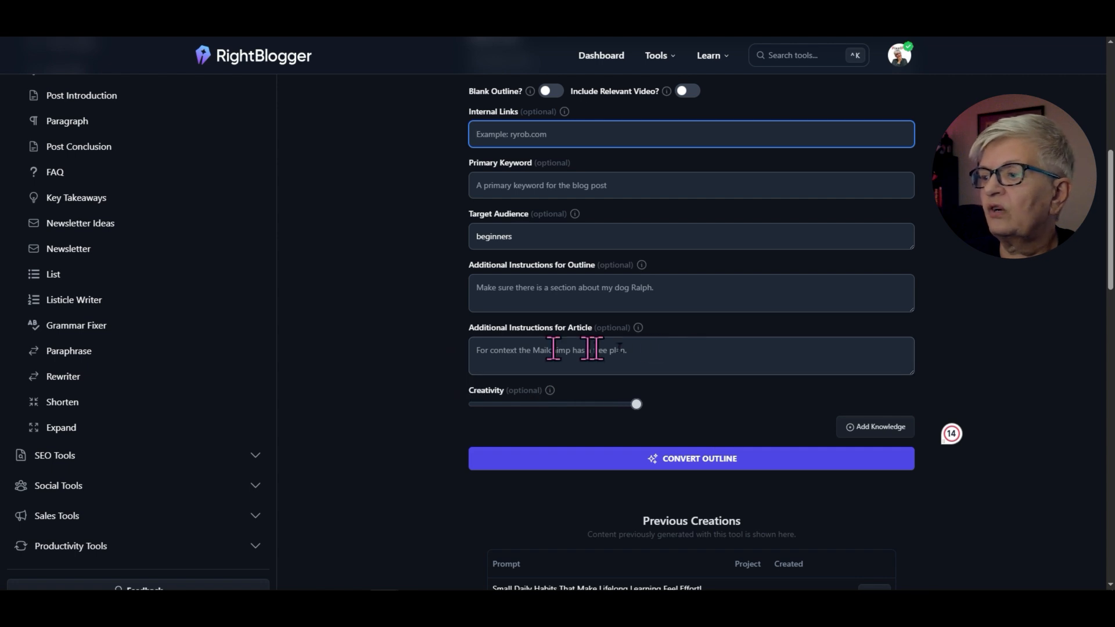
mouse_move(637, 407)
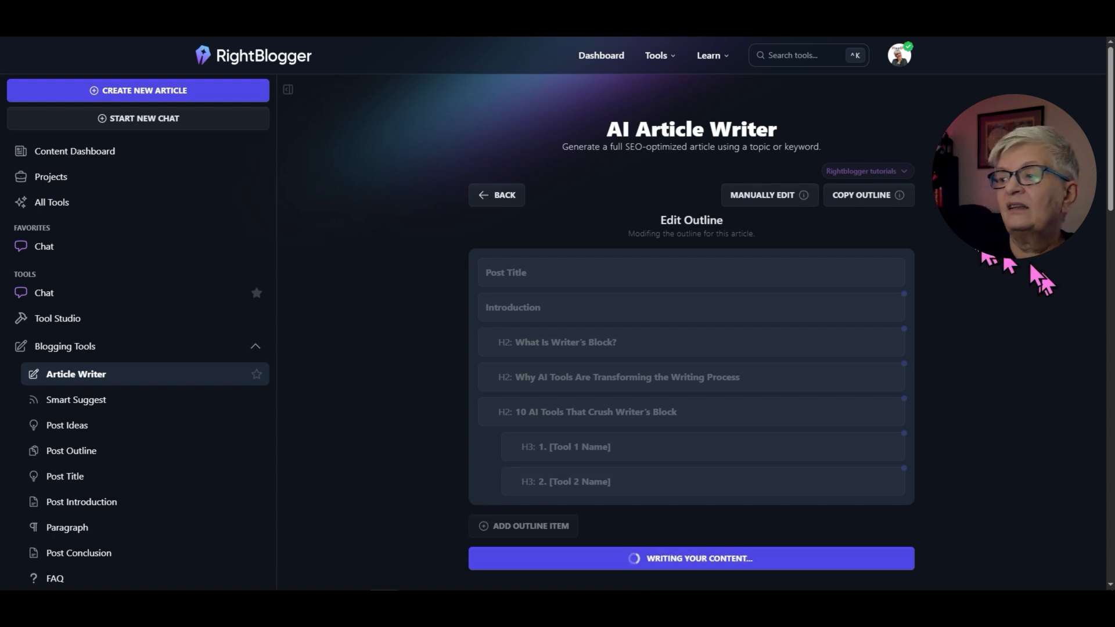
Look through the editable outline and retitle its ten-tools H2 heading as "5 AI Tools That Crush Writer's Block"
scroll(1040, 266, down, 6)
scroll(1039, 266, down, 2)
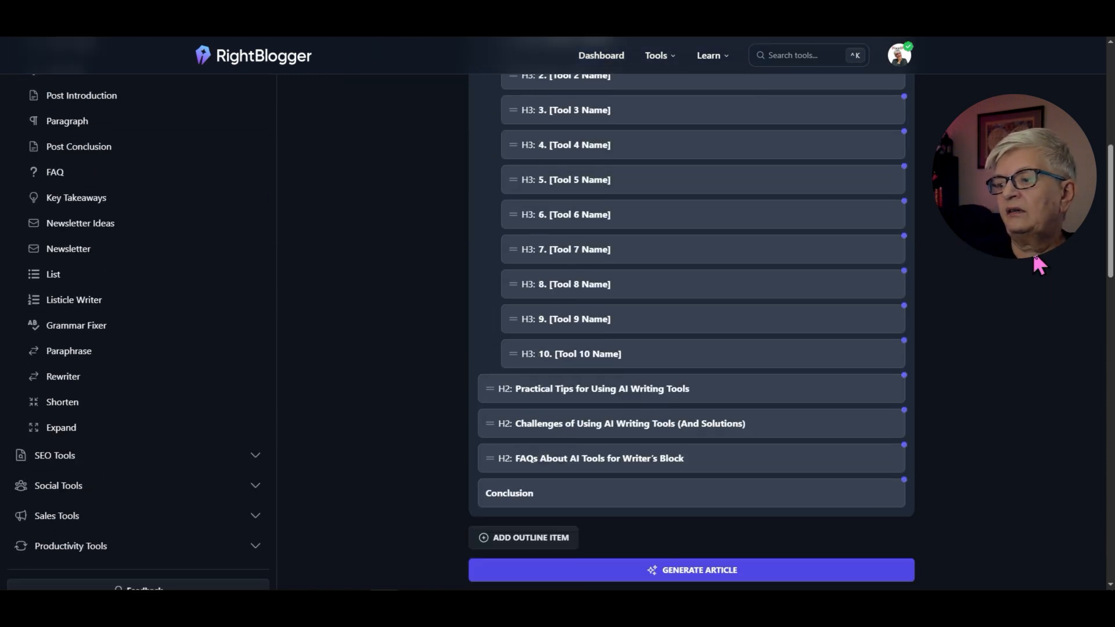
scroll(1040, 266, up, 7)
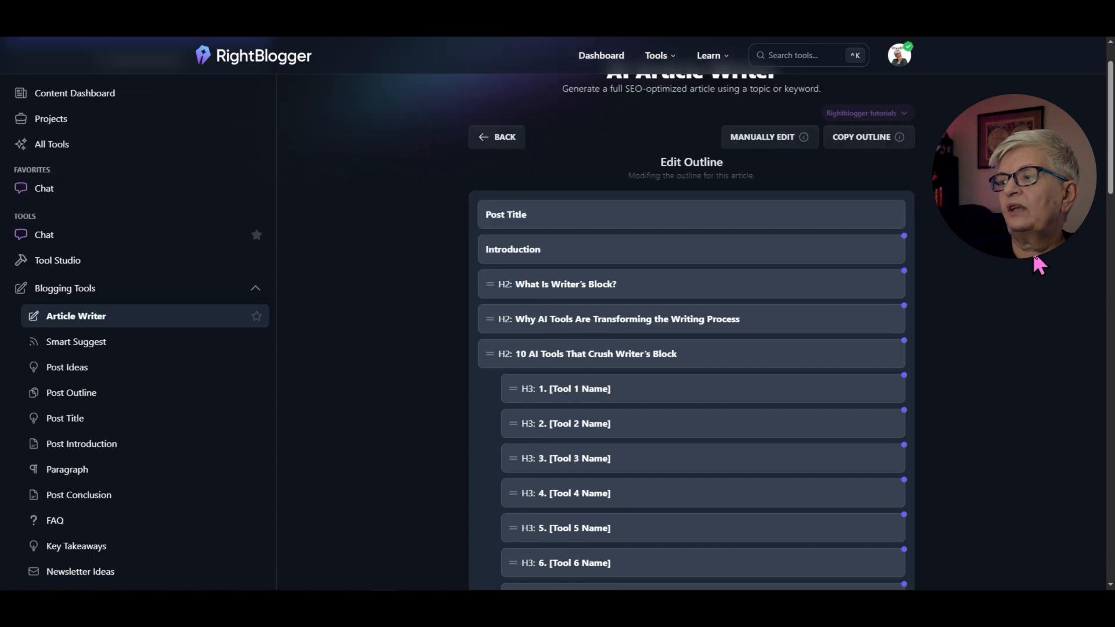
scroll(1036, 264, down, 1)
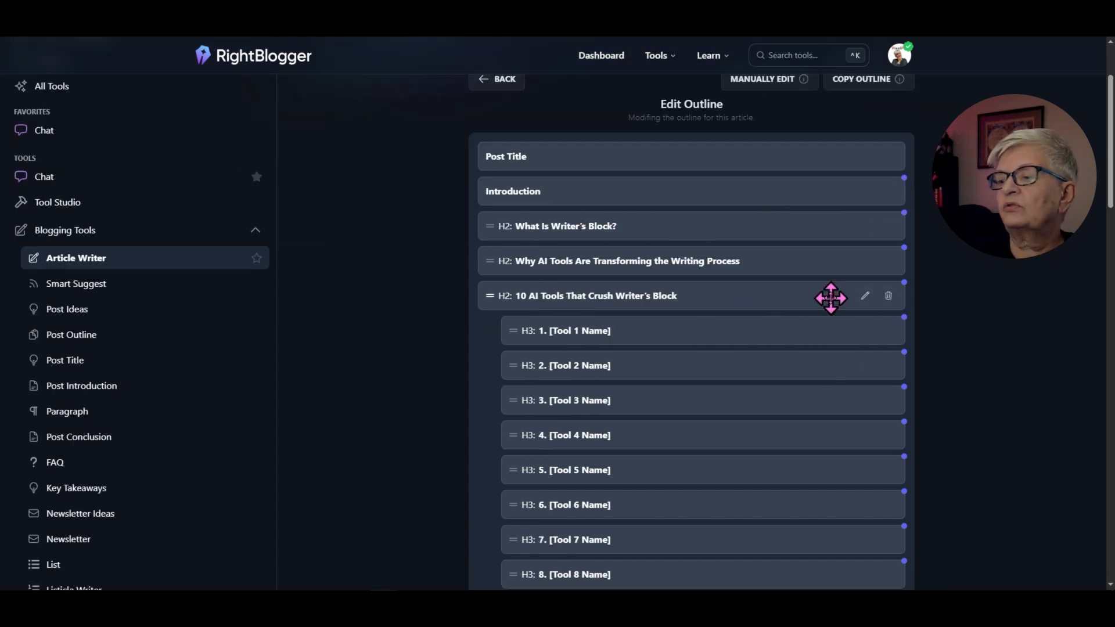
click(865, 297)
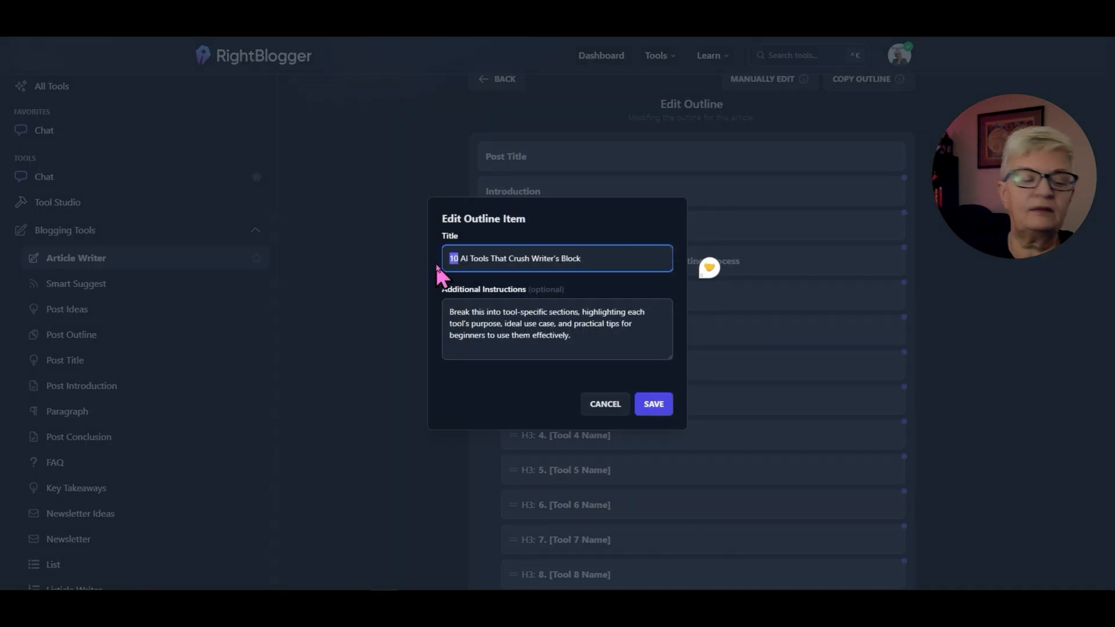
text(5)
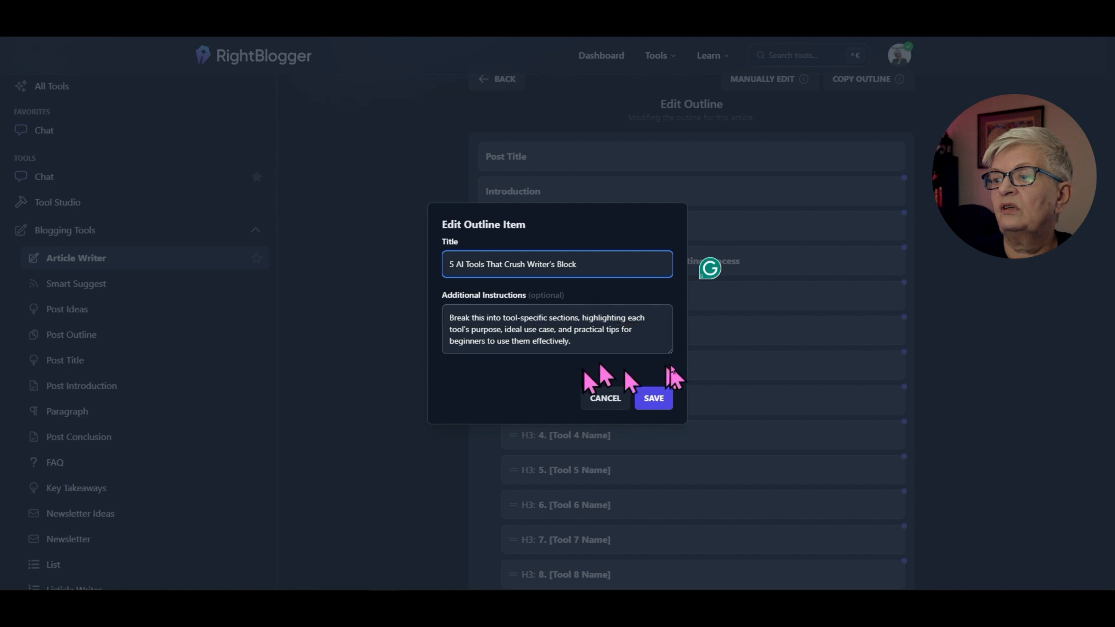
click(655, 398)
Remove the H3 placeholders for tools 6 through 10 from the article outline
scroll(610, 317, down, 3)
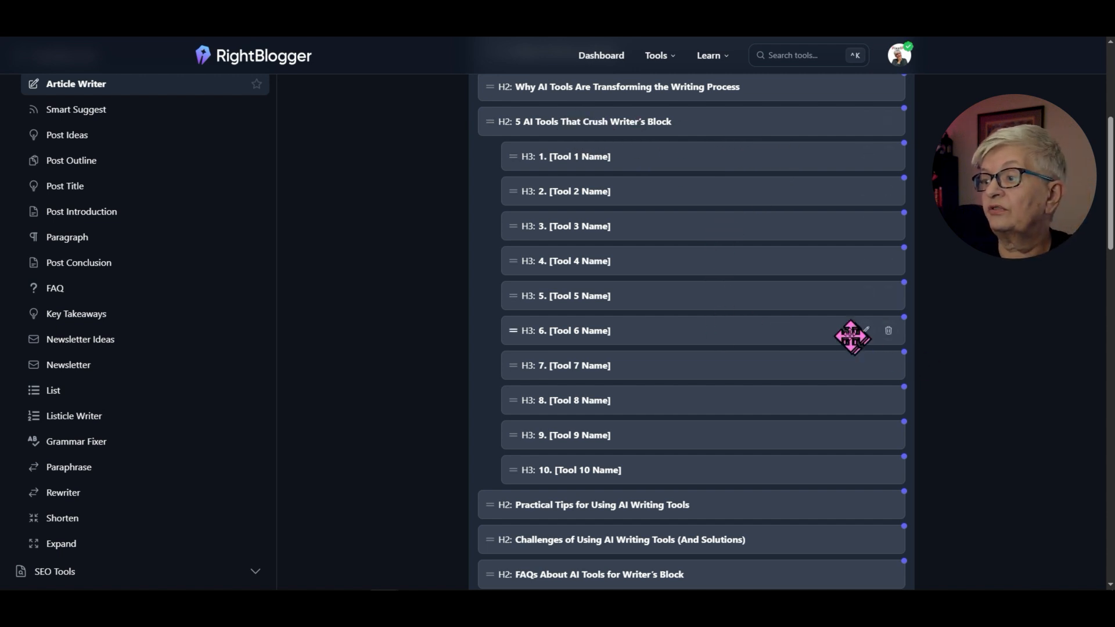
click(888, 332)
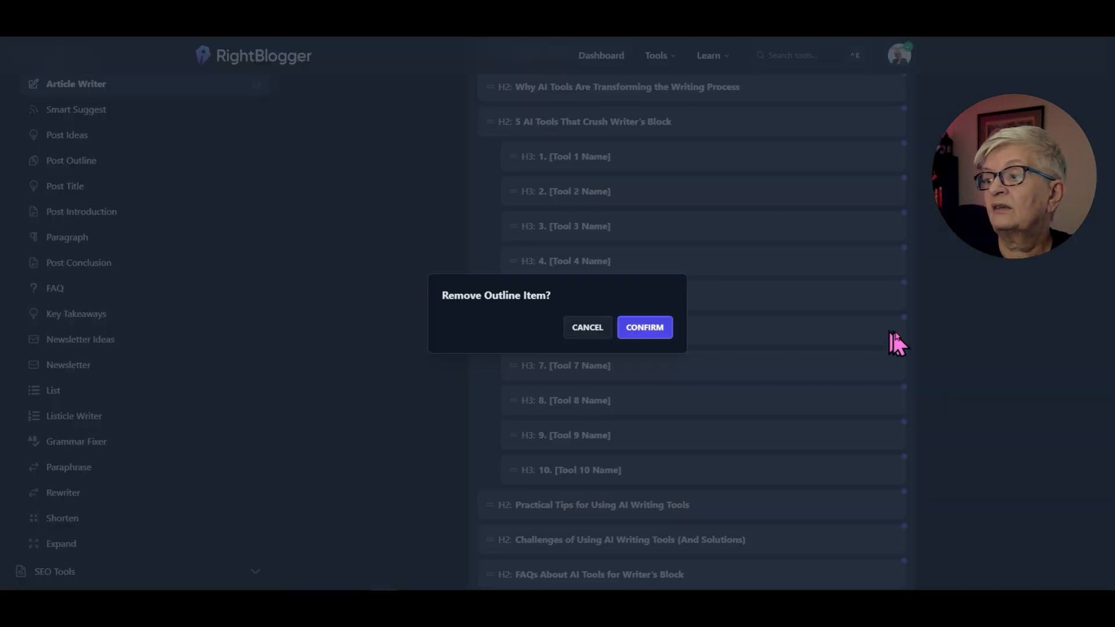
click(646, 327)
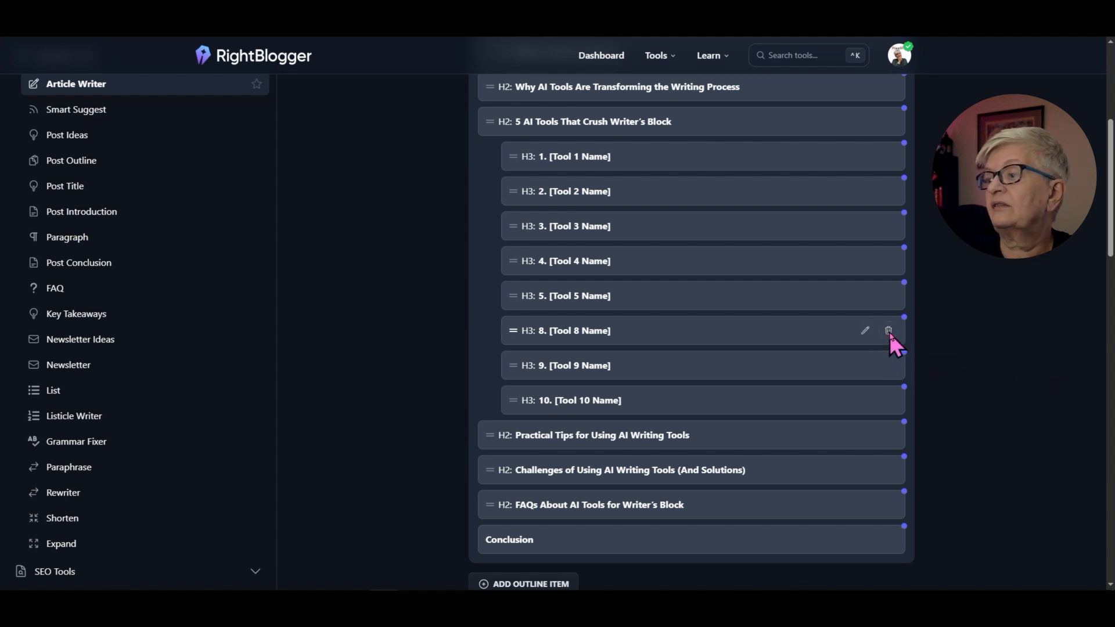
click(888, 331)
click(644, 329)
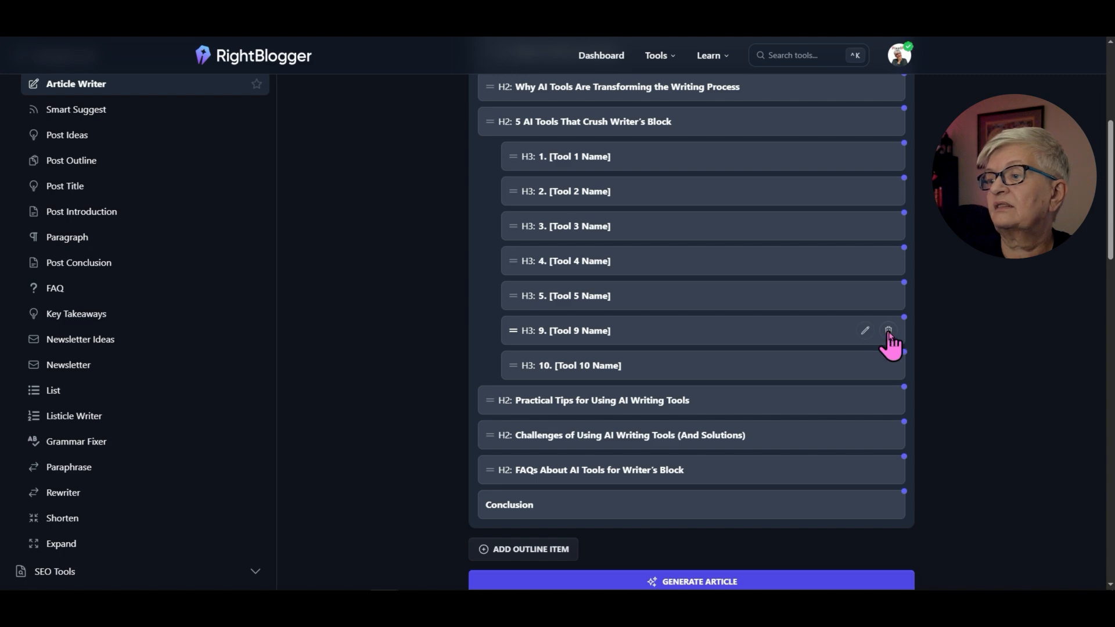
click(889, 331)
click(645, 328)
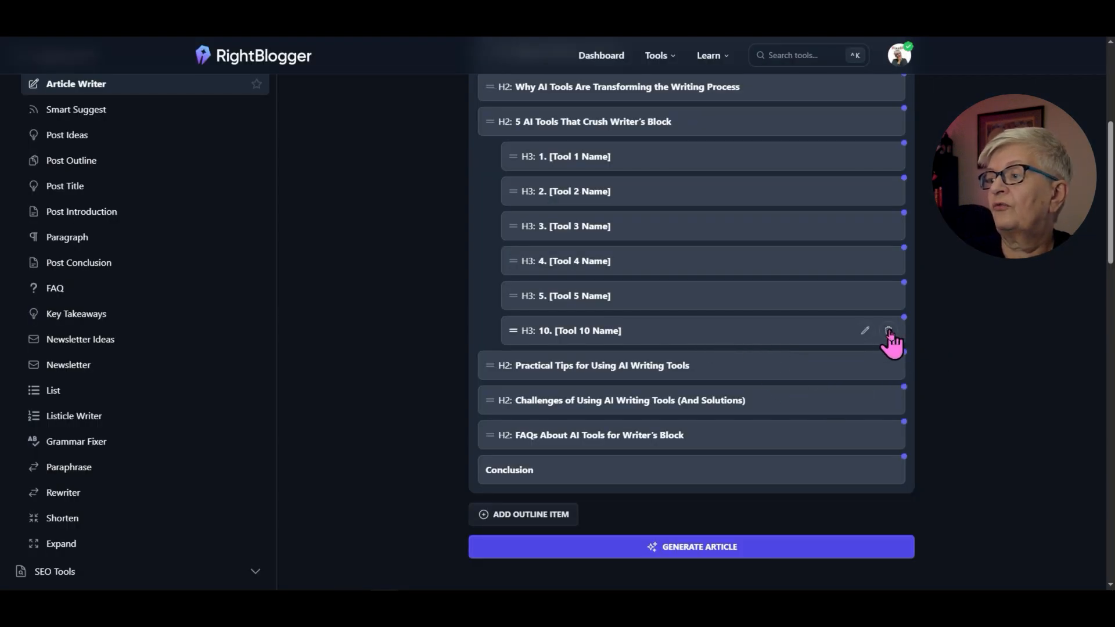
click(890, 331)
click(646, 329)
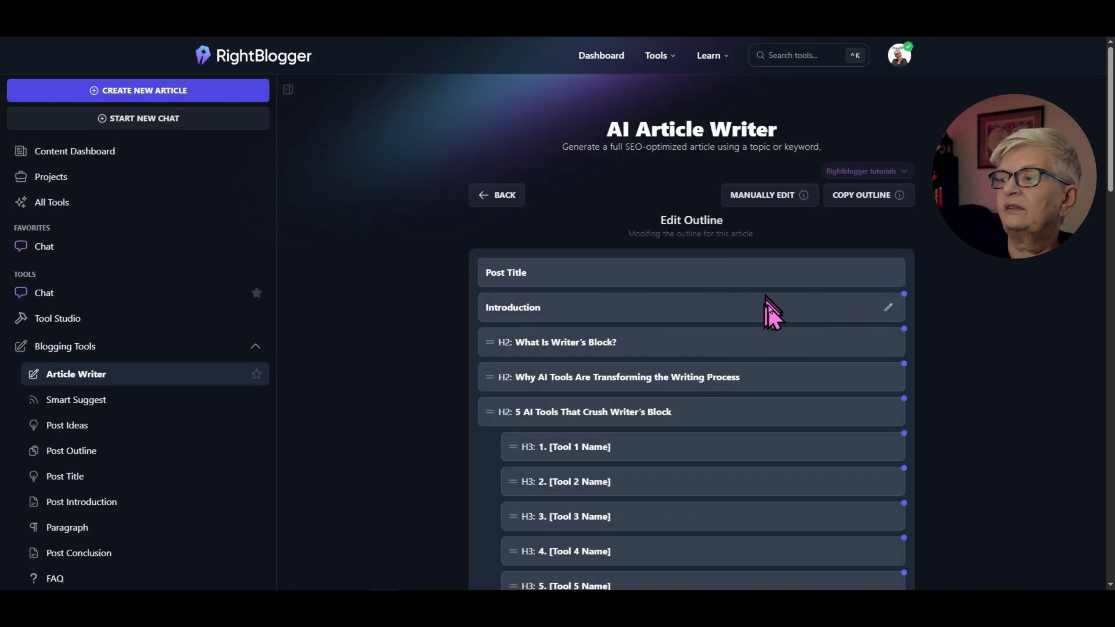
Check the Introduction's additional instructions and the form for adding an outline item, leaving the outline as it is
click(895, 307)
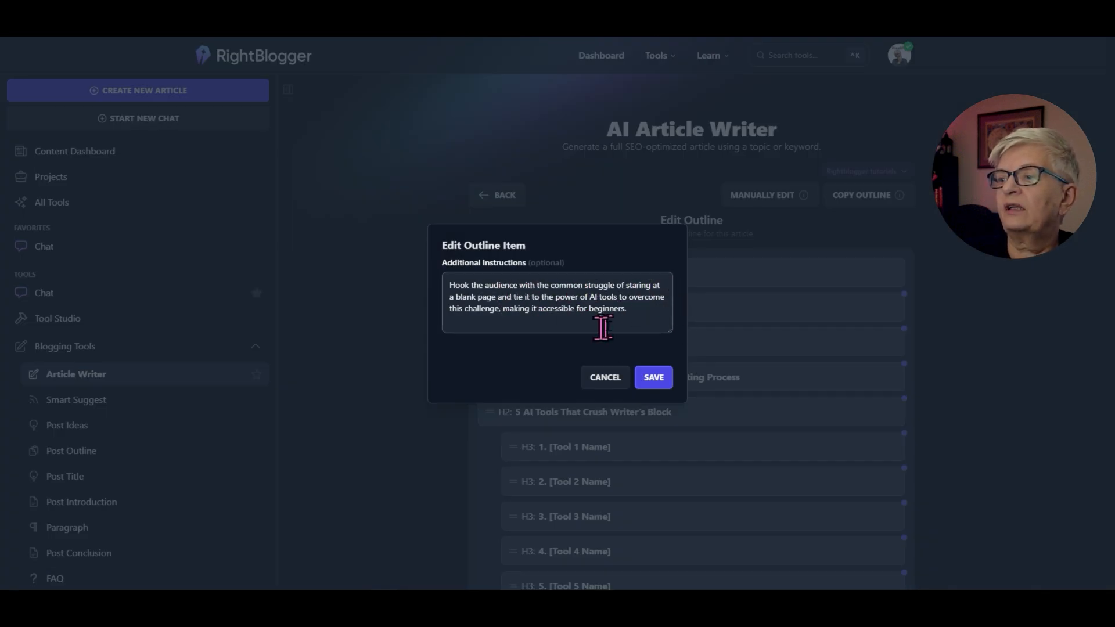
click(655, 380)
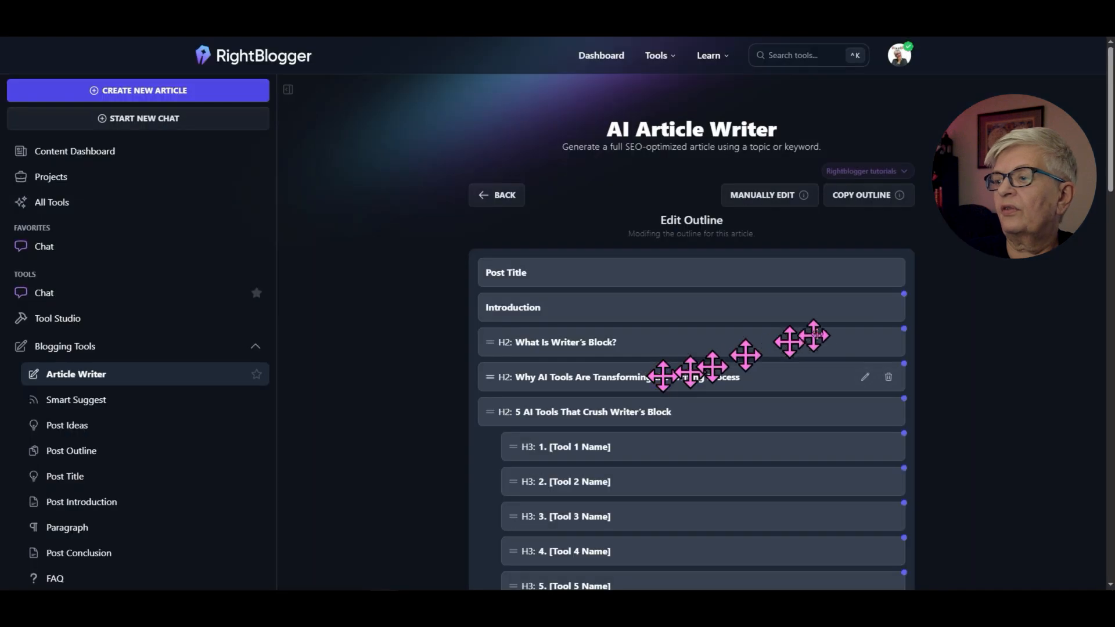
scroll(813, 340, down, 4)
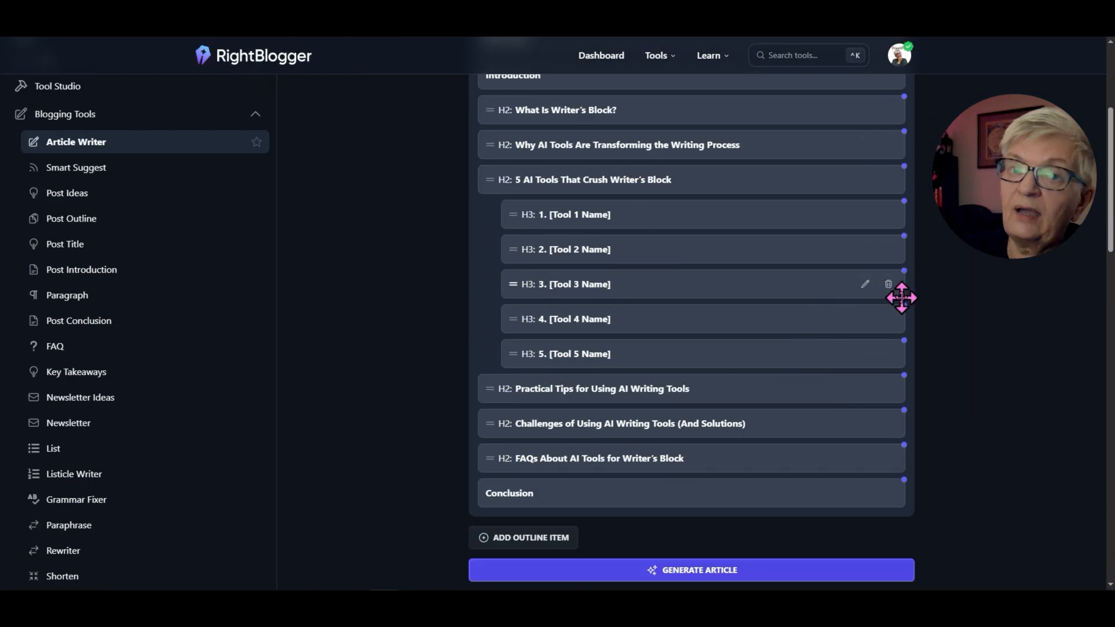
scroll(766, 349, down, 1)
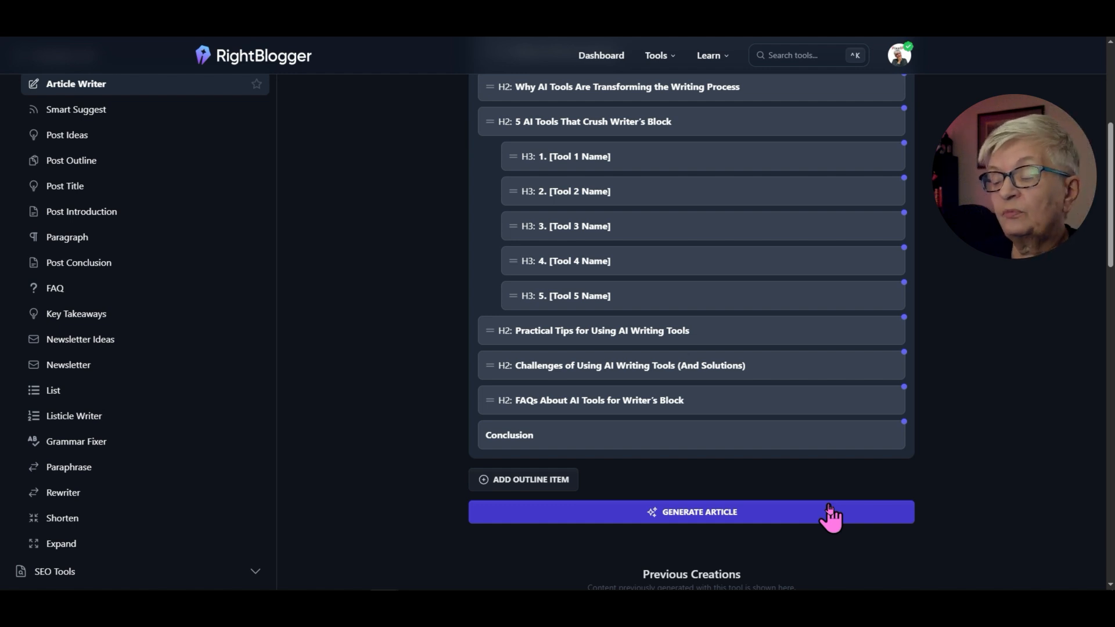
click(538, 477)
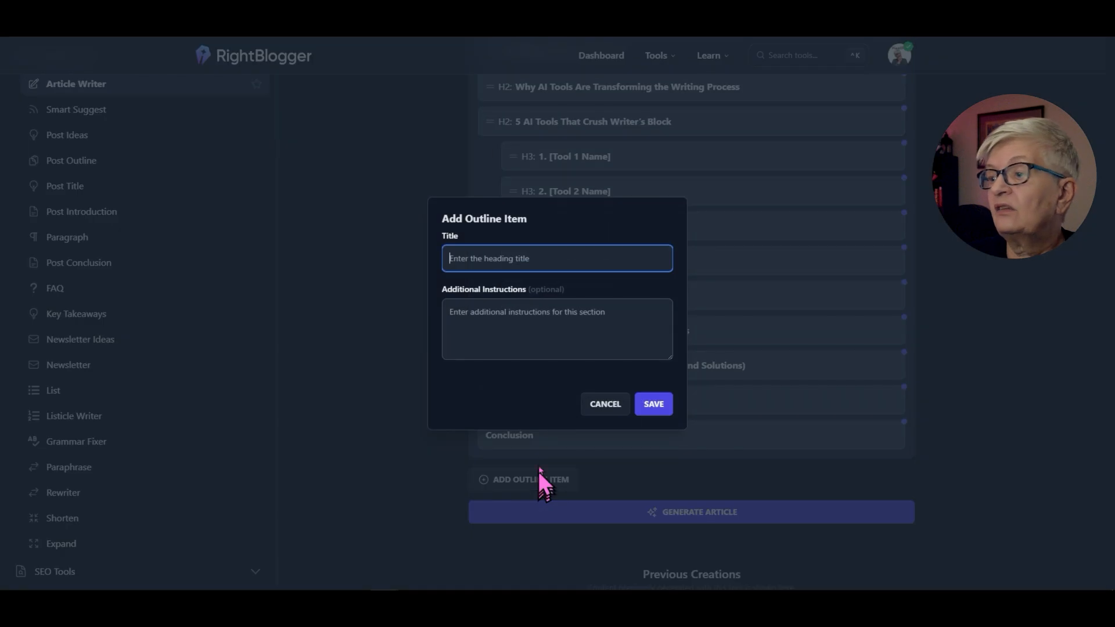
click(610, 409)
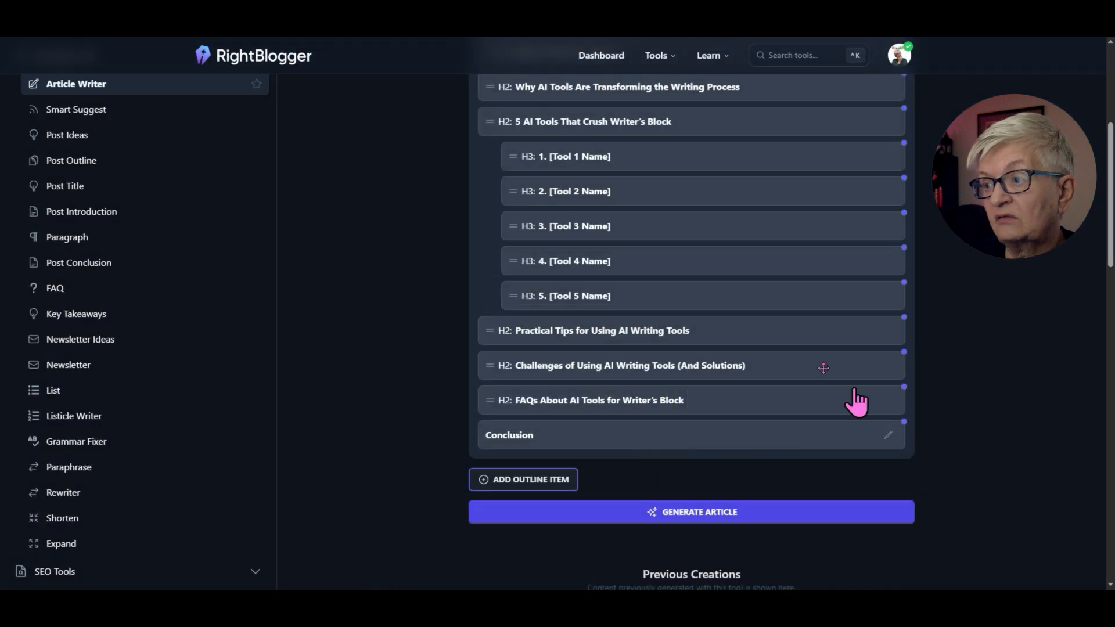
Look over the edited outline once more and generate the article from it
scroll(587, 186, down, 4)
scroll(614, 218, up, 7)
scroll(615, 223, up, 1)
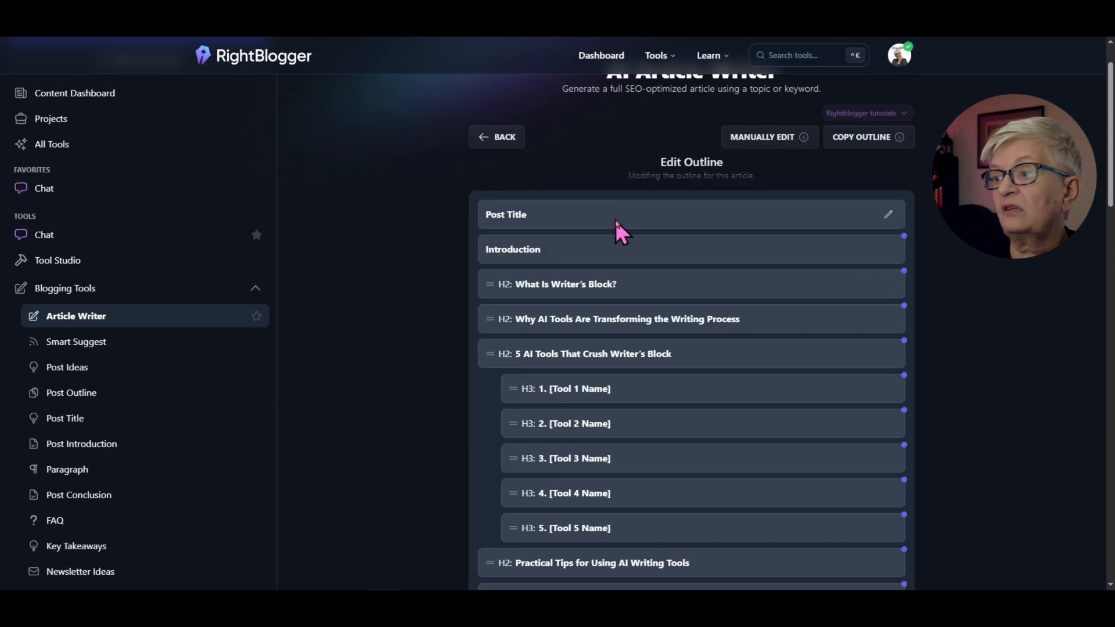
scroll(617, 232, down, 5)
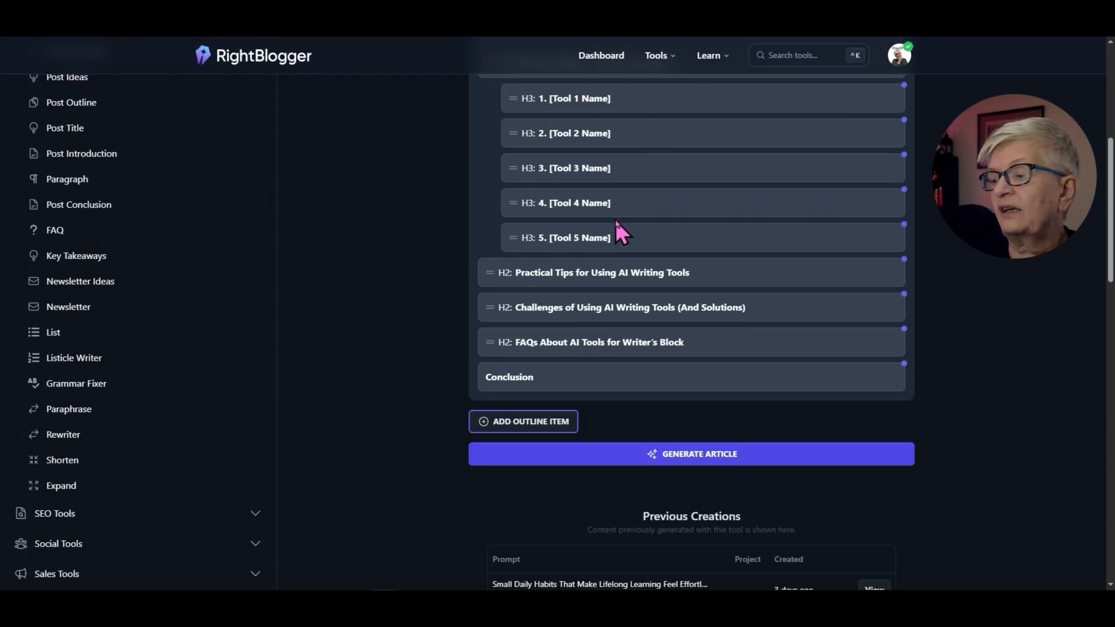
click(716, 457)
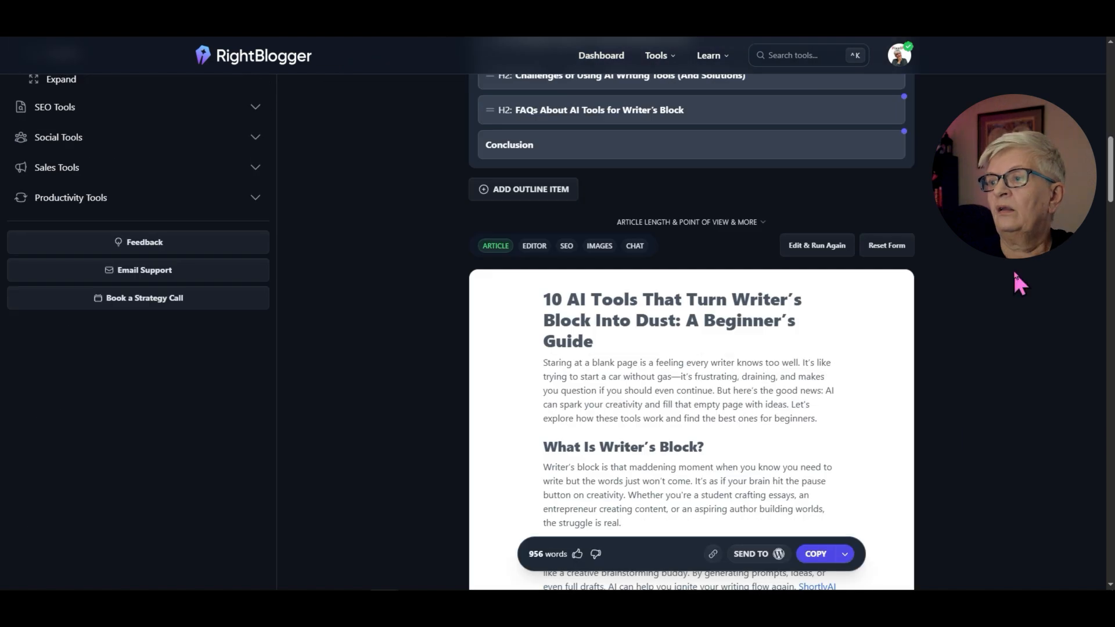
Review the article's opening sections and check the ShortlyAI link in a new tab, returning to the article
scroll(1014, 273, up, 2)
scroll(1013, 273, down, 5)
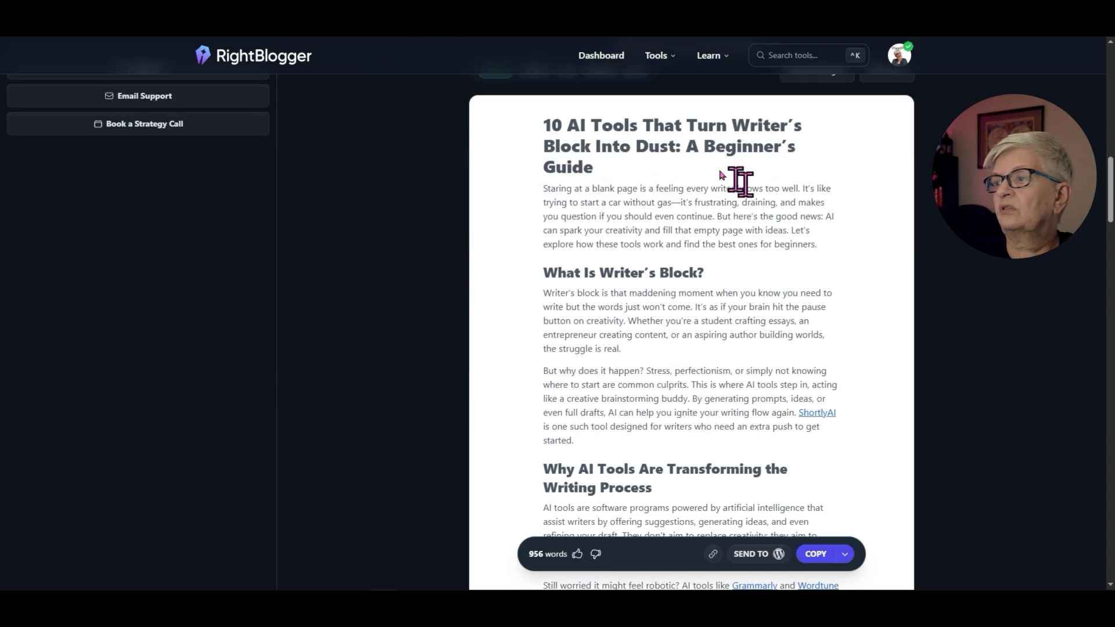
scroll(849, 273, down, 3)
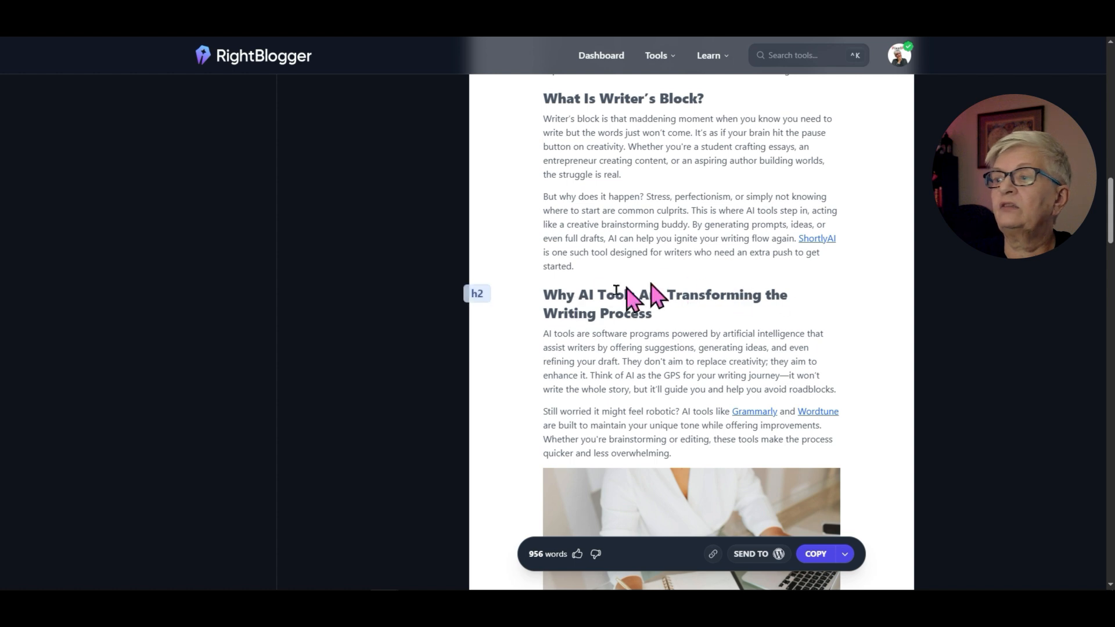
scroll(871, 312, down, 3)
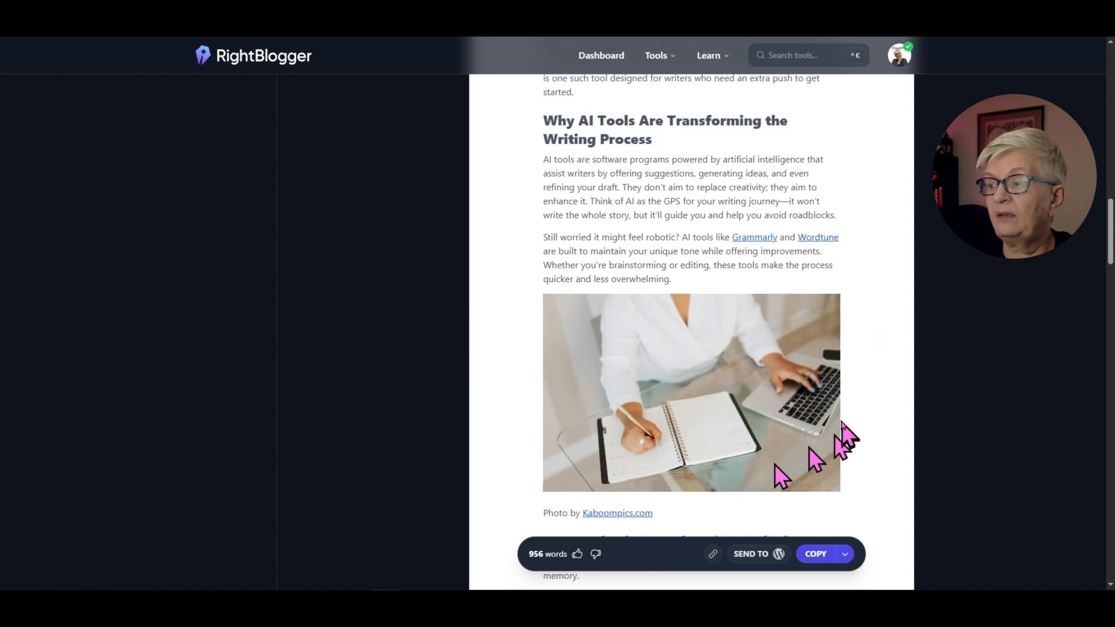
scroll(786, 388, up, 5)
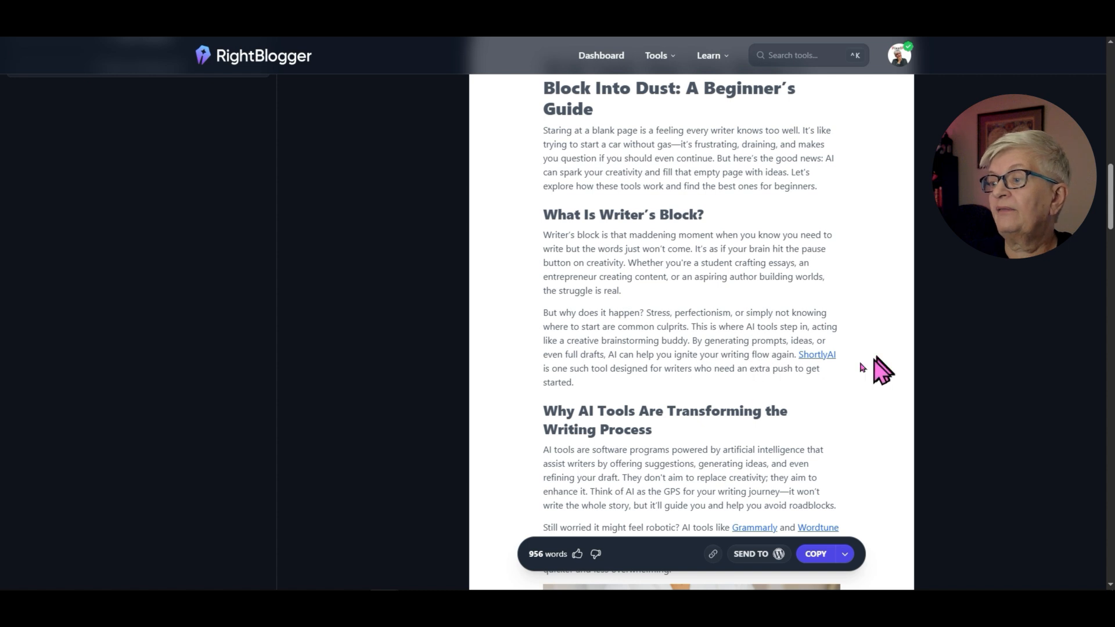
right_click(828, 357)
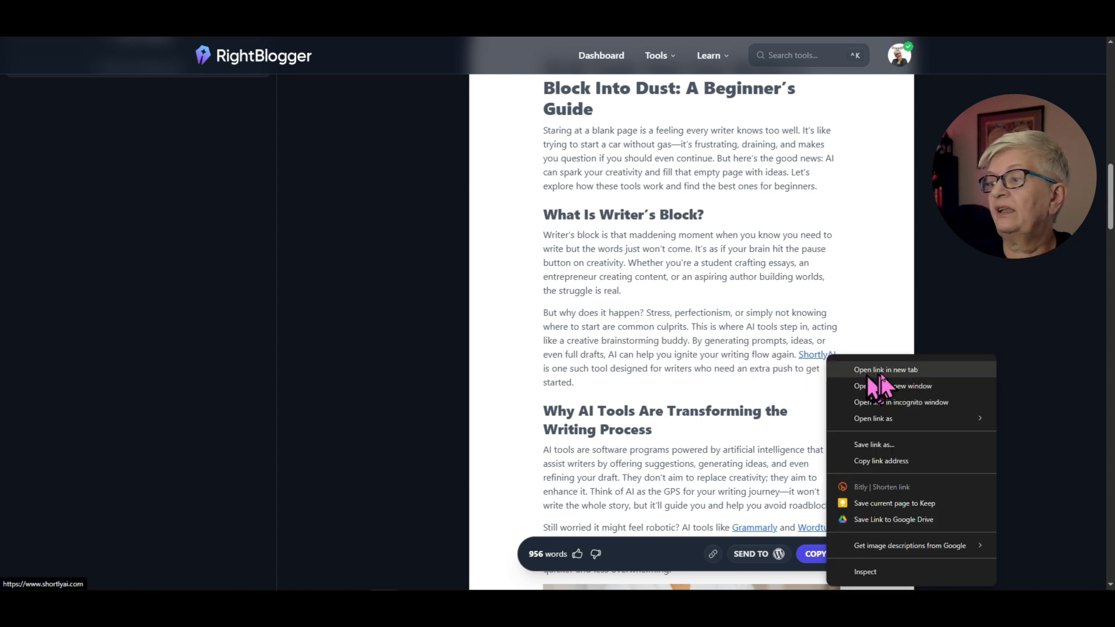
click(880, 378)
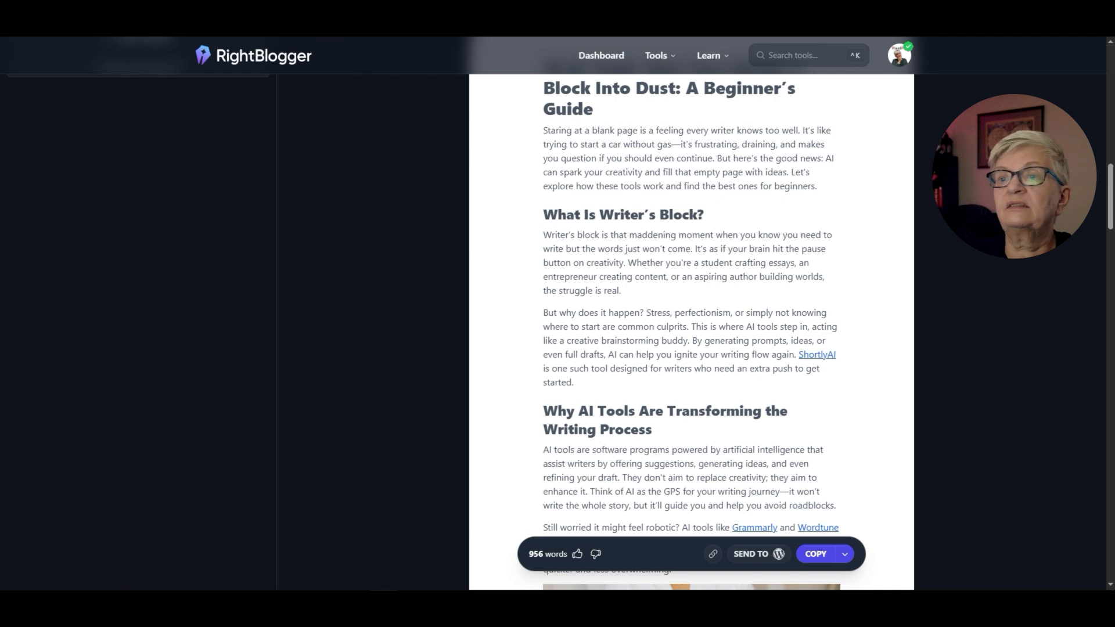
key(ctrl+Tab)
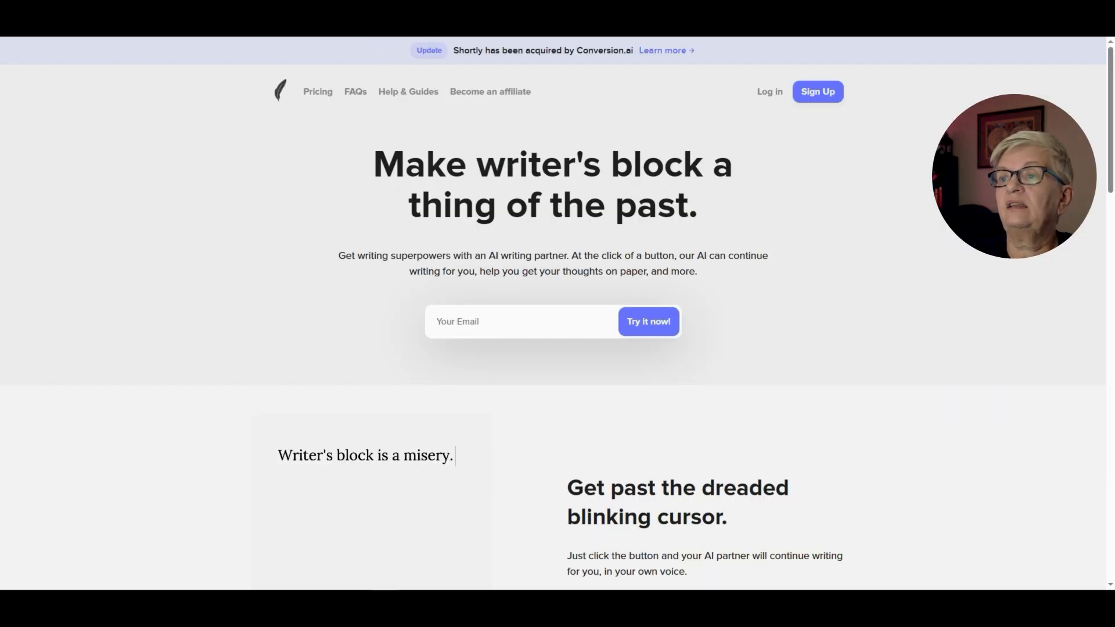
key(ctrl+Tab)
Open the Kaboompics.com photo credit link in a new tab, browse the Pexels page and close it
scroll(673, 250, down, 8)
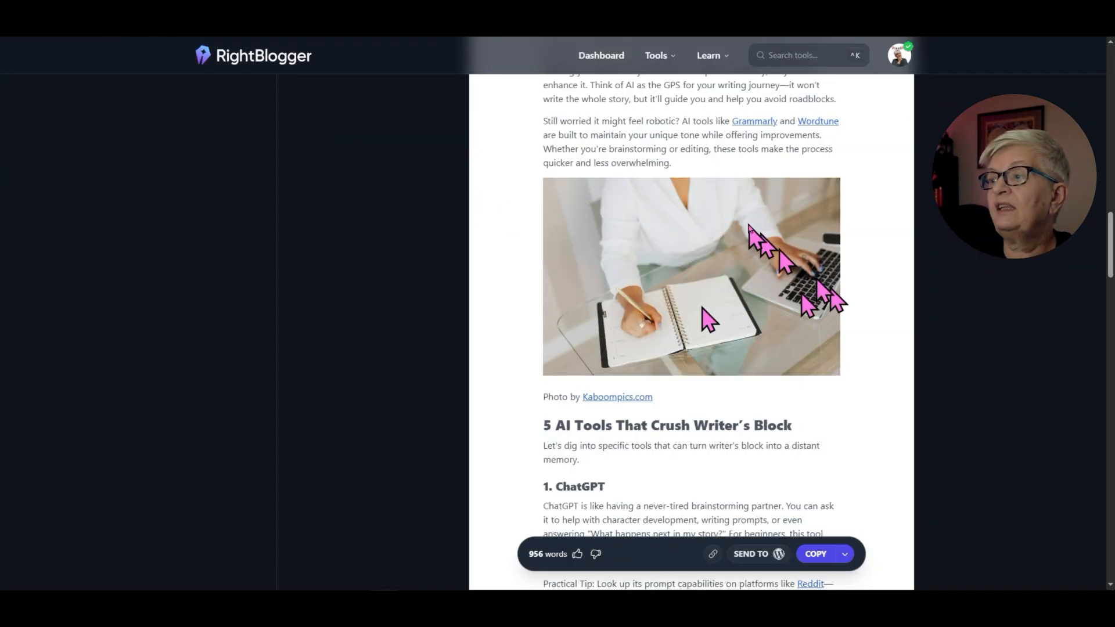
right_click(627, 401)
click(666, 182)
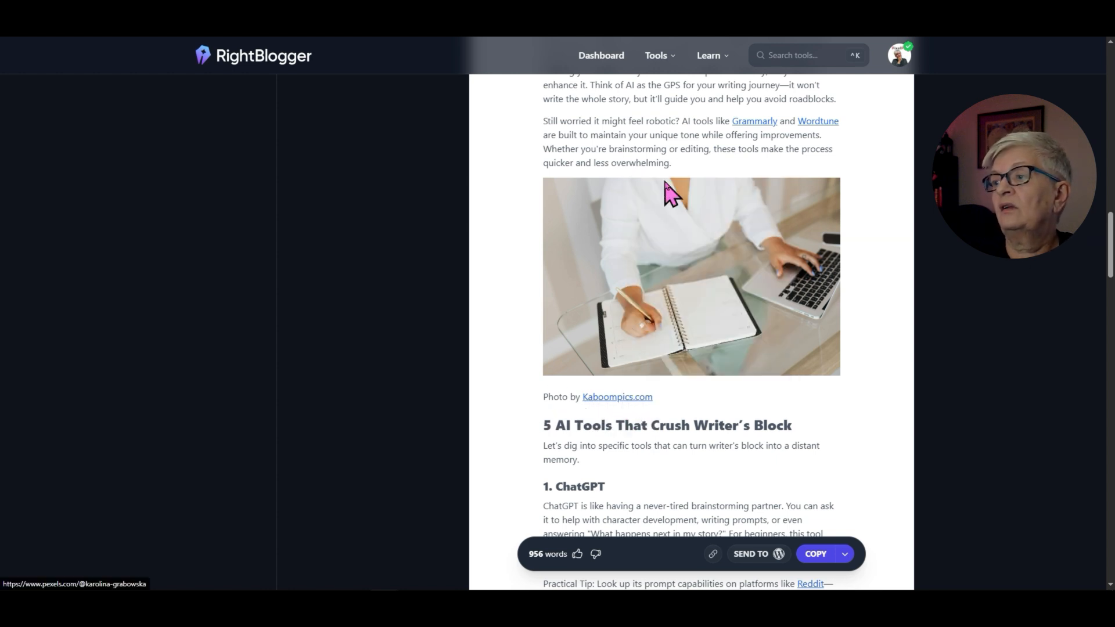
click(331, 38)
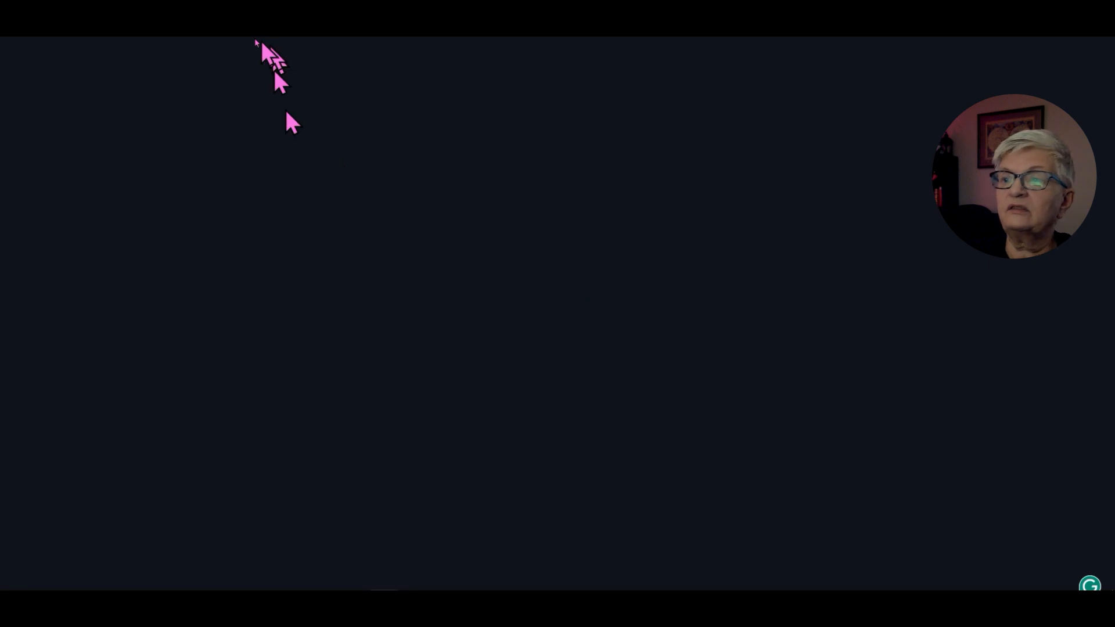
scroll(808, 267, down, 10)
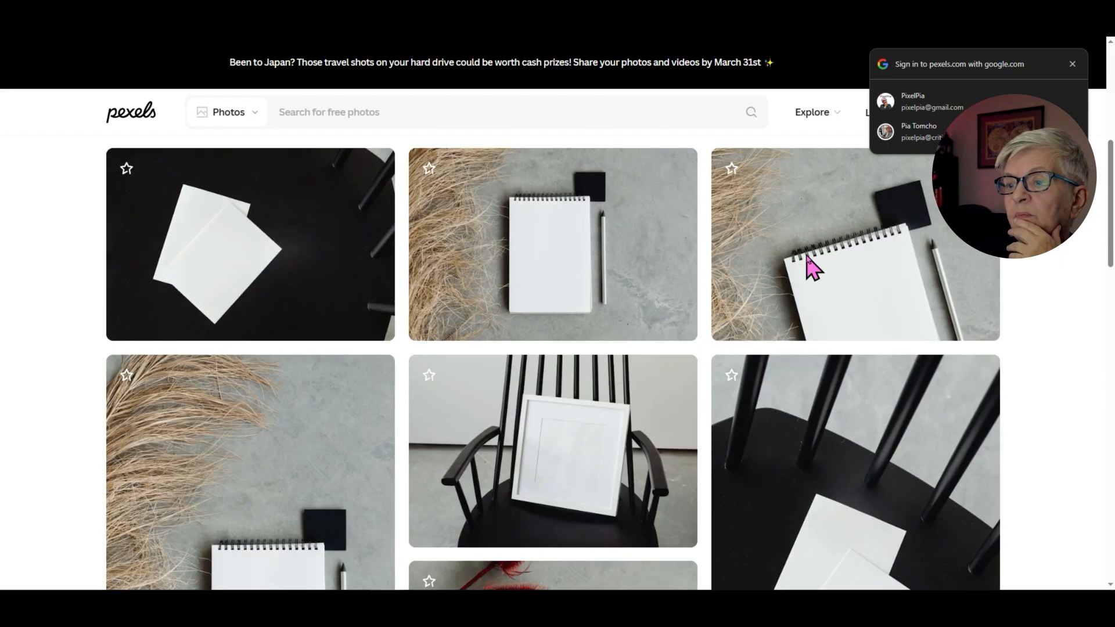
key(ctrl+w)
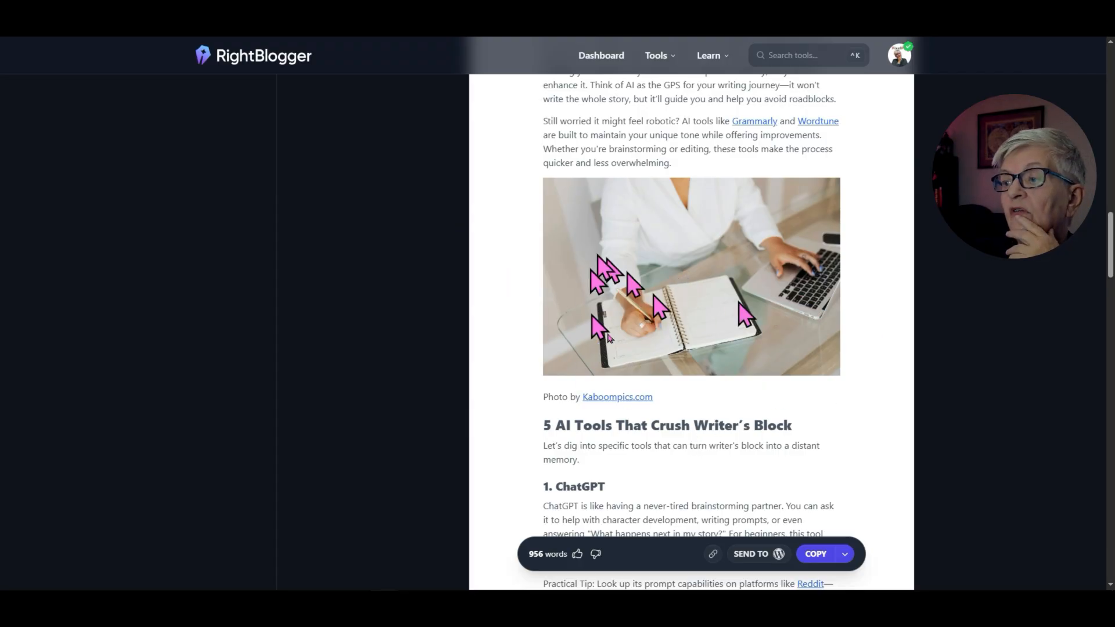
Read through the five tool sections, practical tips, challenges, FAQs and conclusion, and return to the article's beginning
scroll(736, 339, down, 5)
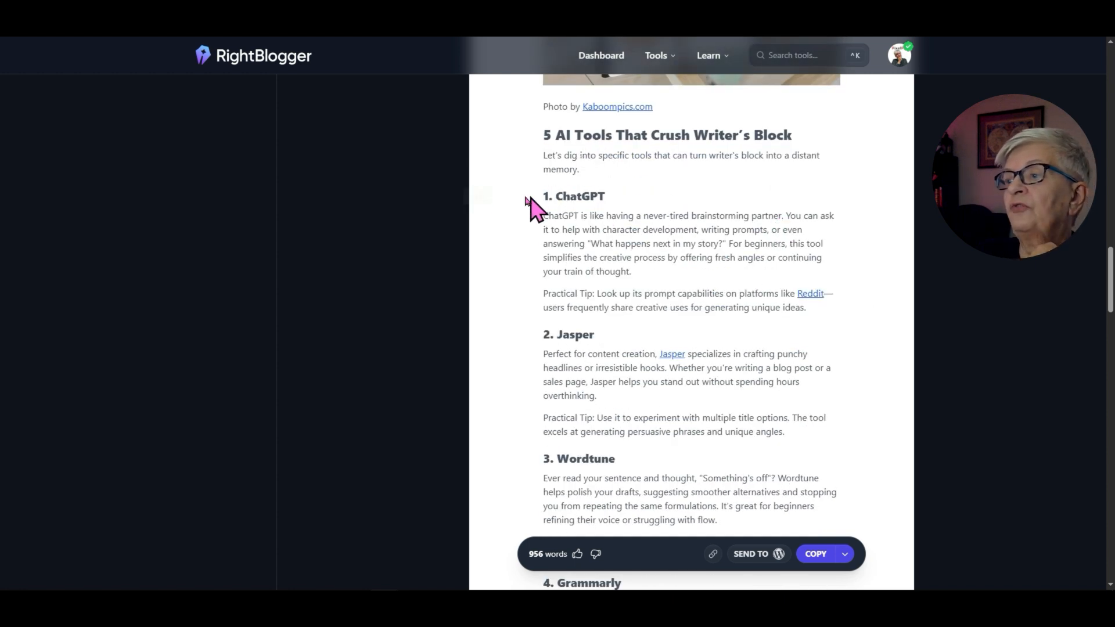
scroll(813, 242, down, 2)
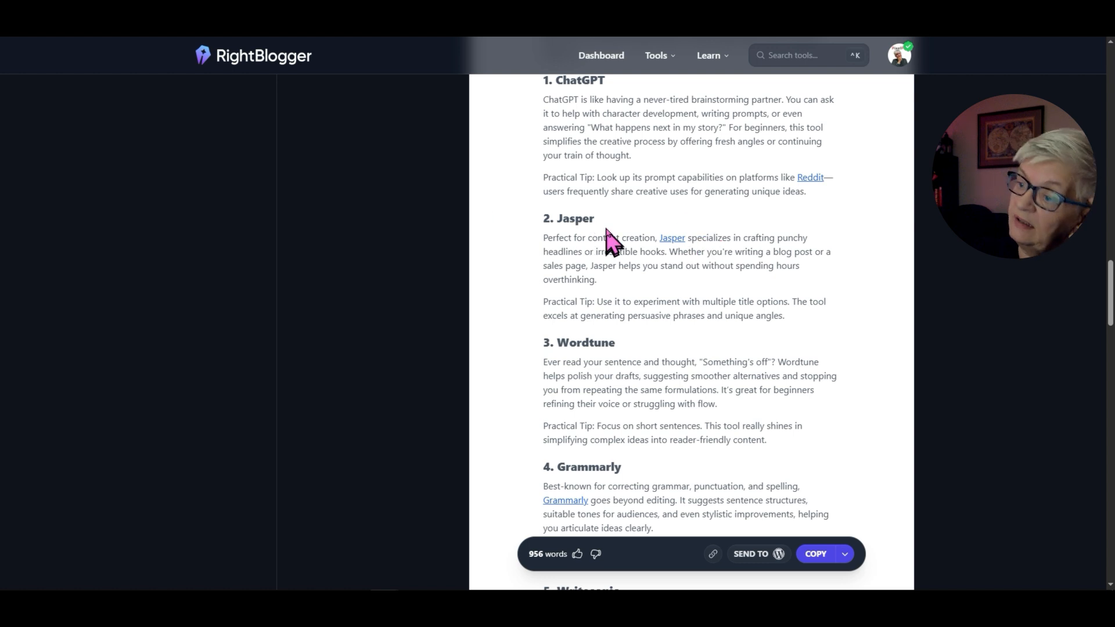
scroll(802, 337, down, 2)
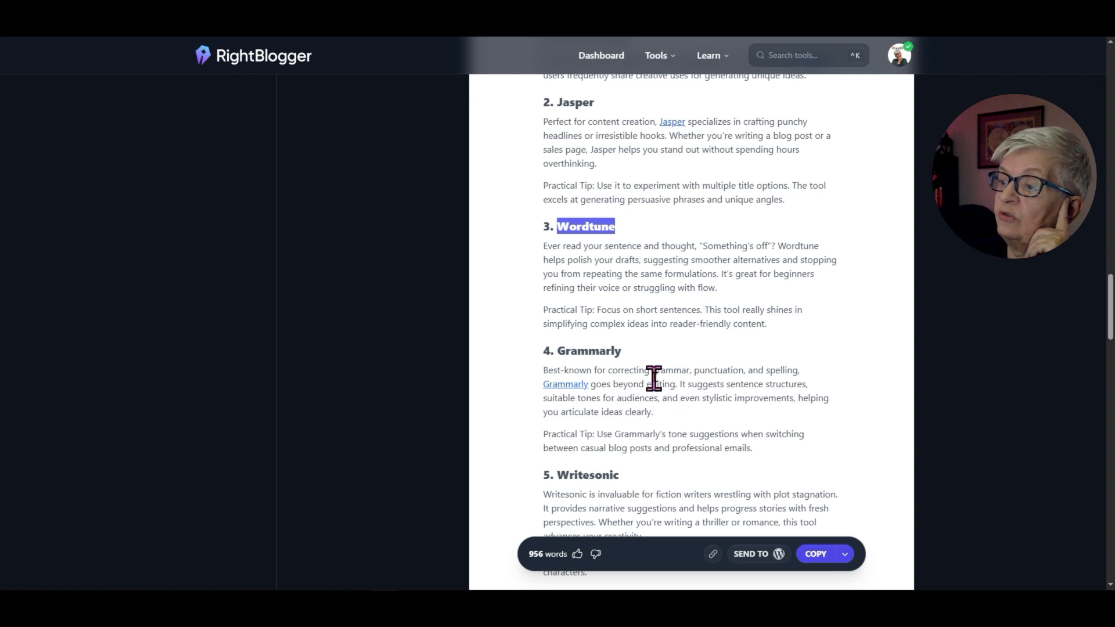
scroll(700, 391, down, 2)
scroll(755, 380, down, 3)
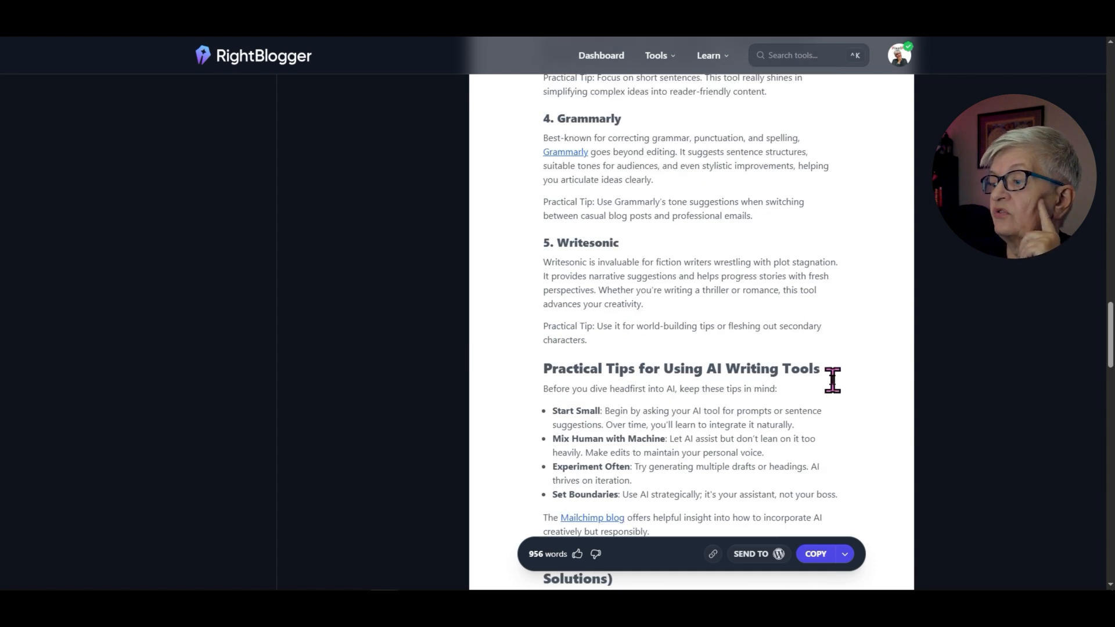
scroll(705, 300, down, 2)
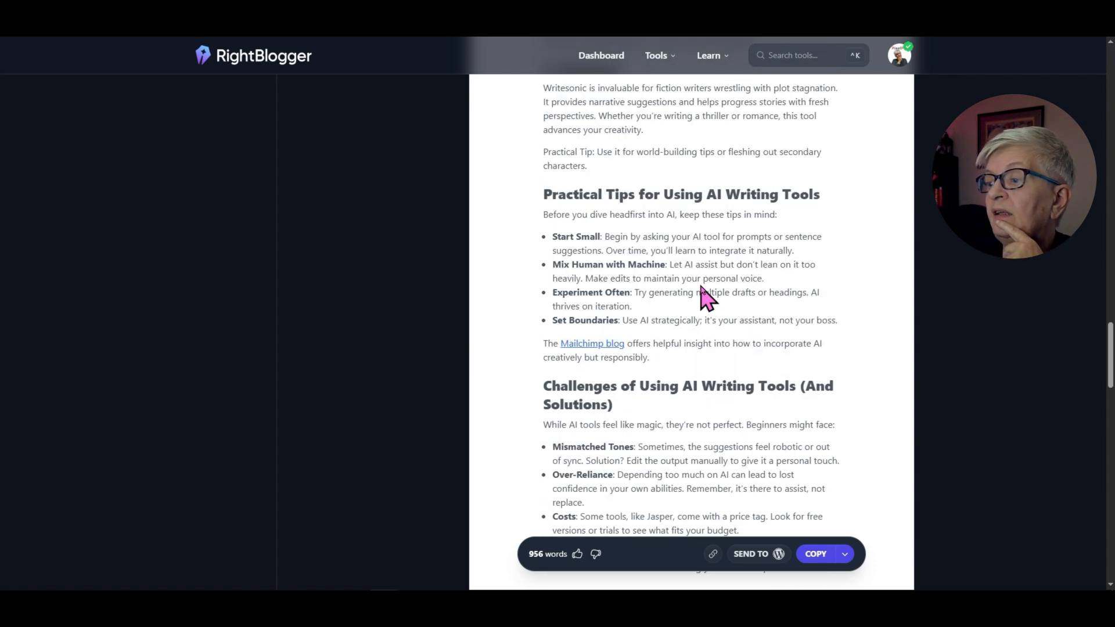
scroll(720, 180, up, 8)
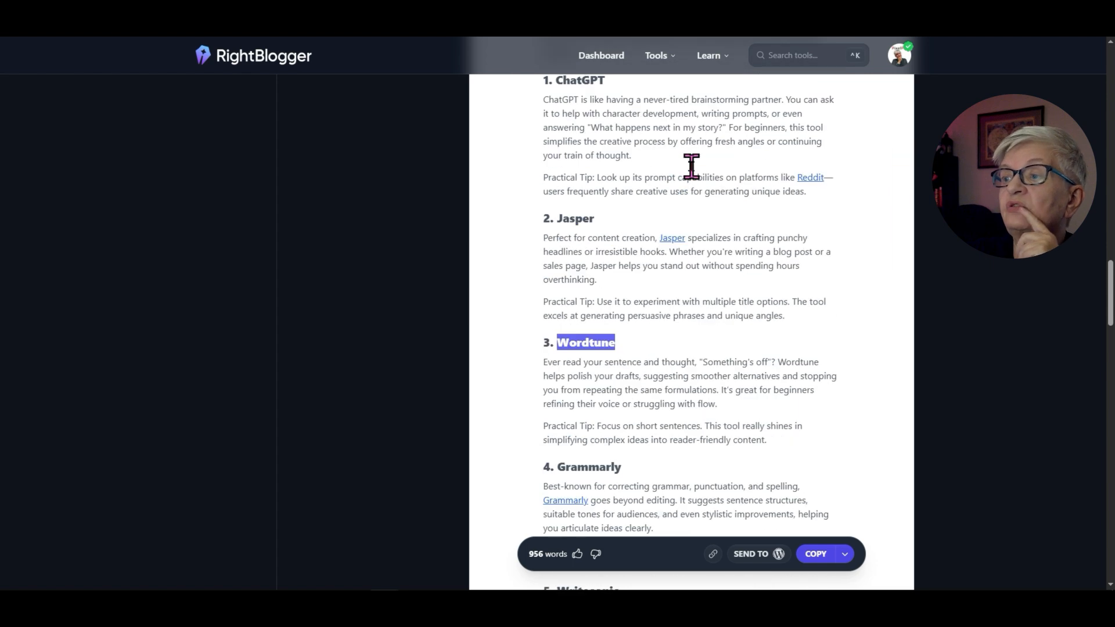
scroll(694, 174, down, 2)
scroll(691, 180, down, 11)
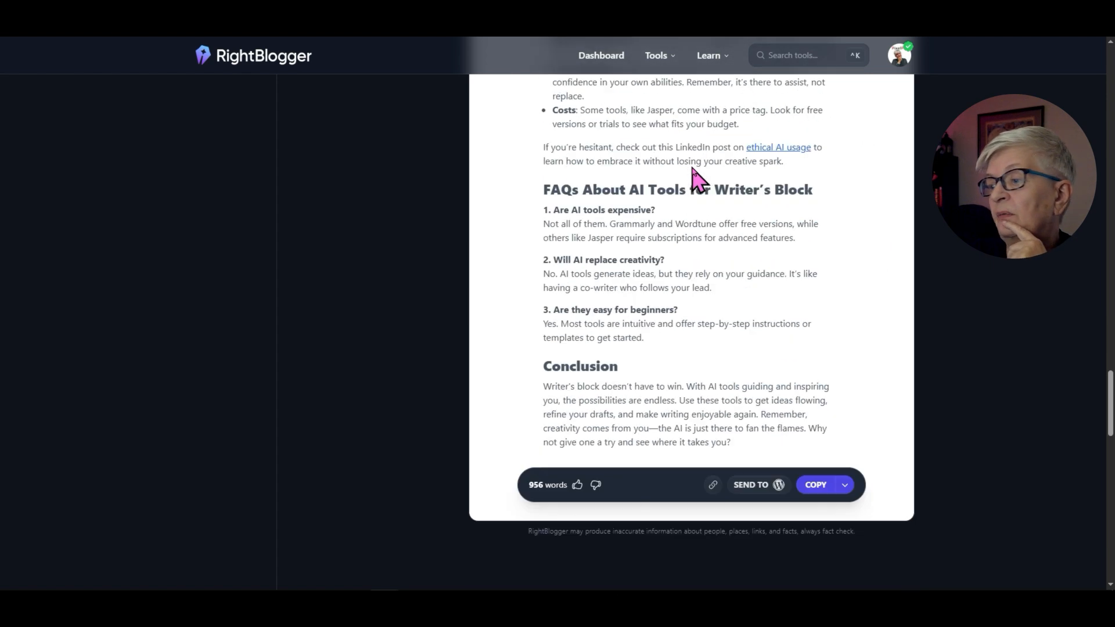
scroll(639, 221, up, 20)
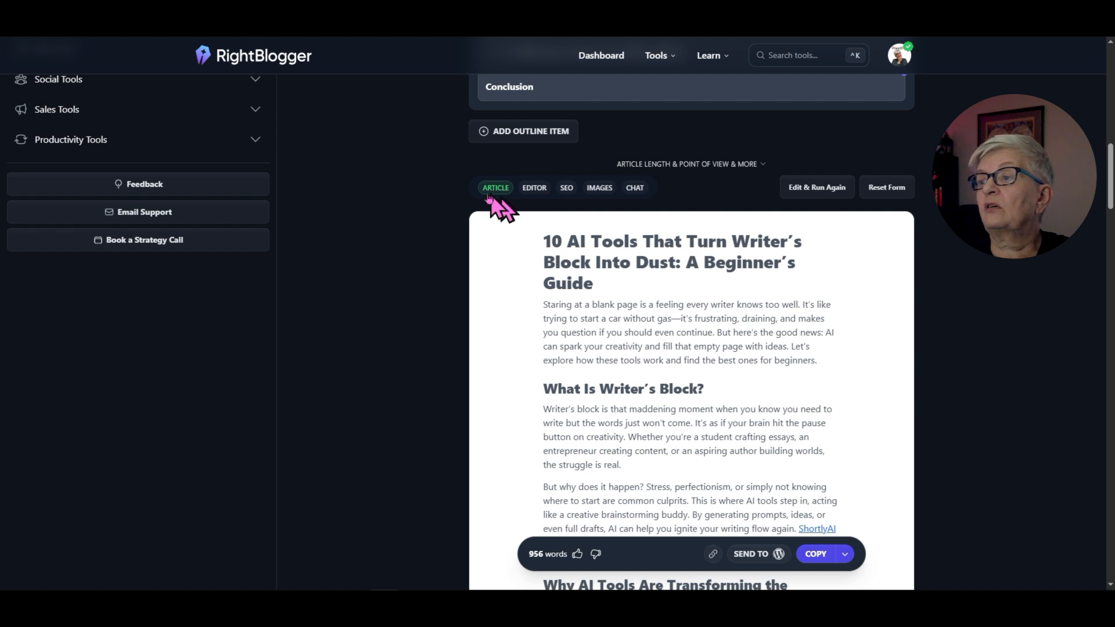
Open the article for editing, then search Google for Wordtune in a new tab to get its website link and return
click(537, 192)
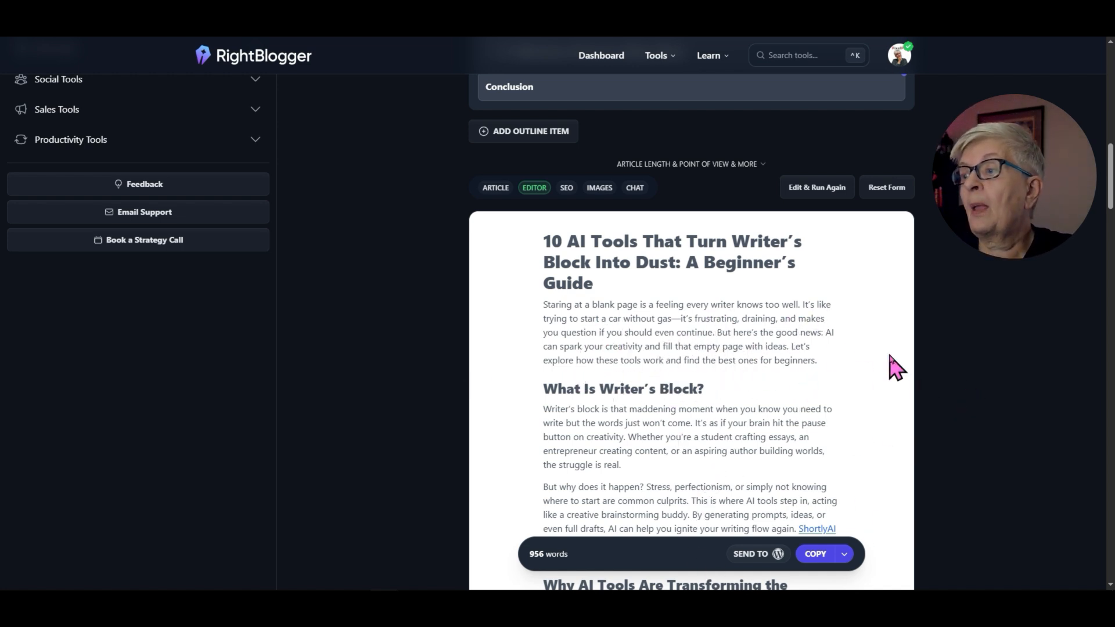
scroll(893, 366, down, 10)
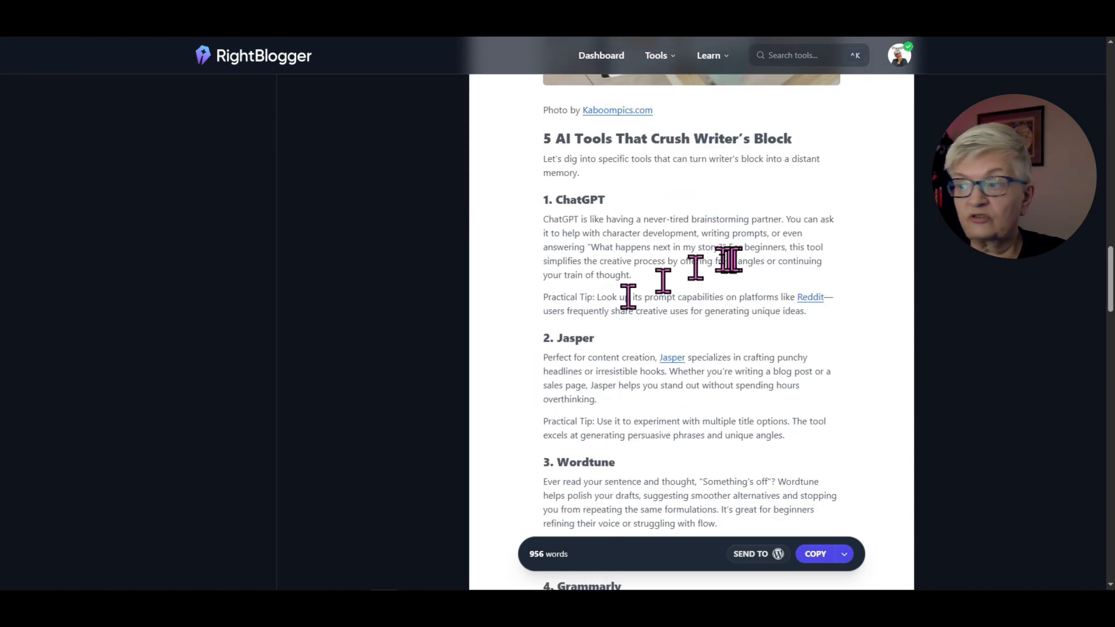
scroll(638, 290, down, 4)
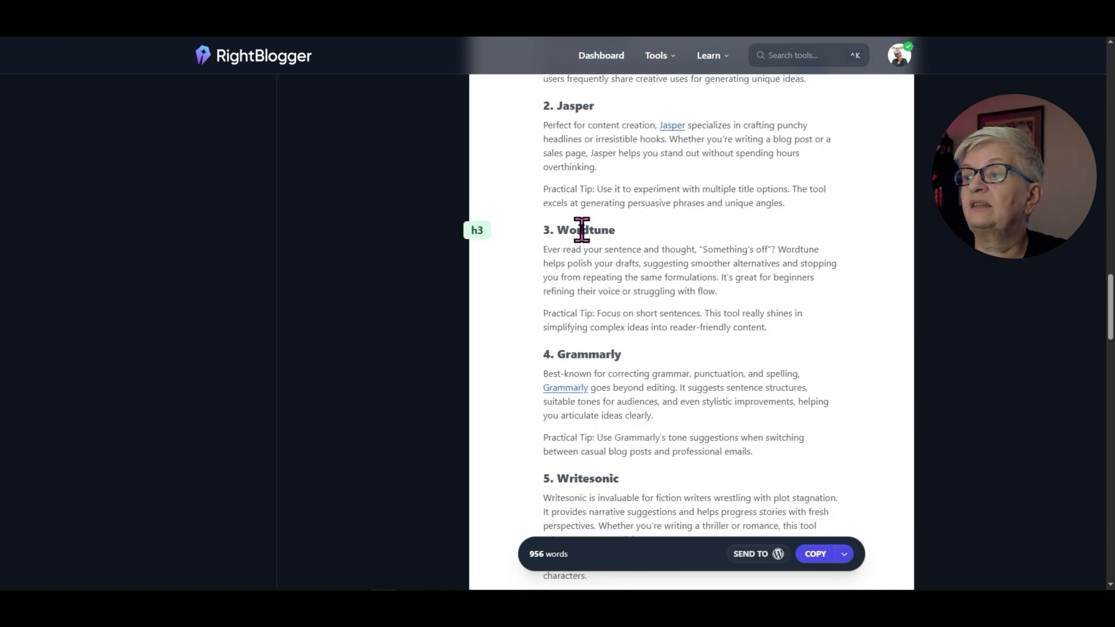
double_click(581, 230)
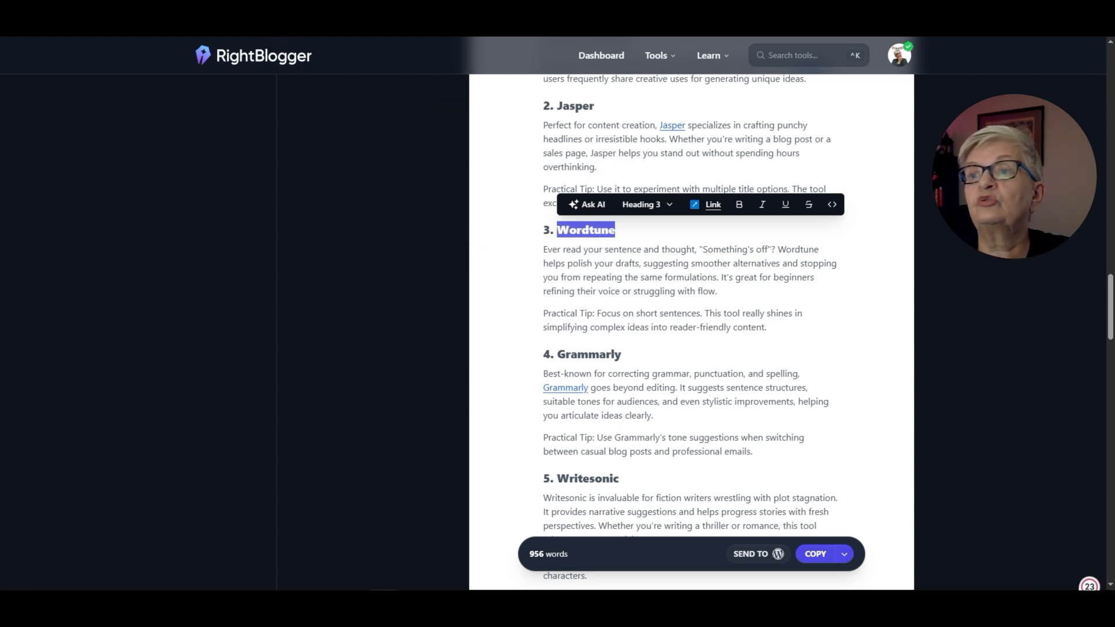
key(ctrl+t)
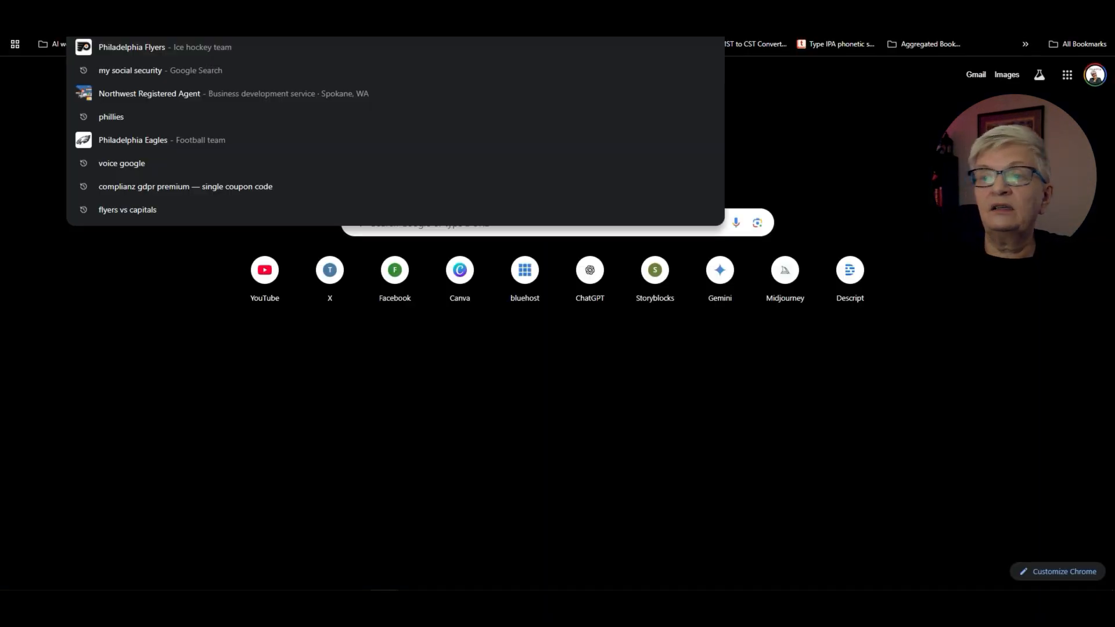
click(388, 221)
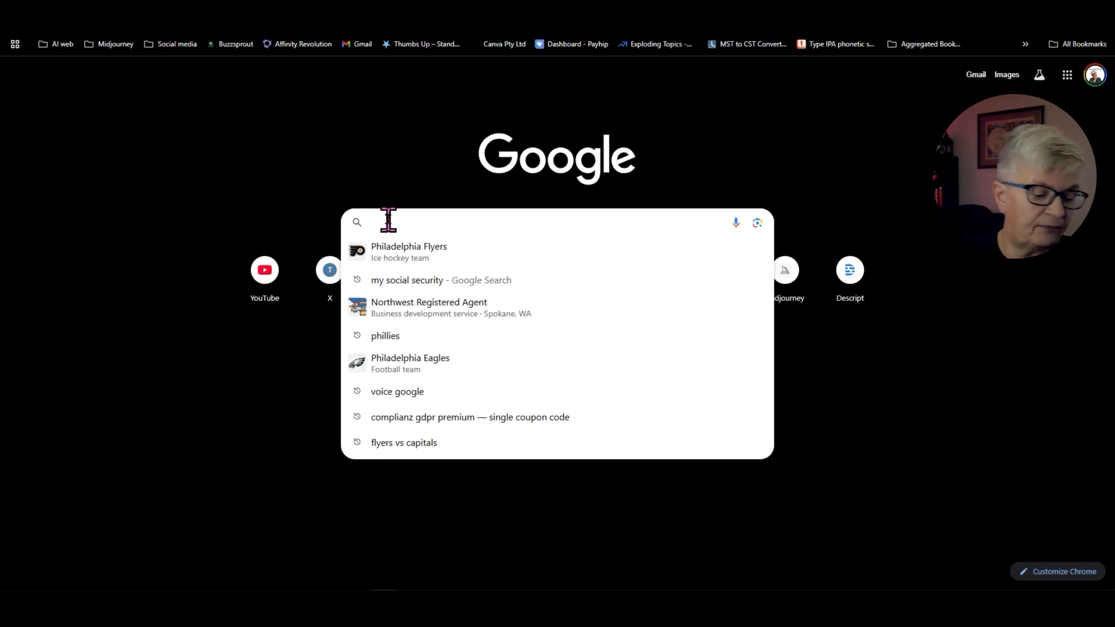
text(### Wordtune)
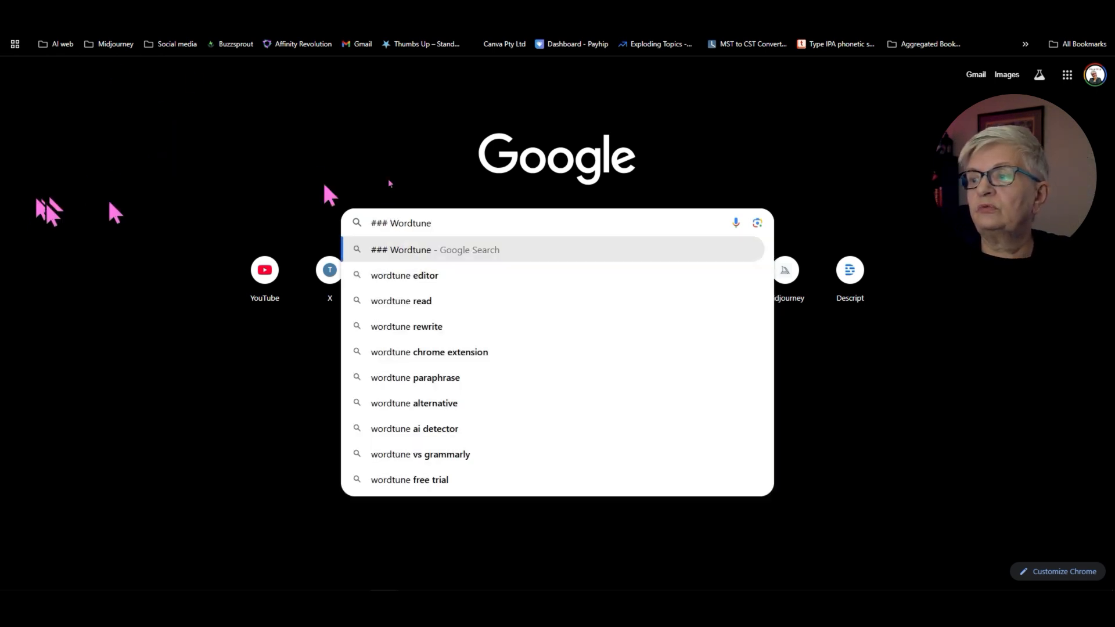
key(Return)
click(168, 181)
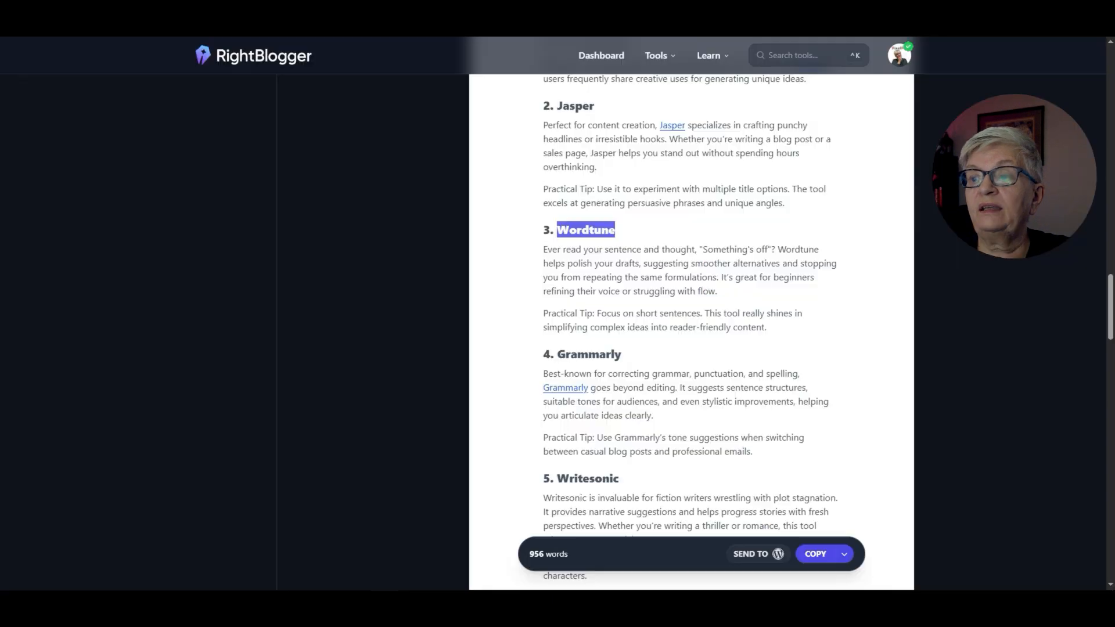
Link the word Wordtune in the third tool's paragraph to its website and select Writesonic in the fifth tool's paragraph
double_click(797, 249)
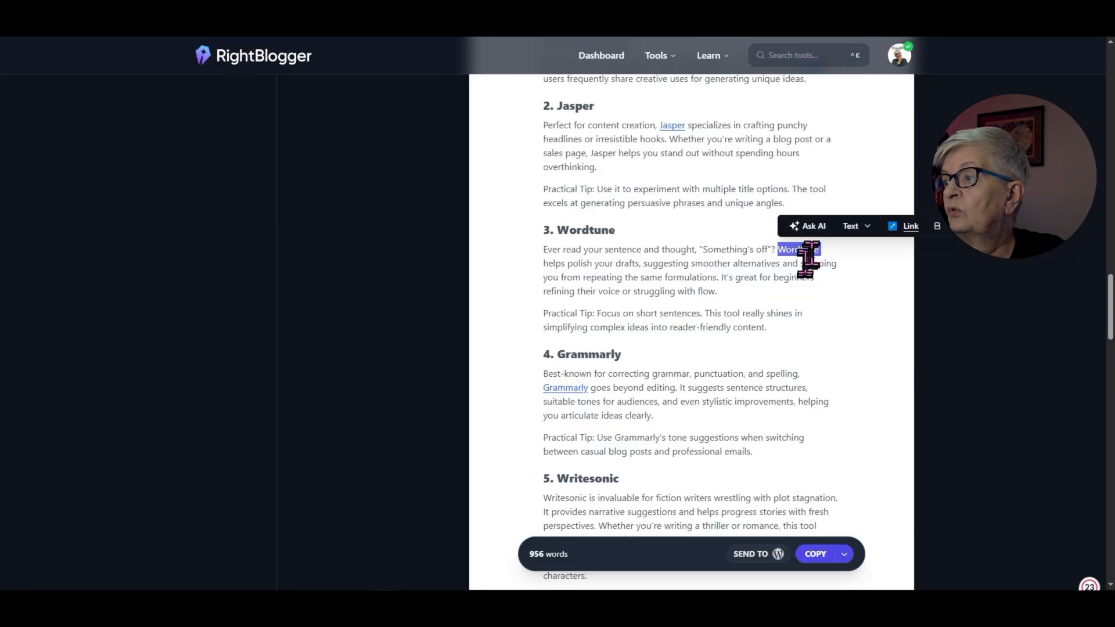
click(910, 228)
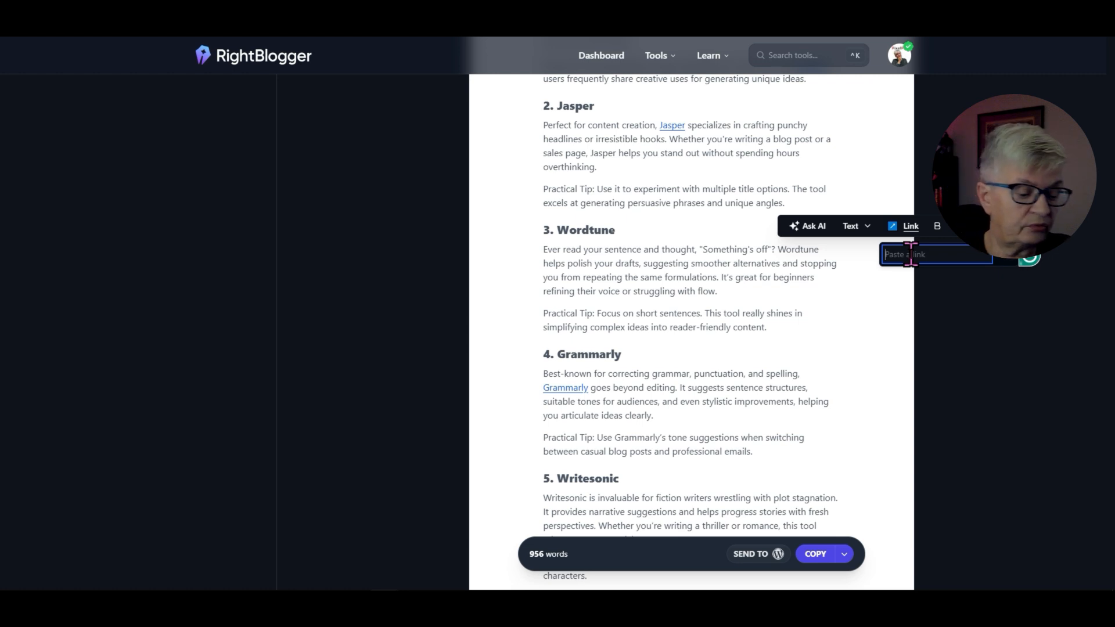
key(Return)
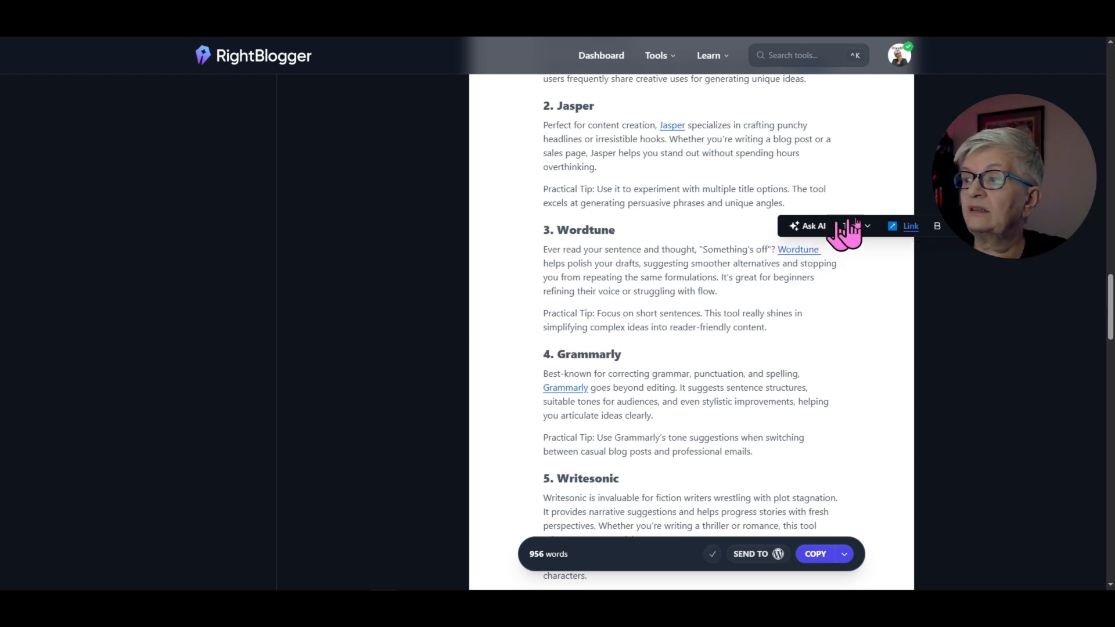
click(799, 262)
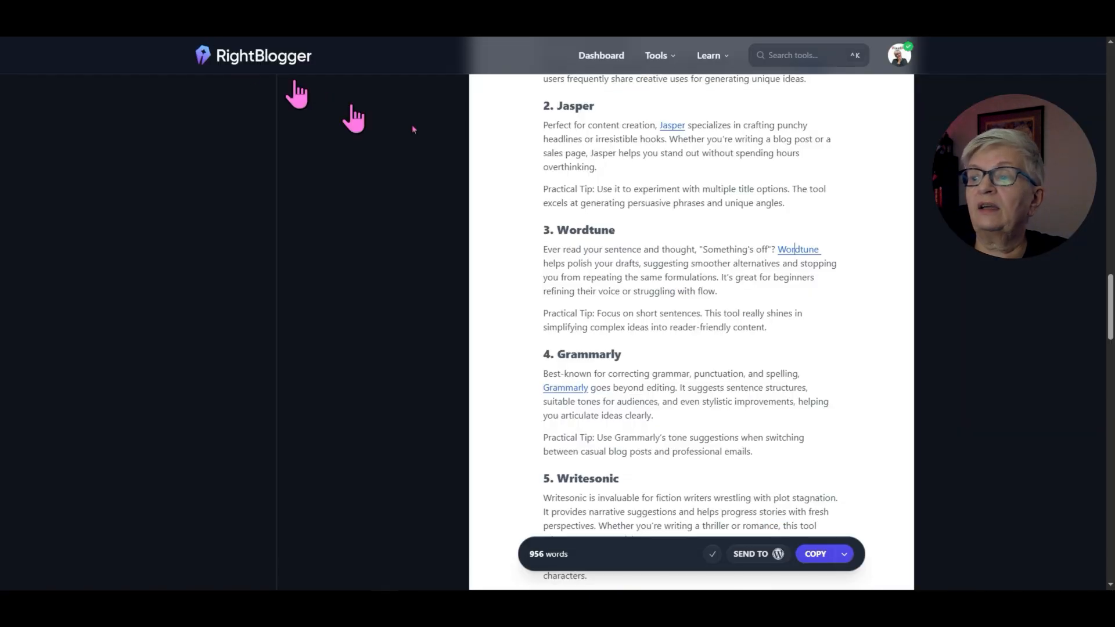
scroll(802, 383, down, 3)
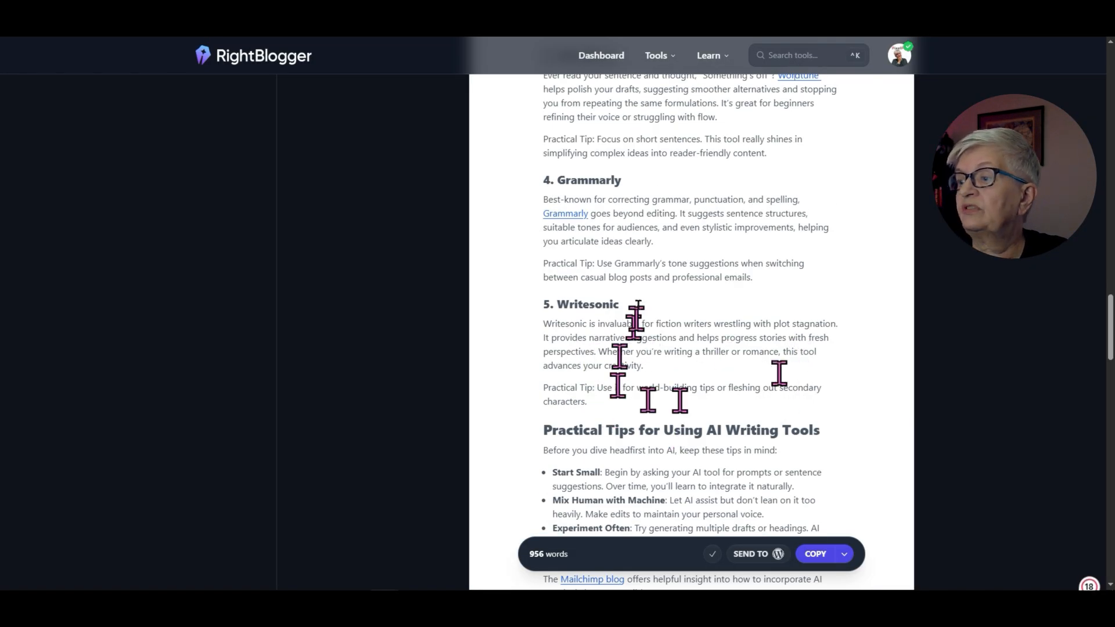
double_click(567, 324)
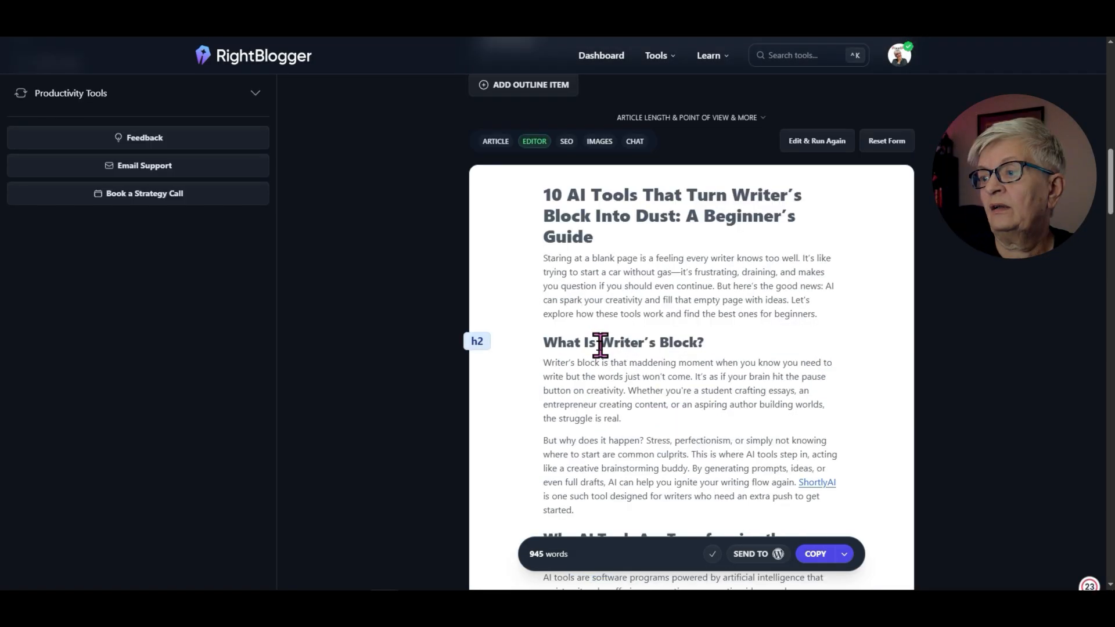
Reword the heading "What Is Writer's Block?" as "Writer's Block, What is it?"
drag(598, 343, 490, 355)
key(BackSpace)
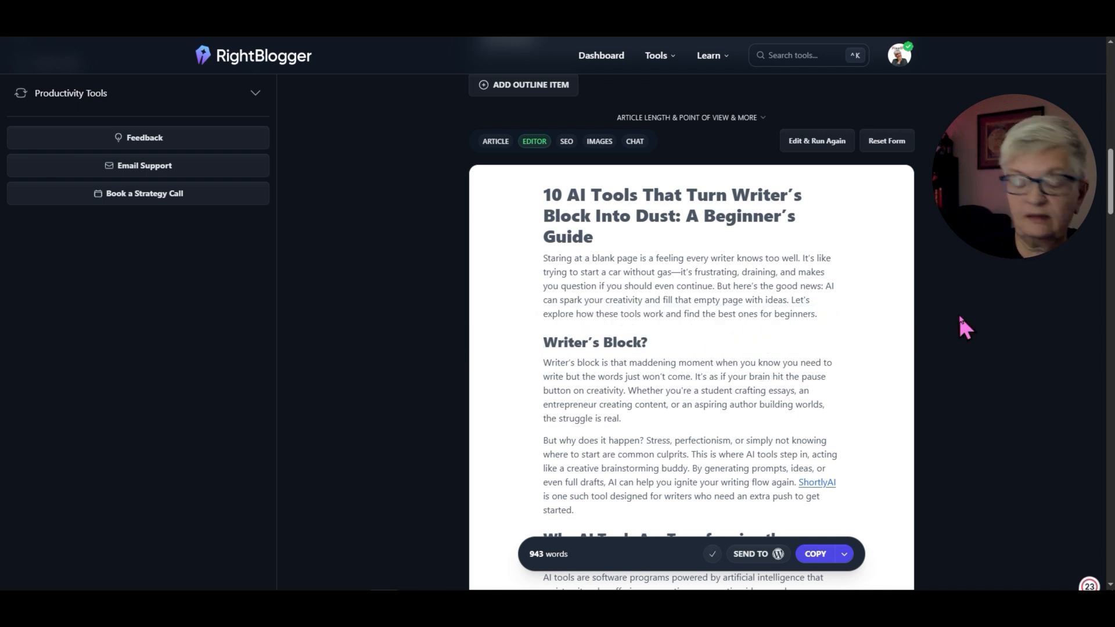
text(w)
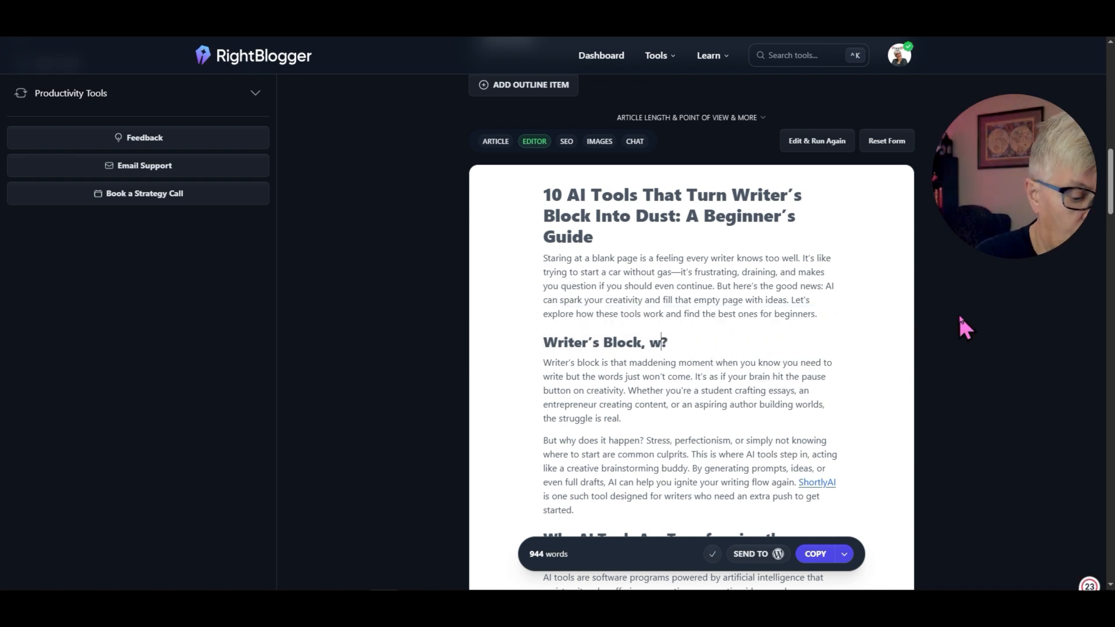
text(hat is )
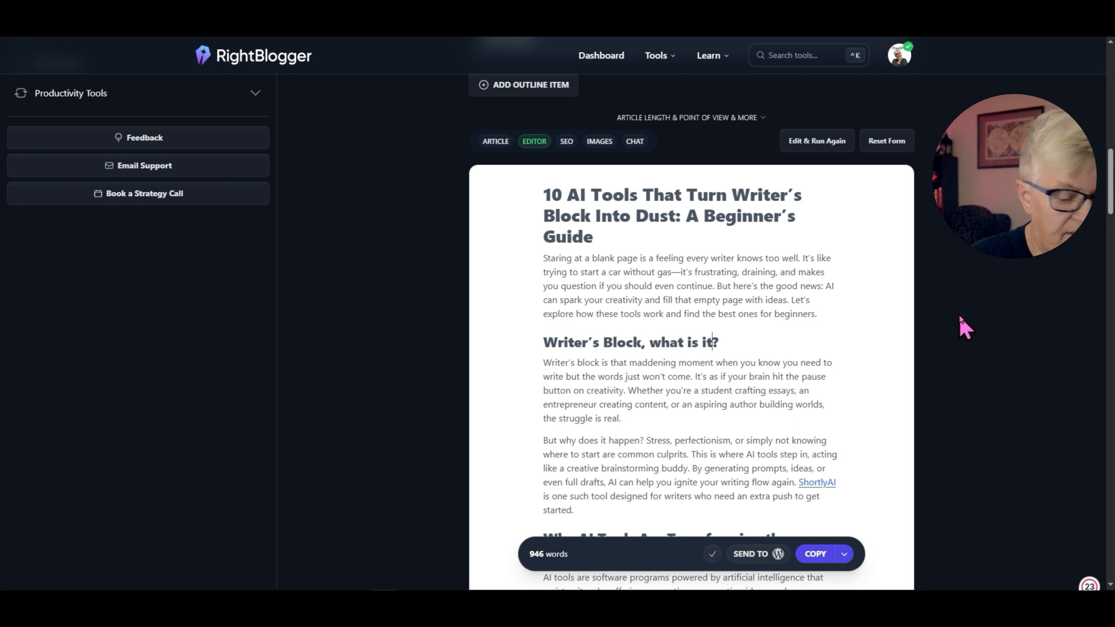
text(it)
Review the originally generated version of the article from its opening heading through the tool sections and practical tips
scroll(958, 314, down, 1)
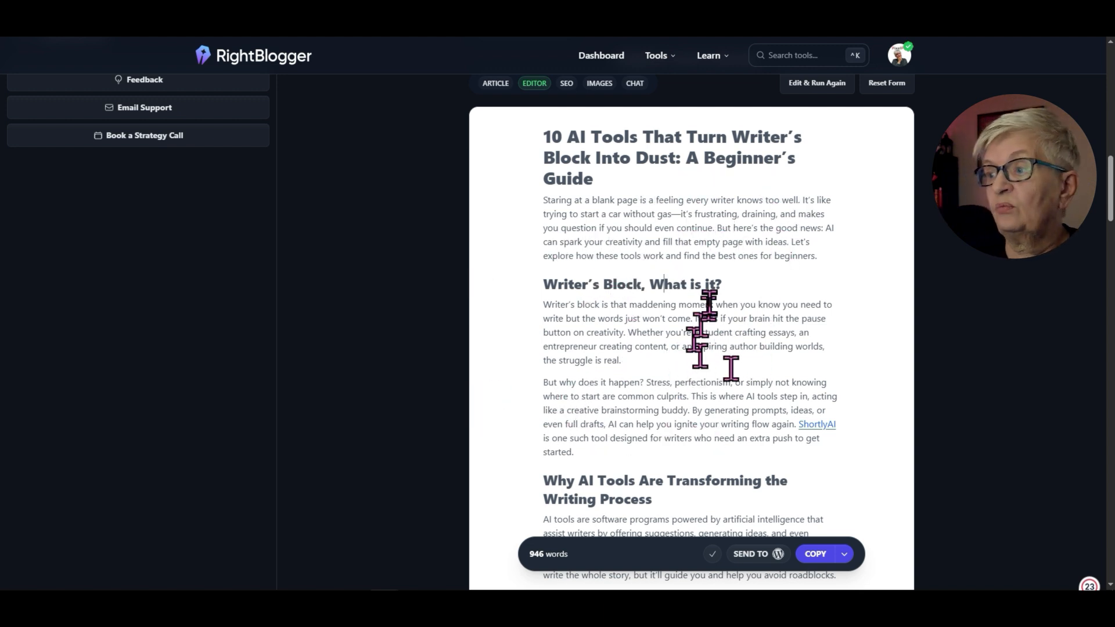
scroll(731, 348, down, 1)
scroll(740, 259, up, 3)
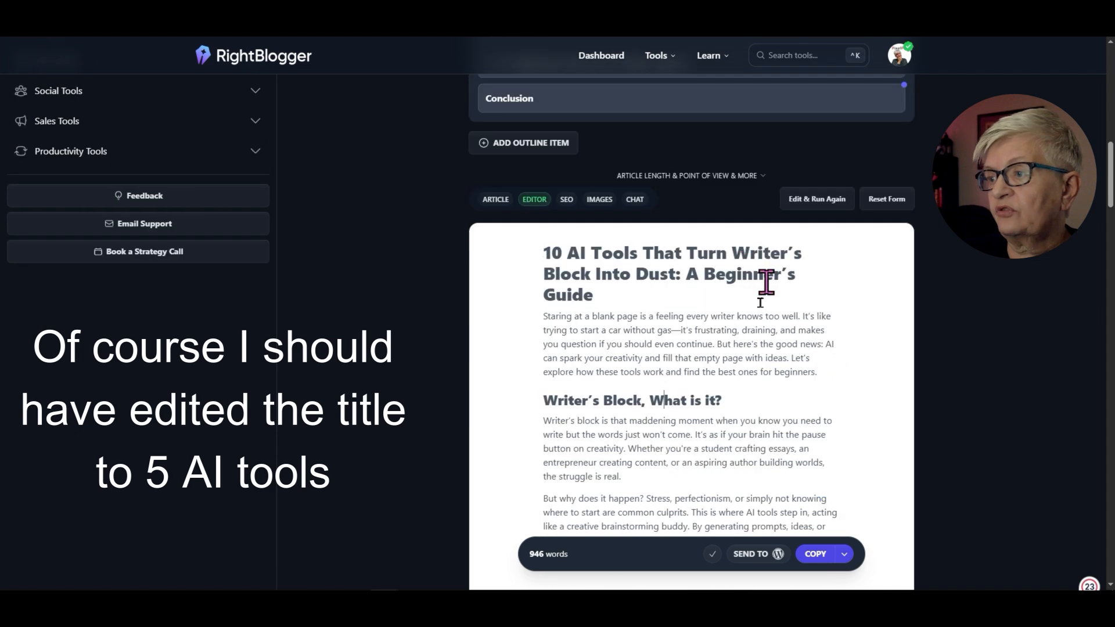
scroll(791, 361, down, 2)
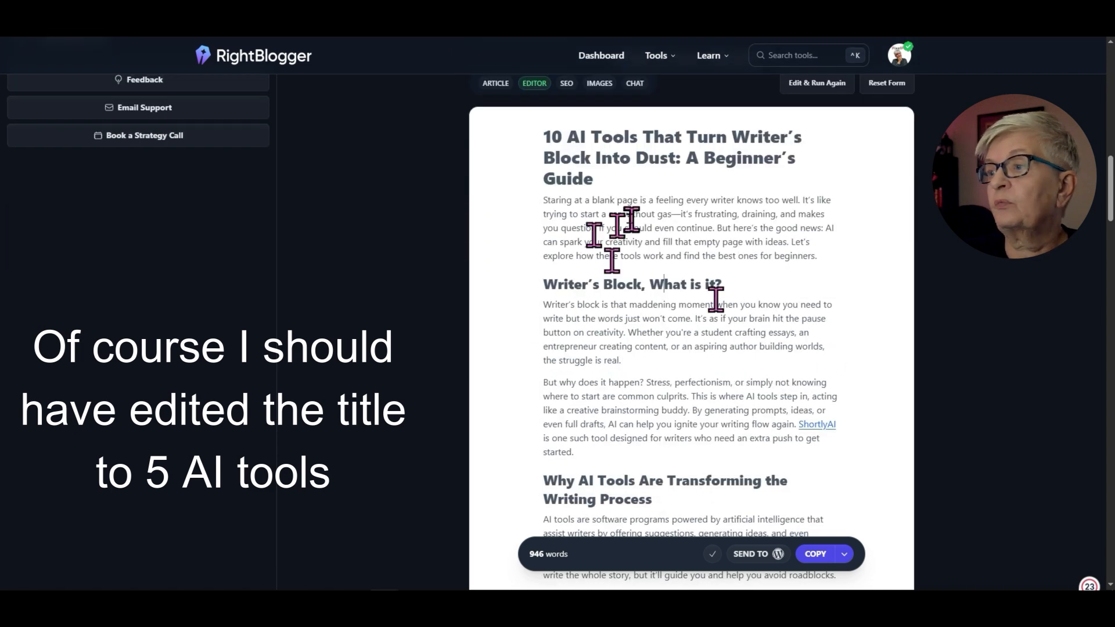
click(495, 86)
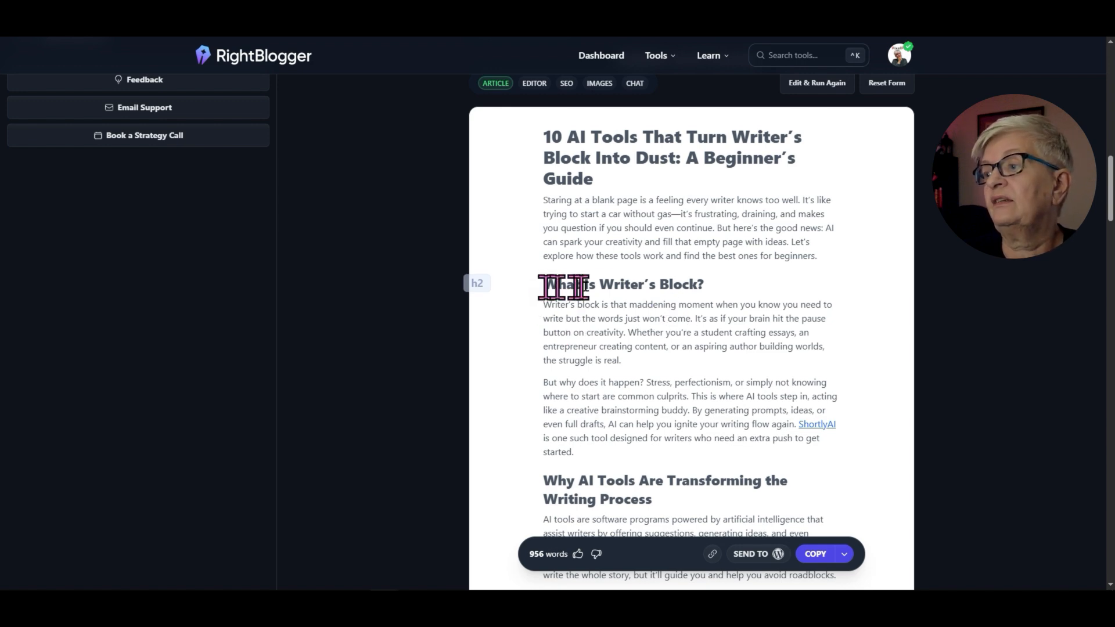
scroll(743, 296, down, 15)
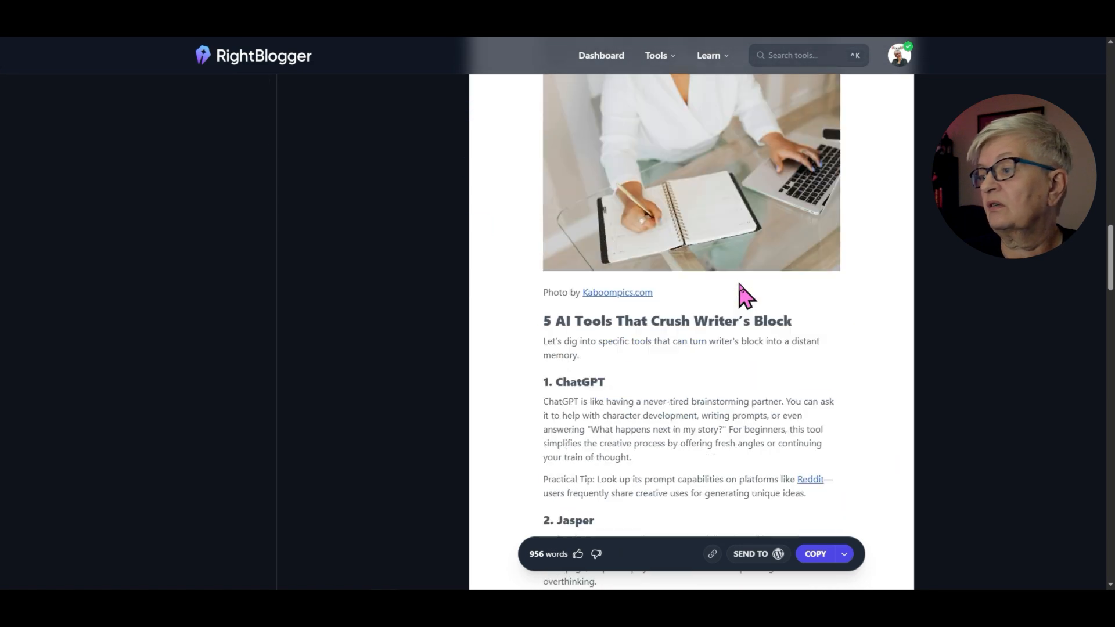
scroll(782, 371, down, 4)
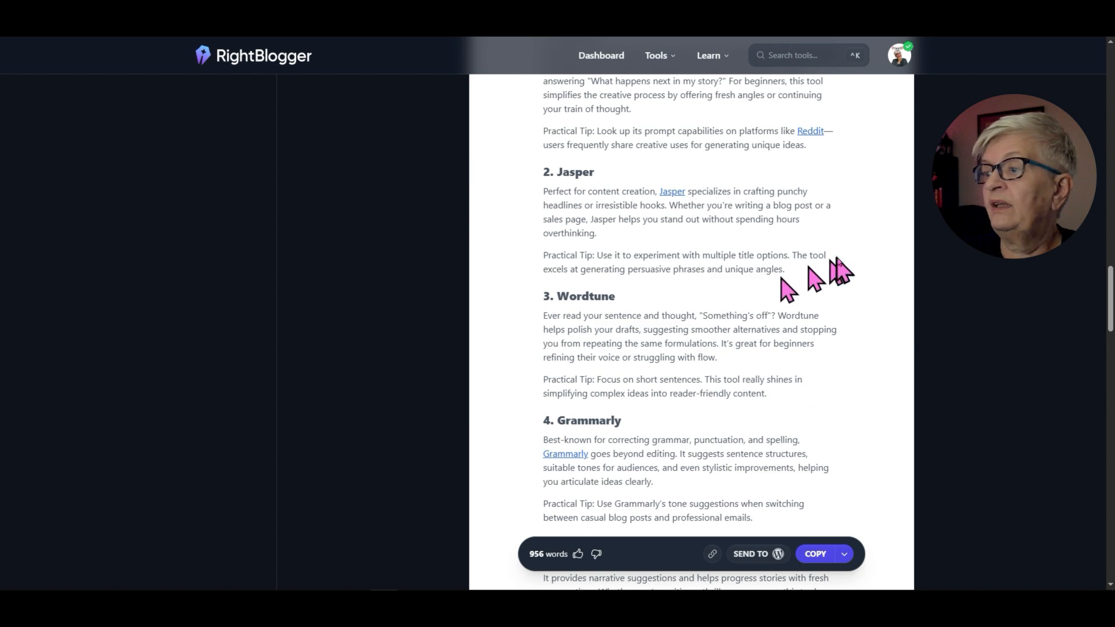
scroll(846, 372, down, 5)
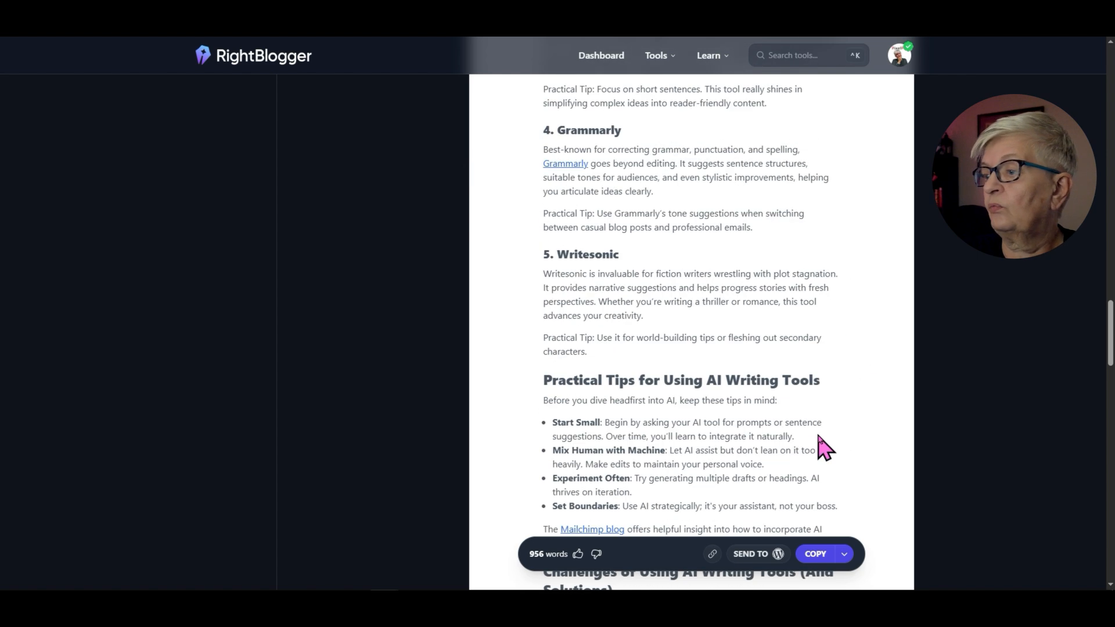
scroll(702, 293, up, 20)
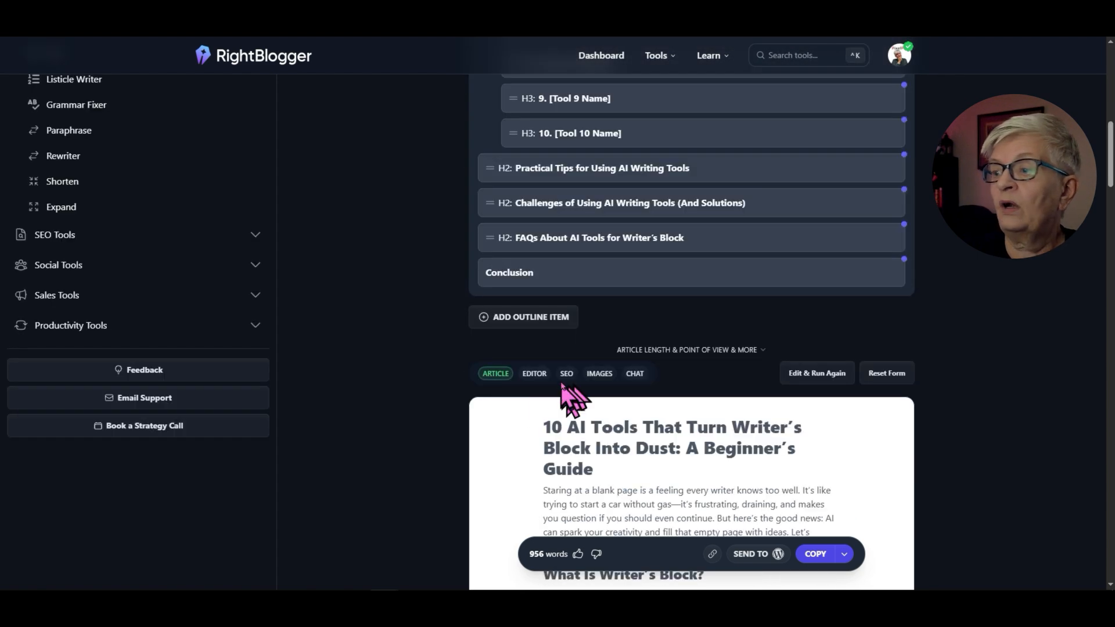
Return to the edited version and check the reworded Writer's Block heading and the added Wordtune link
click(536, 374)
scroll(846, 341, down, 9)
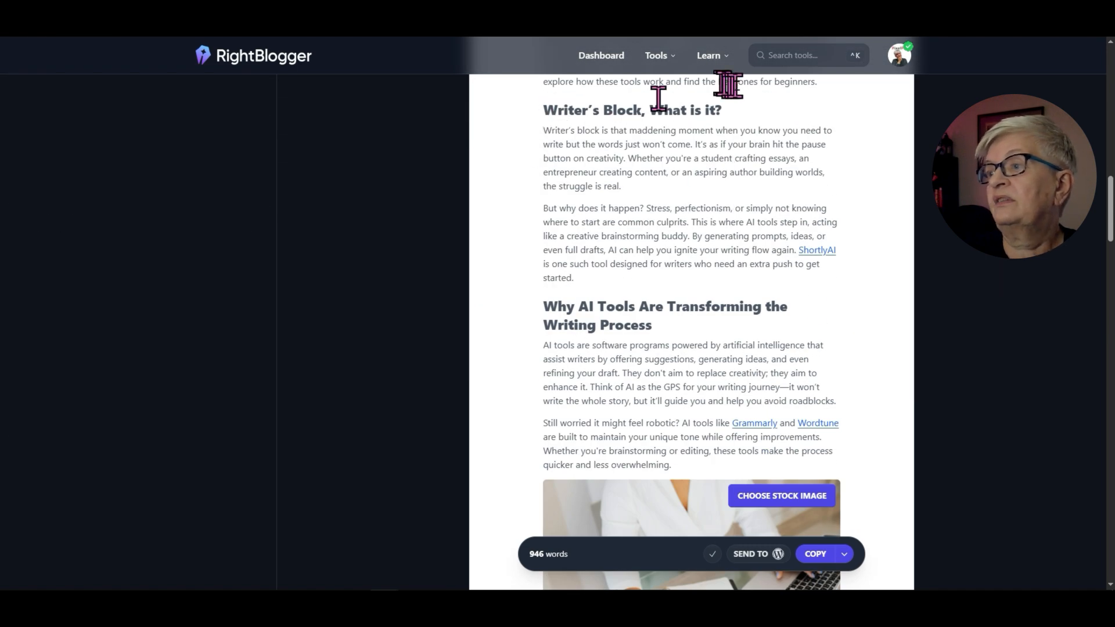
scroll(744, 225, down, 12)
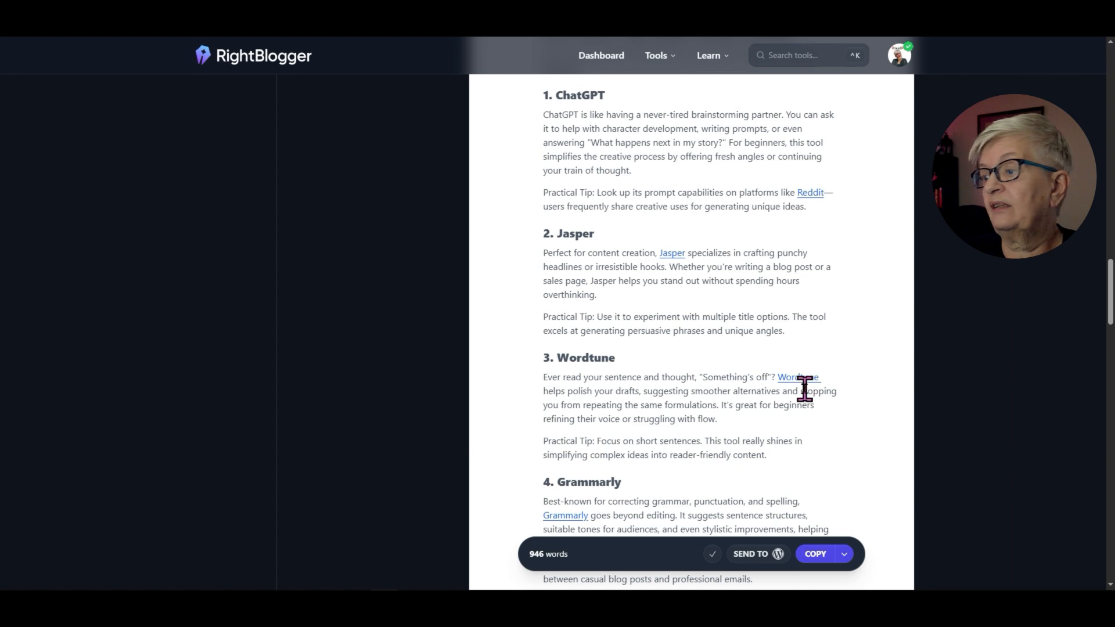
scroll(804, 391, down, 2)
scroll(803, 391, up, 10)
scroll(804, 391, up, 15)
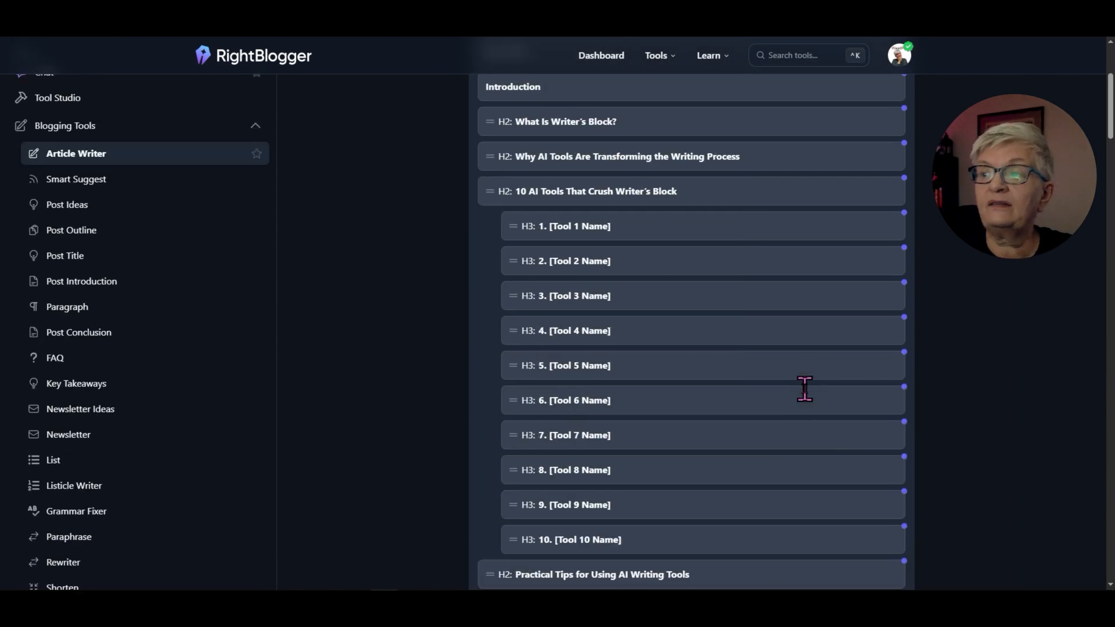
scroll(805, 391, down, 6)
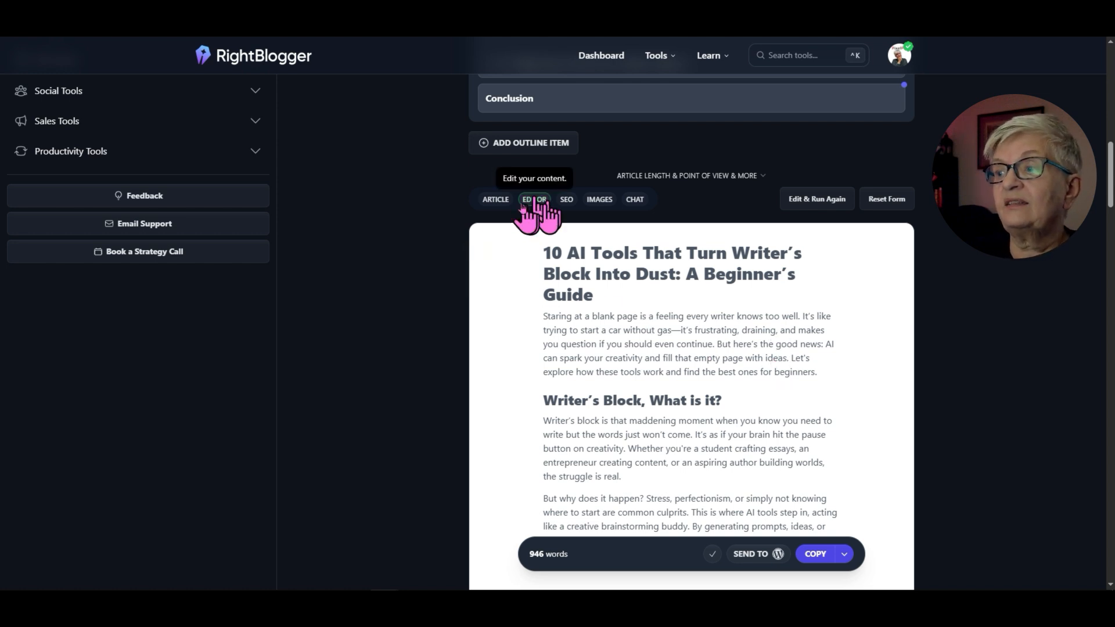
Review the article's SEO details: meta title, meta description, permalink and primary keyword
click(566, 200)
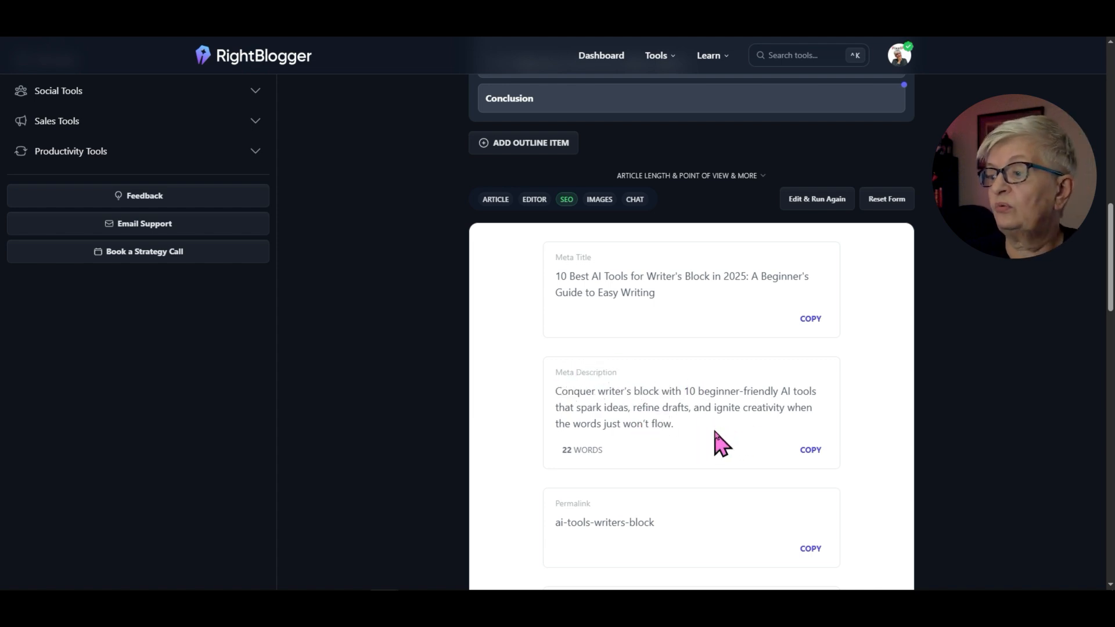
scroll(725, 430, down, 1)
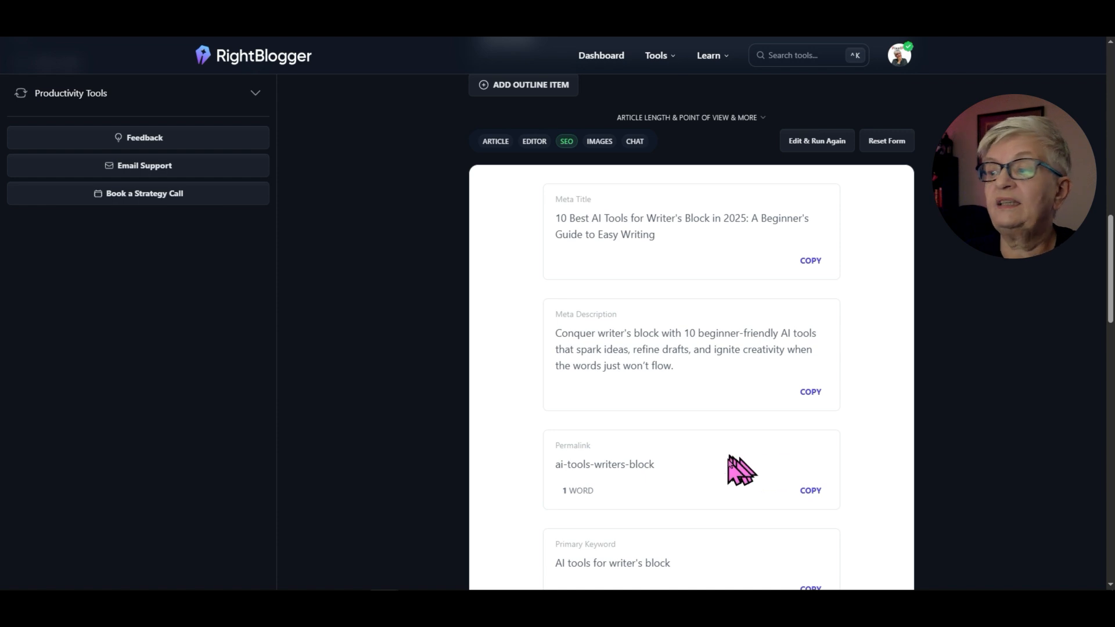
scroll(729, 461, down, 2)
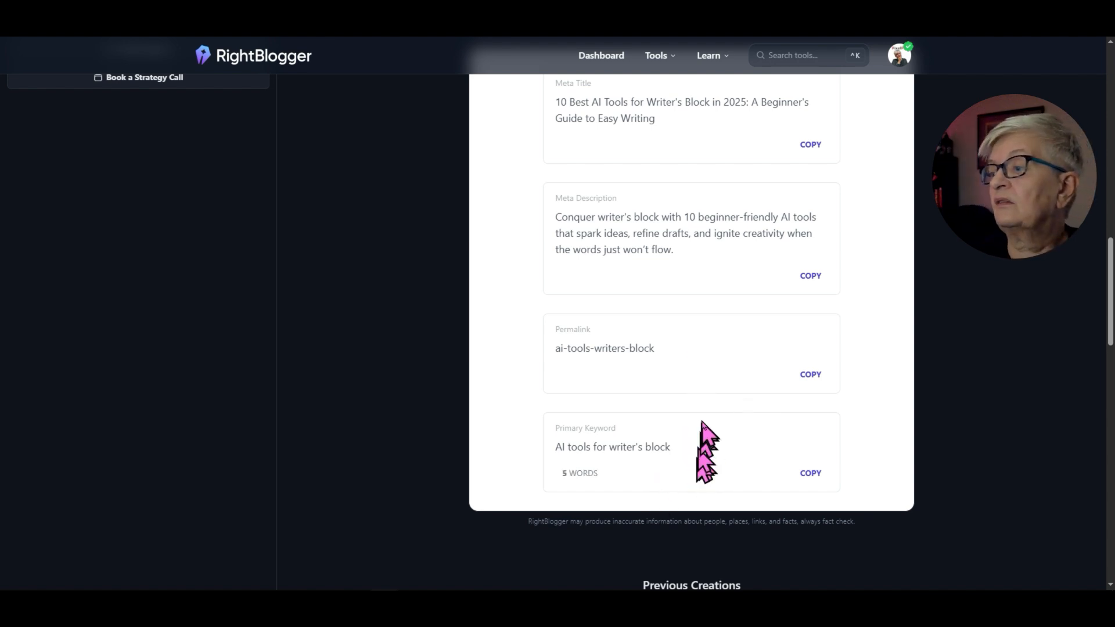
scroll(704, 448, down, 1)
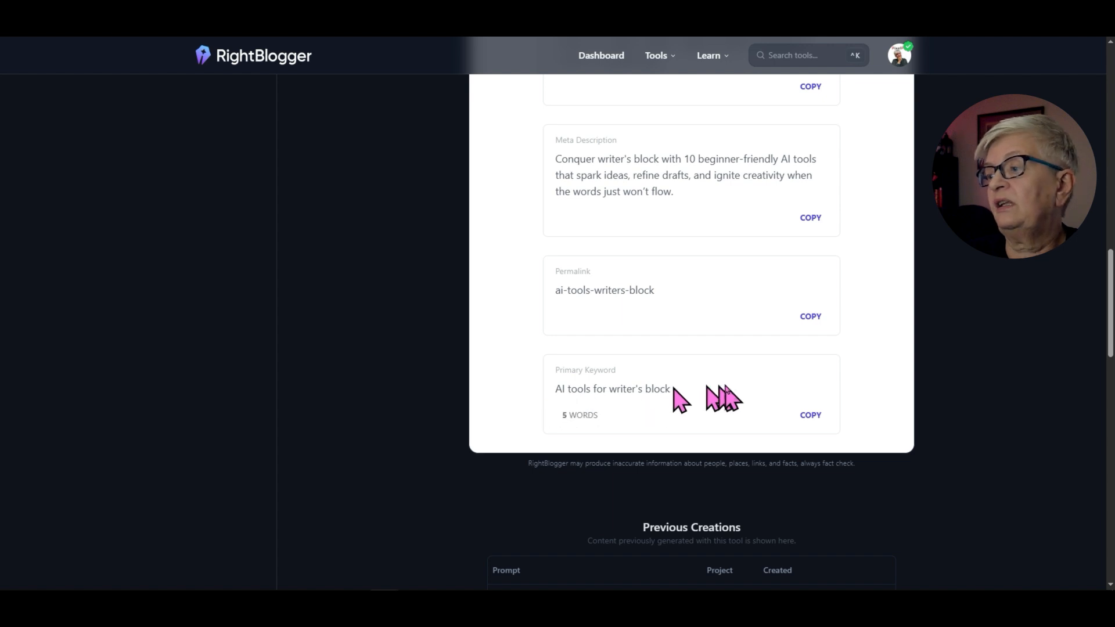
Open the article's image suggestions and look over the stock image sources and social images
scroll(726, 387, up, 10)
scroll(733, 412, down, 5)
click(600, 374)
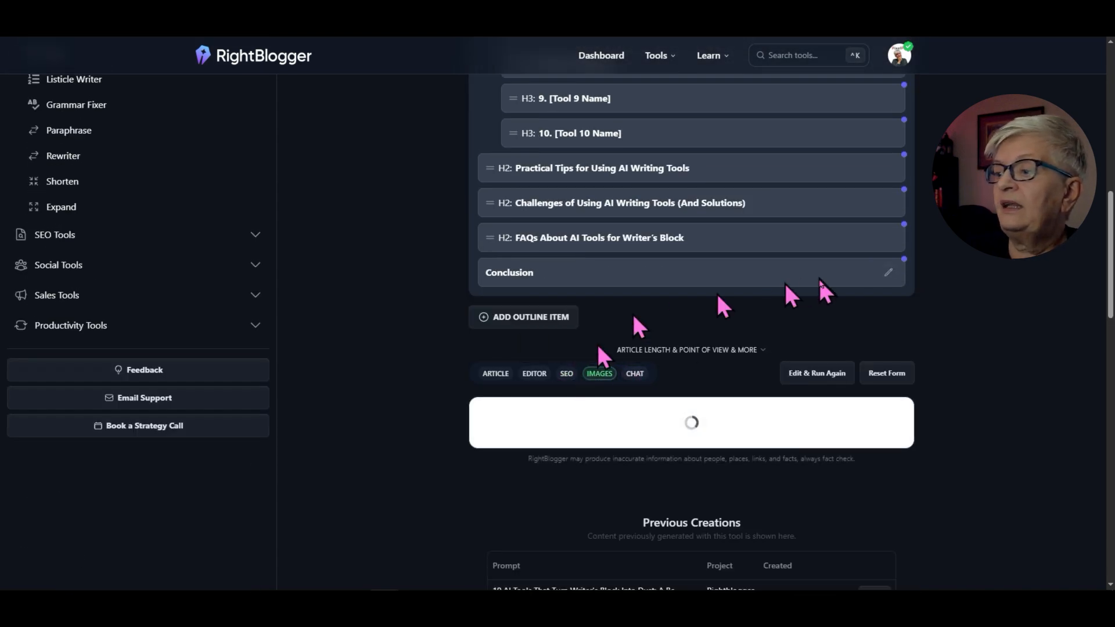
scroll(837, 428, down, 5)
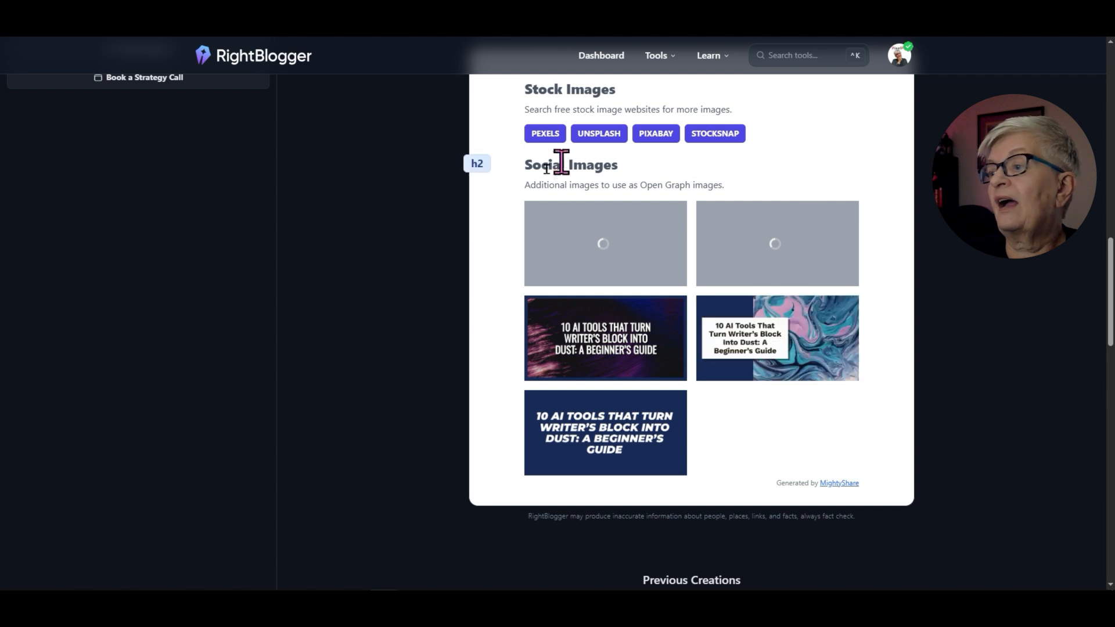
Ask the article's chat "do you think this article covers enough for beginners" and read its reply through the final adjustments
scroll(795, 183, up, 4)
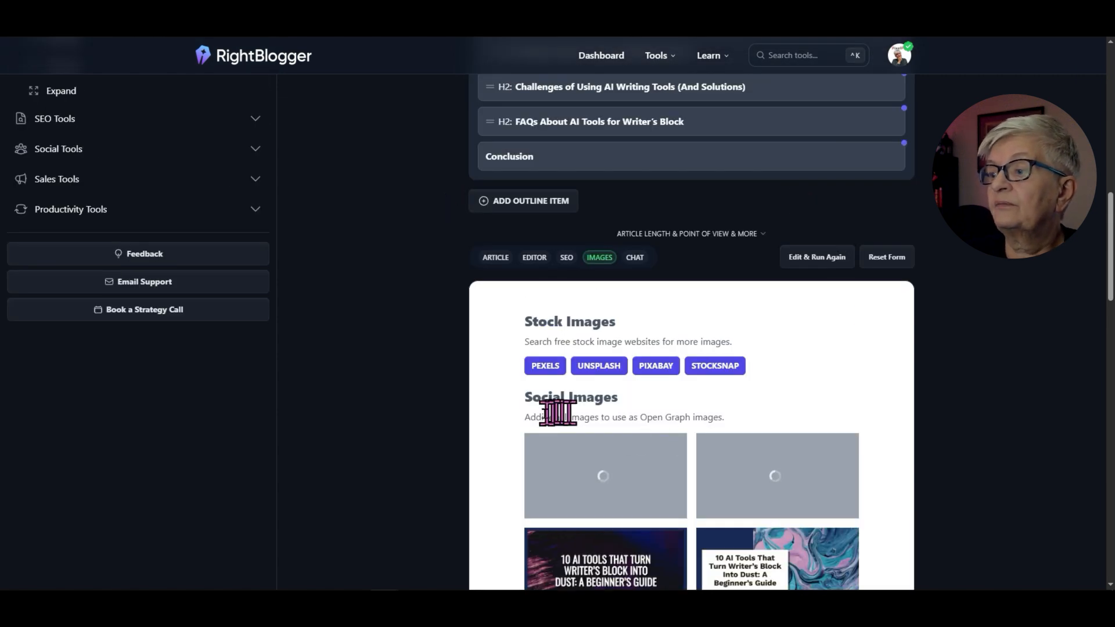
click(636, 258)
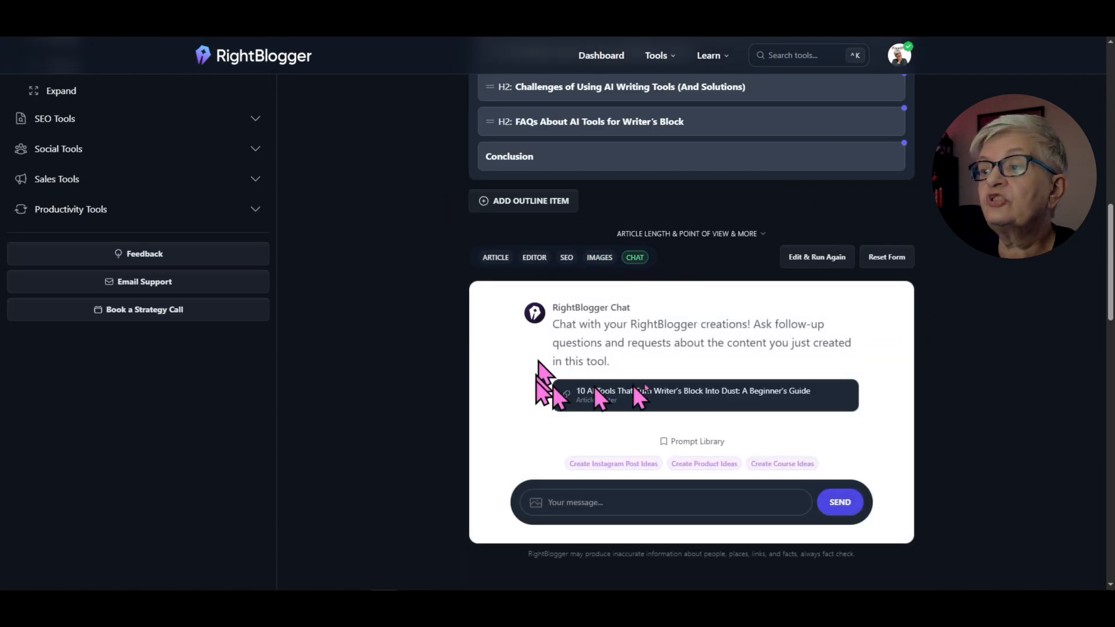
click(570, 502)
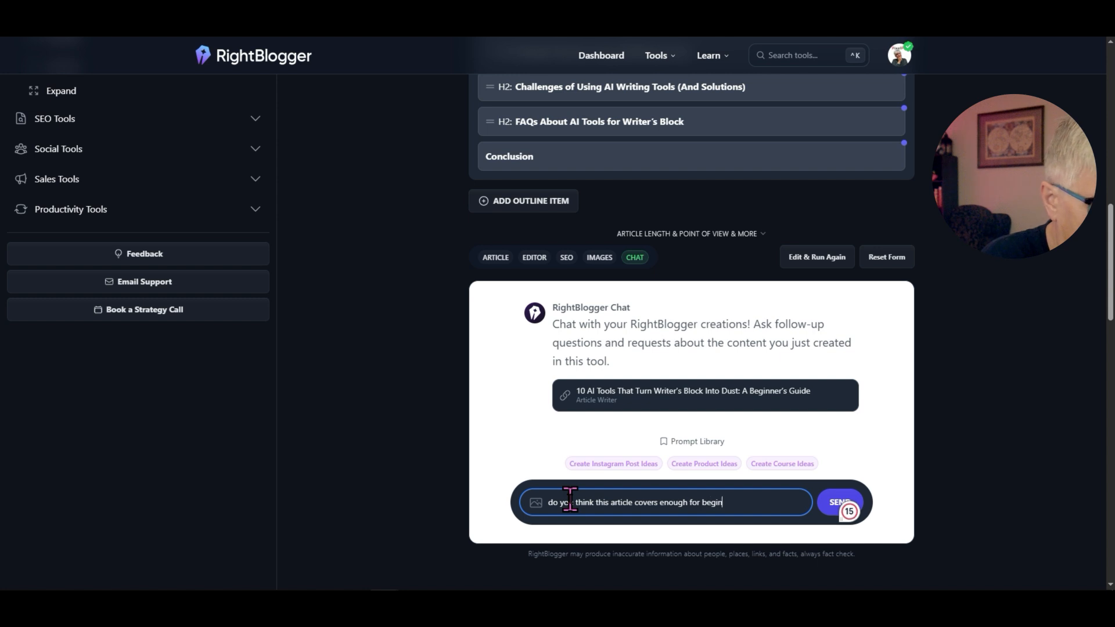
text(s)
key(Return)
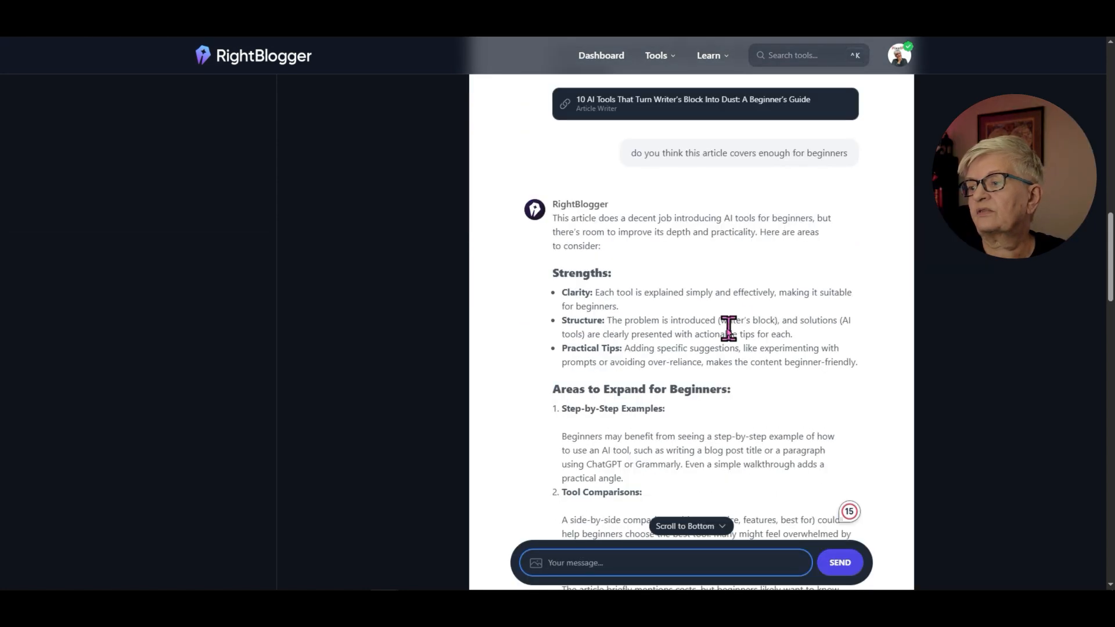
scroll(728, 329, down, 4)
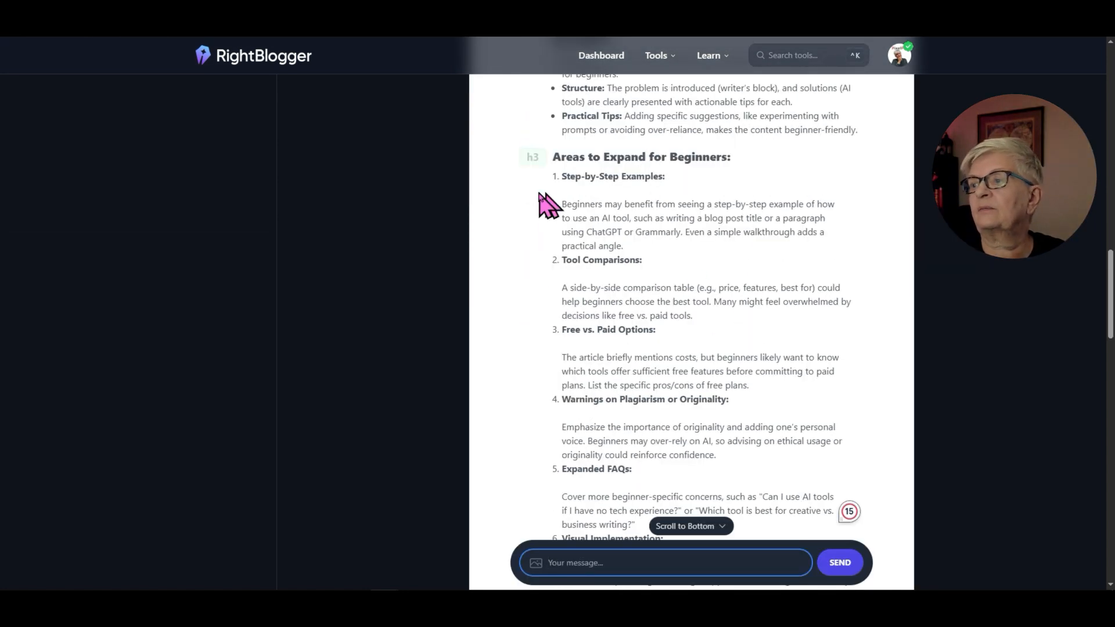
scroll(735, 203, down, 2)
scroll(736, 203, down, 3)
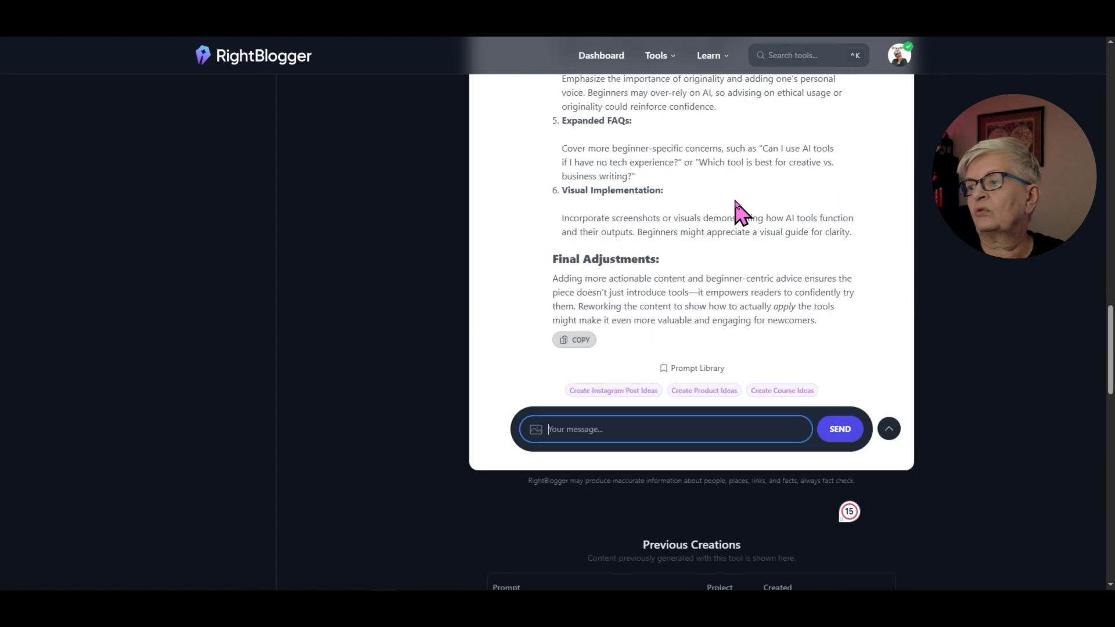
scroll(737, 204, up, 12)
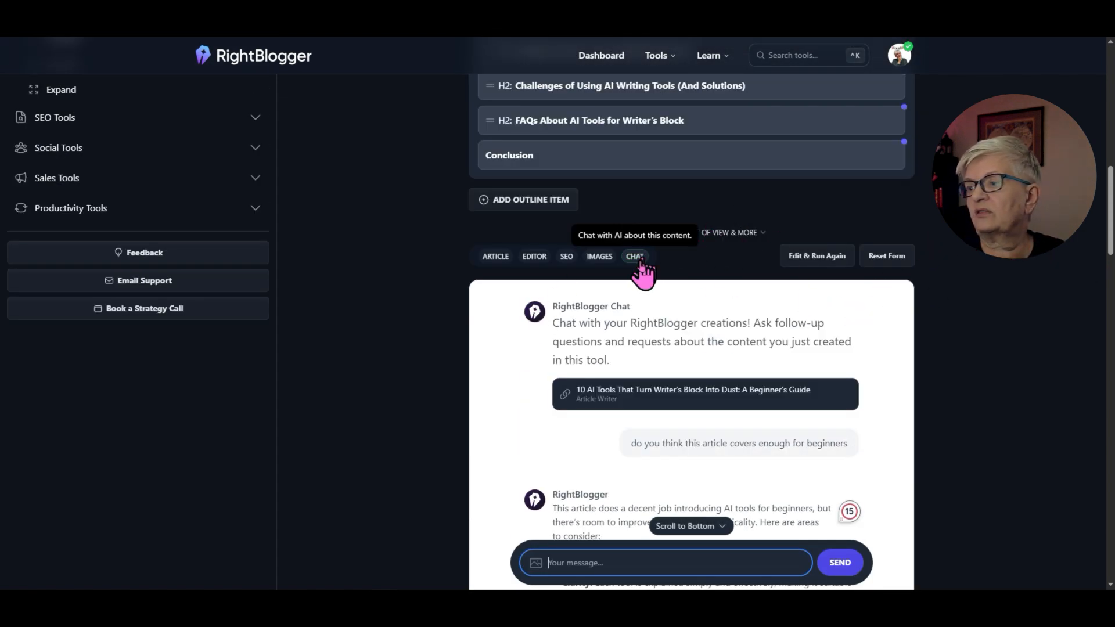
Look over the Post Ideas and Post Outline generators
scroll(337, 285, up, 10)
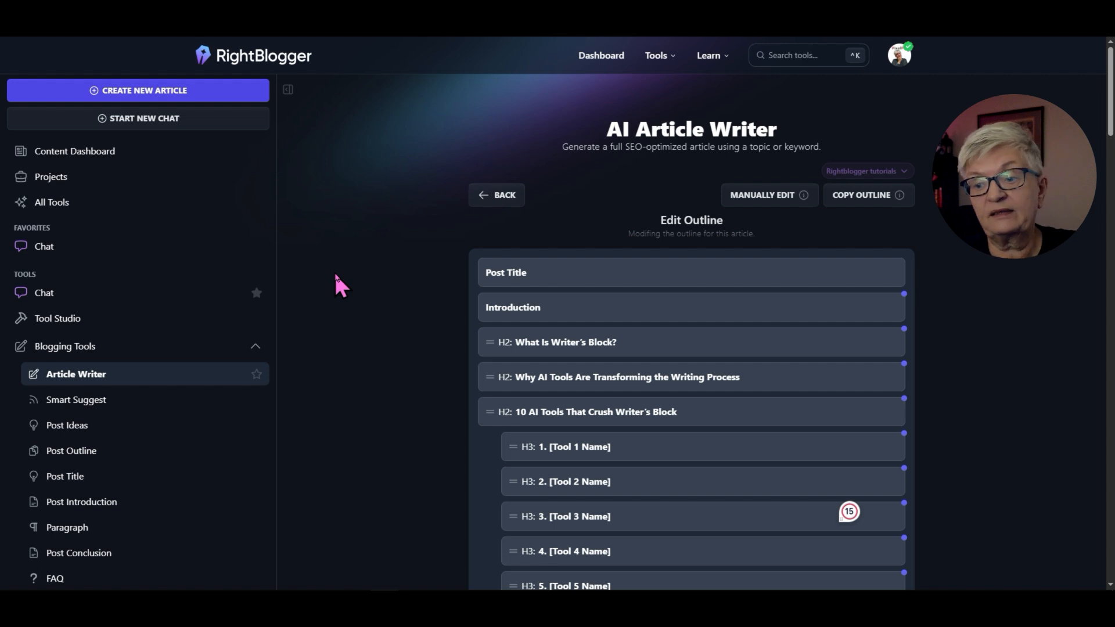
click(92, 431)
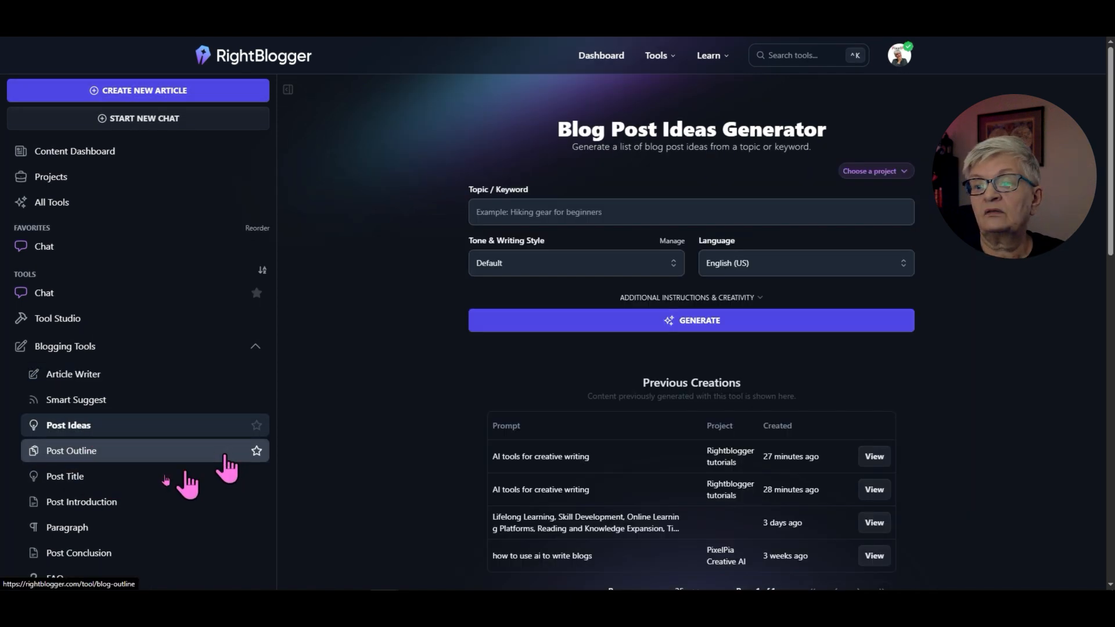
click(86, 455)
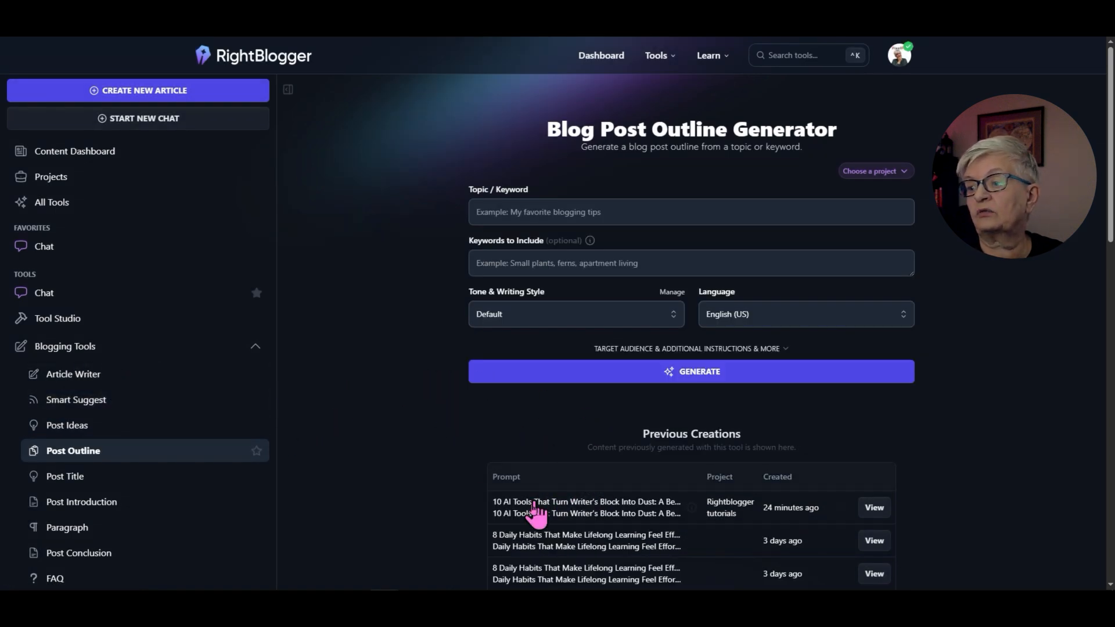
Start a new article in the Article Writer with the topic "Creative AI tools that helps you with writer's block"
click(208, 379)
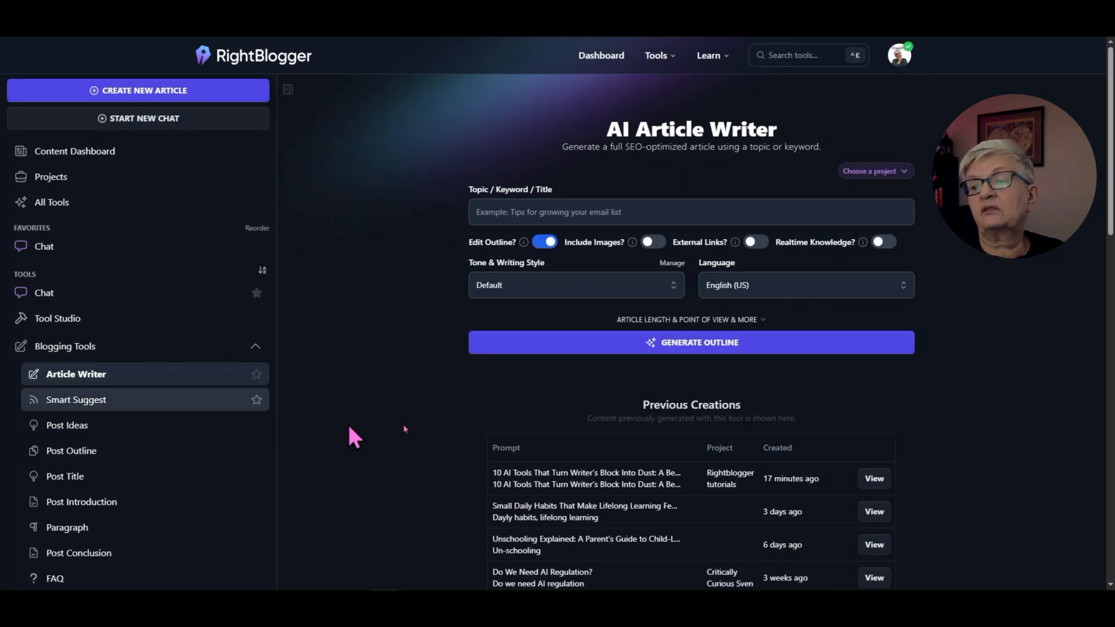
click(507, 212)
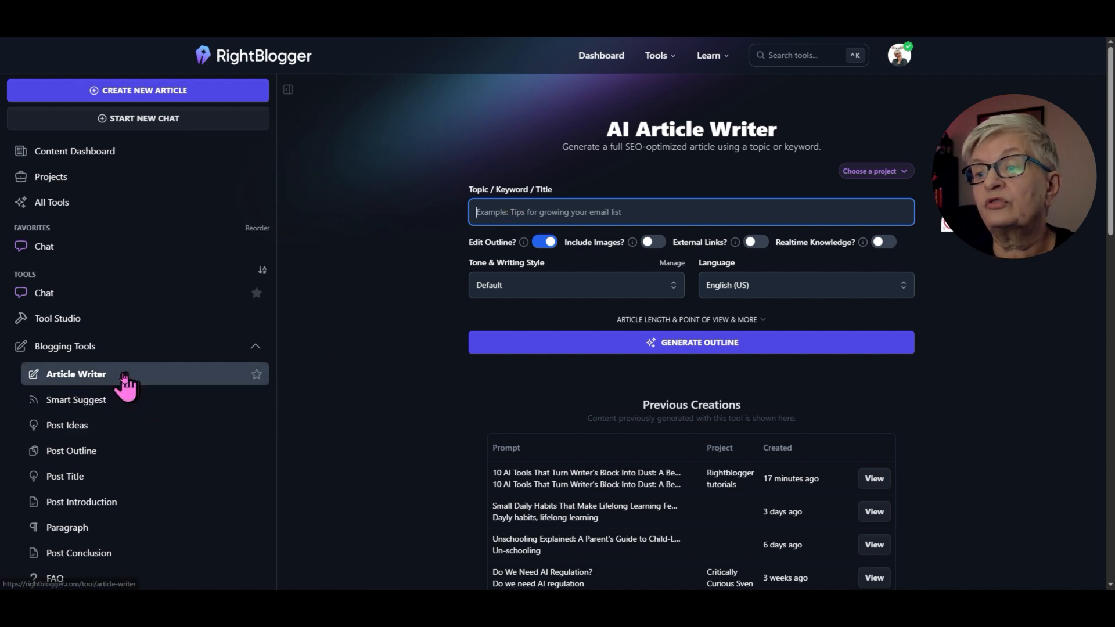
click(124, 378)
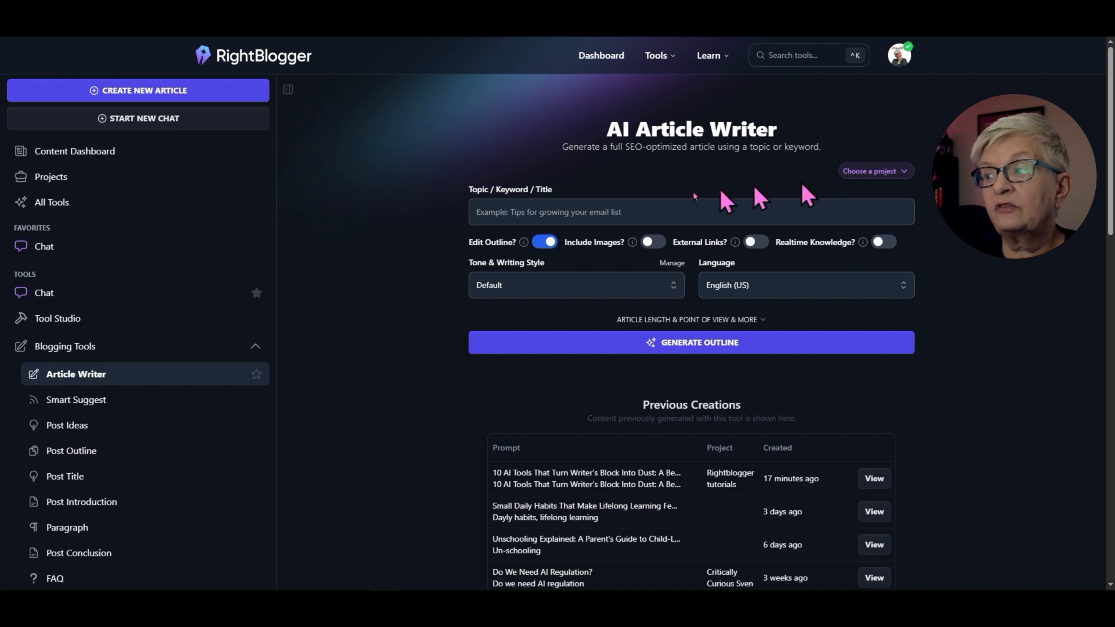
click(538, 213)
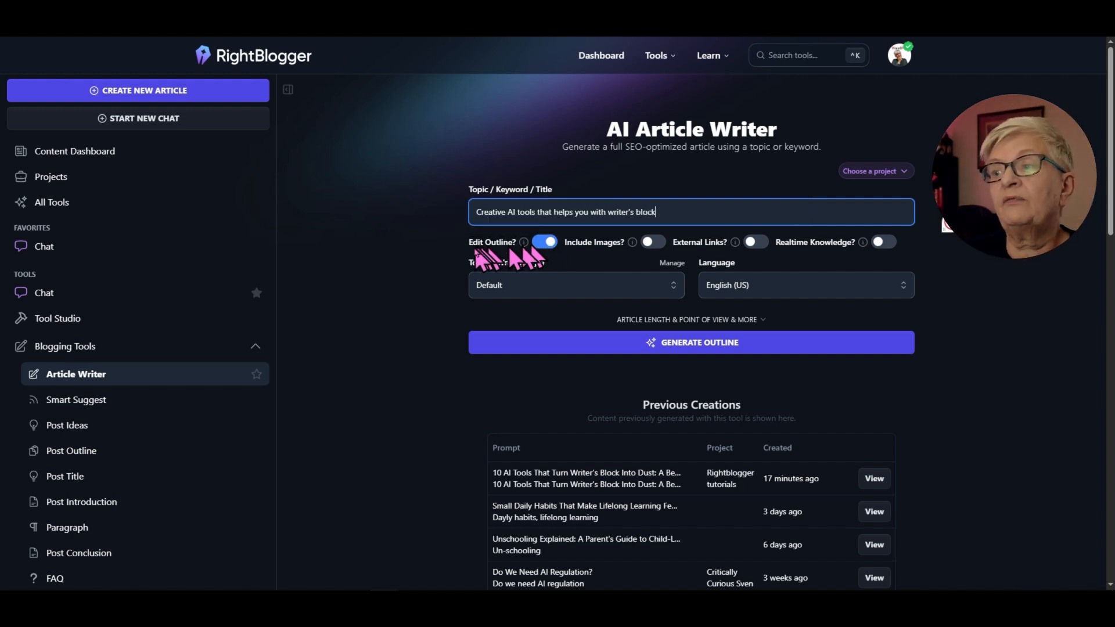
Turn off outline editing, turn on images and external links, and set the tone and writing style to Sven
click(549, 243)
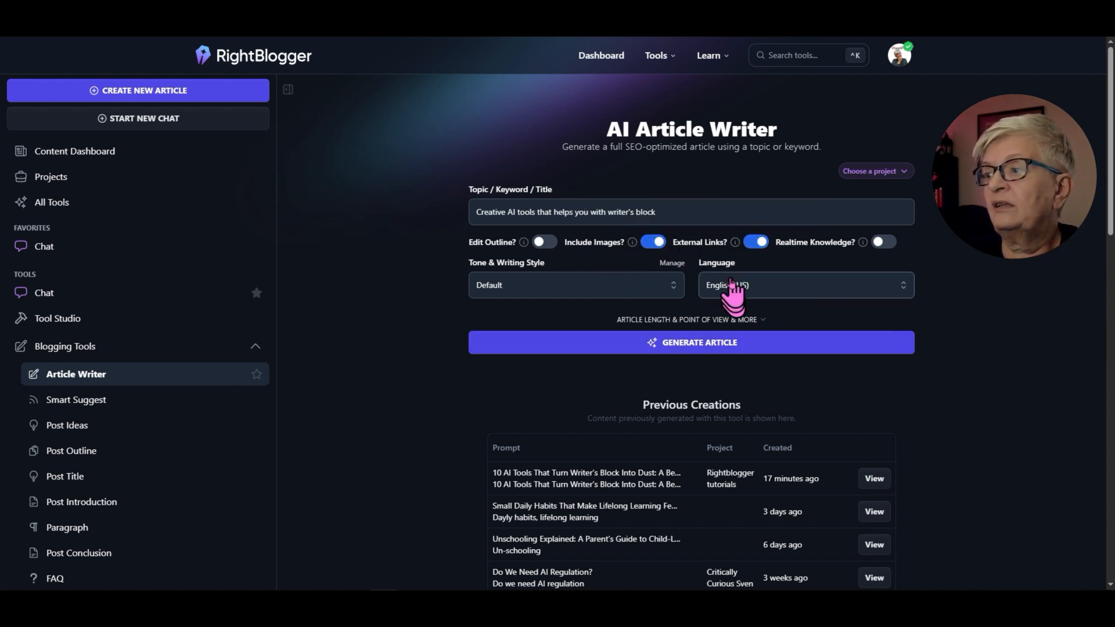
click(617, 292)
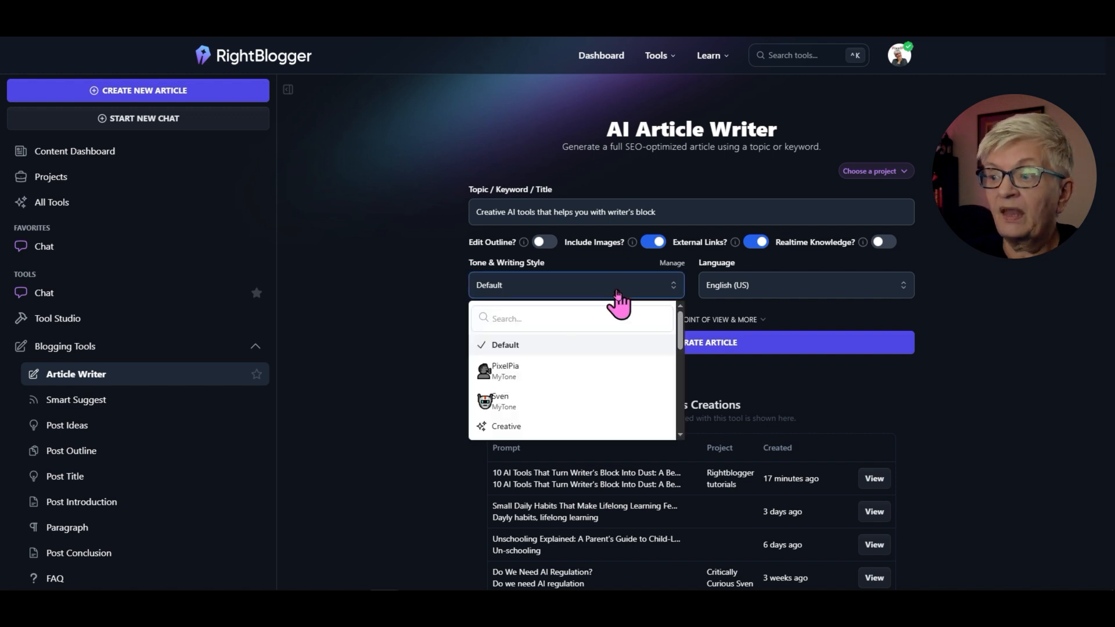
click(517, 414)
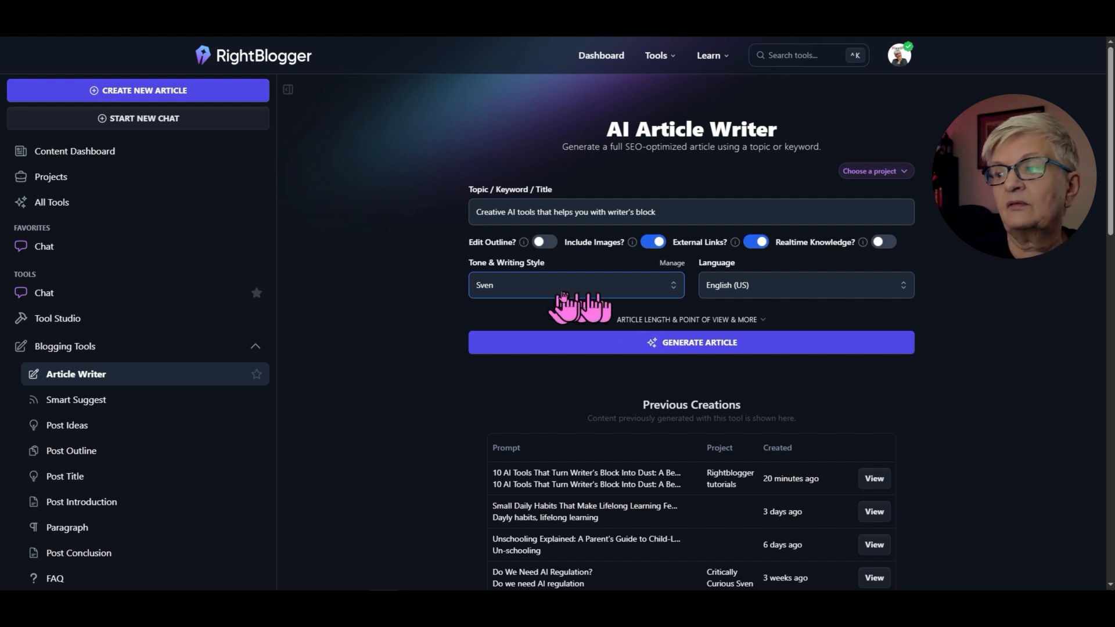
Set the article length to Short-form (< ~1,000 words) and choose Automatic as the point of view
click(743, 320)
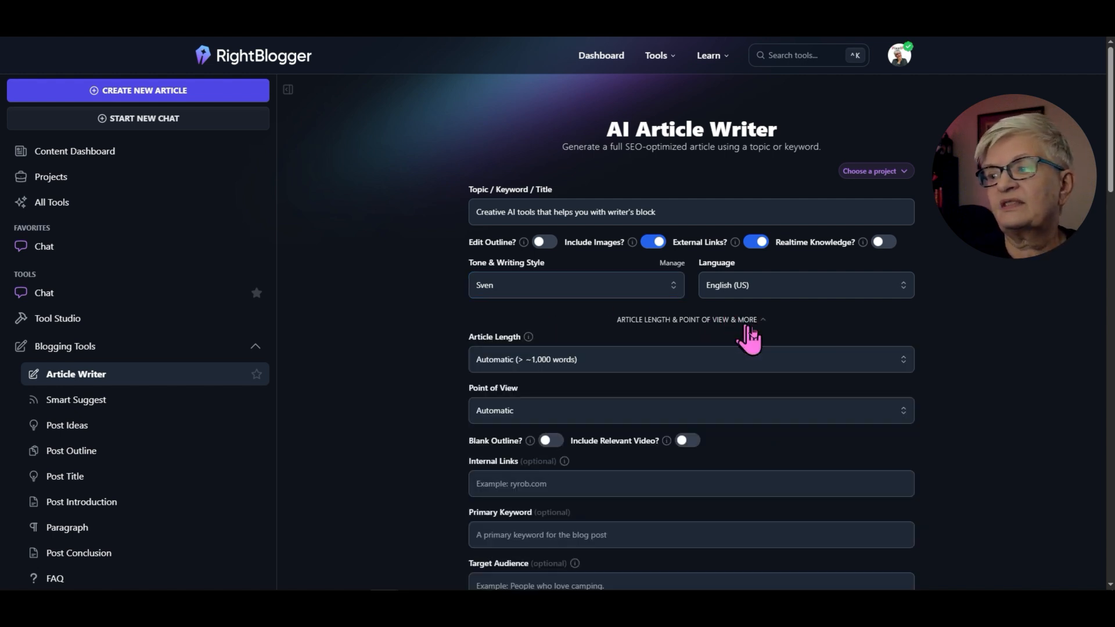
click(606, 363)
click(578, 409)
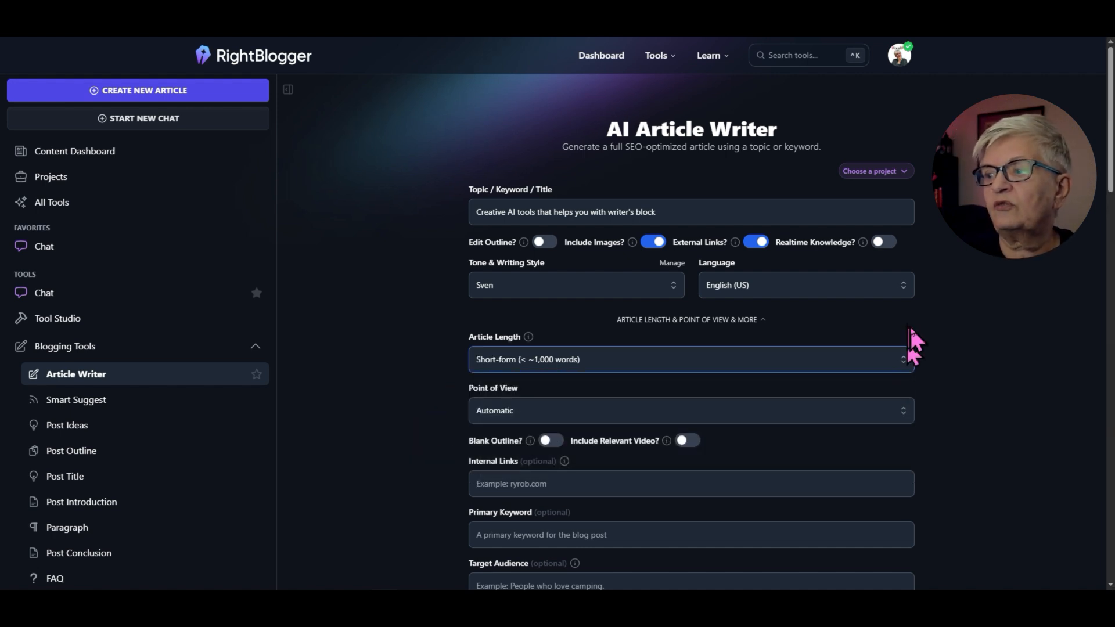
scroll(910, 326, down, 2)
click(590, 293)
click(575, 313)
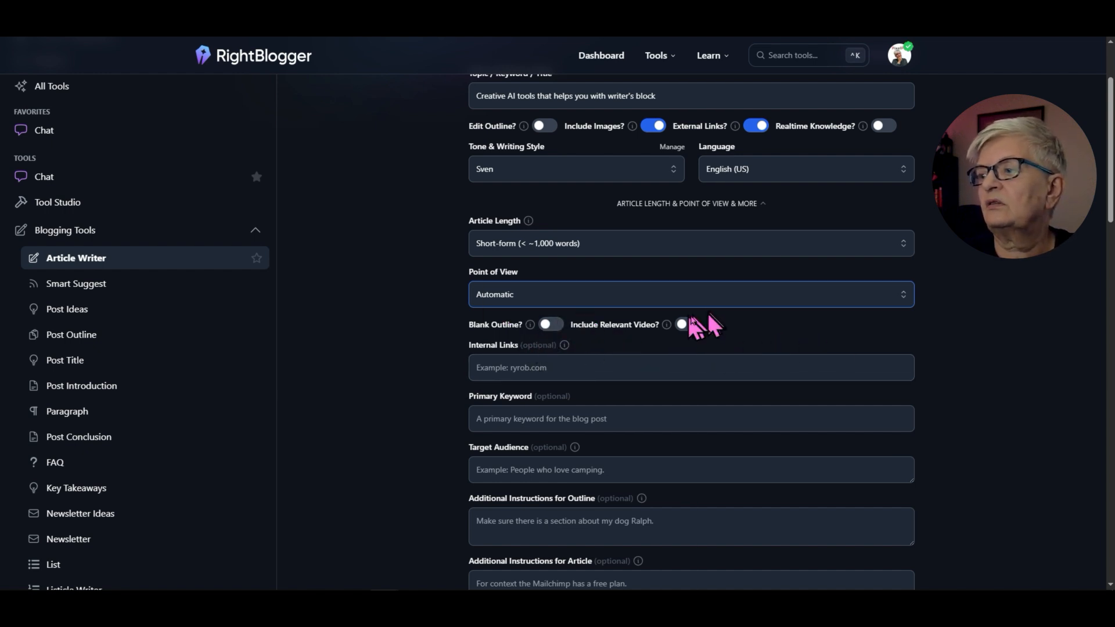
Generate the article, leaving the optional keyword, audience and instruction fields blank
scroll(761, 325, down, 2)
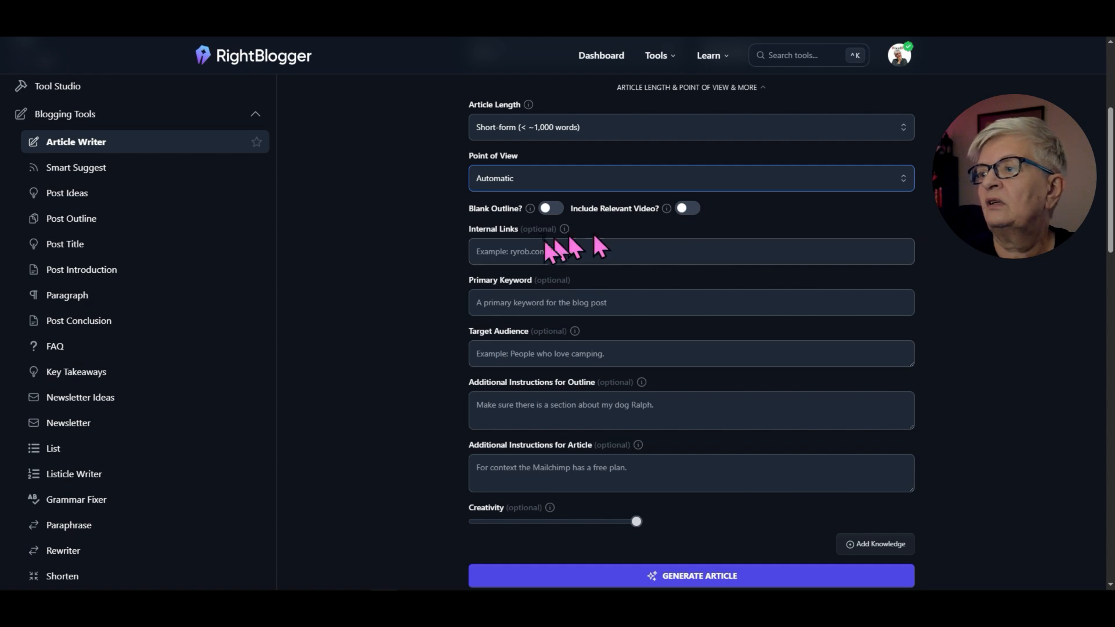
scroll(667, 360, down, 3)
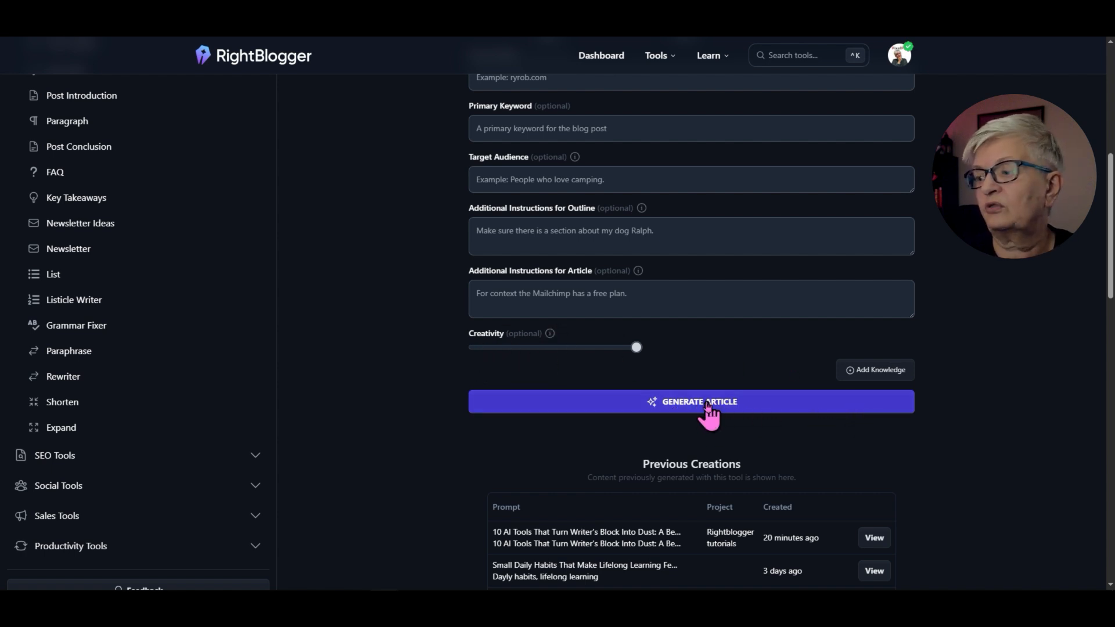
click(733, 406)
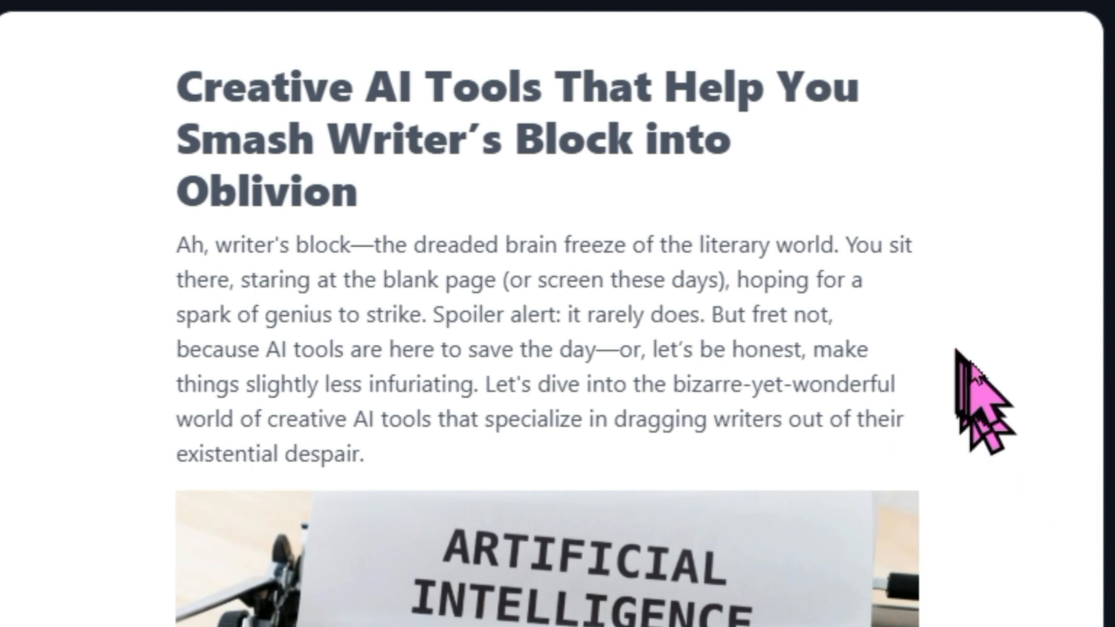
Review the new article from its introduction and image through the tool sections and conclusion, and check its word count
scroll(999, 363, down, 2)
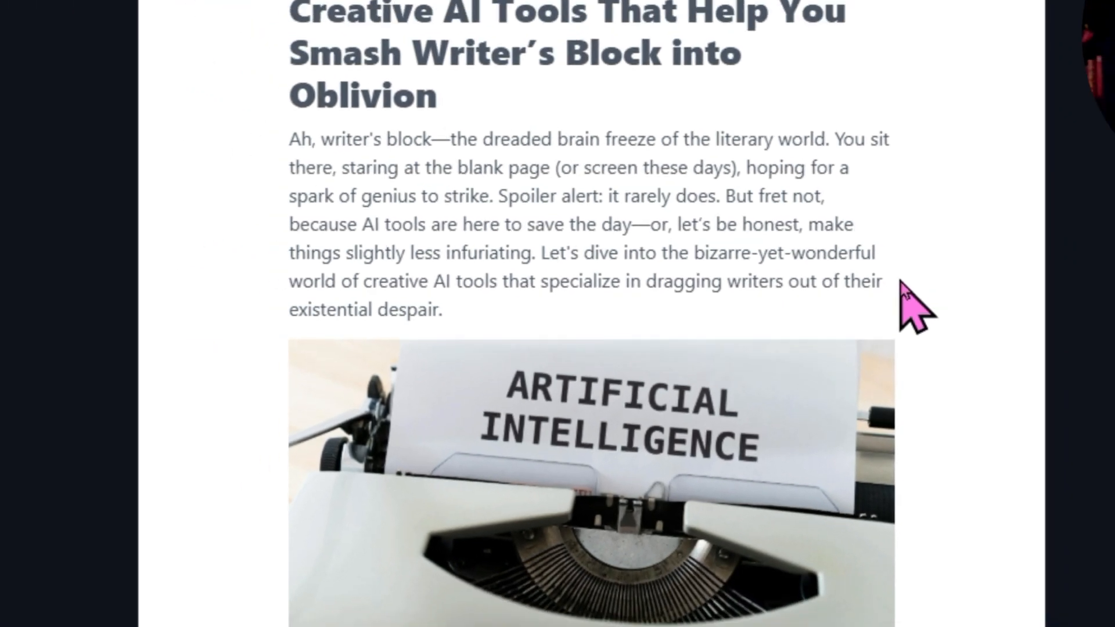
scroll(875, 308, down, 5)
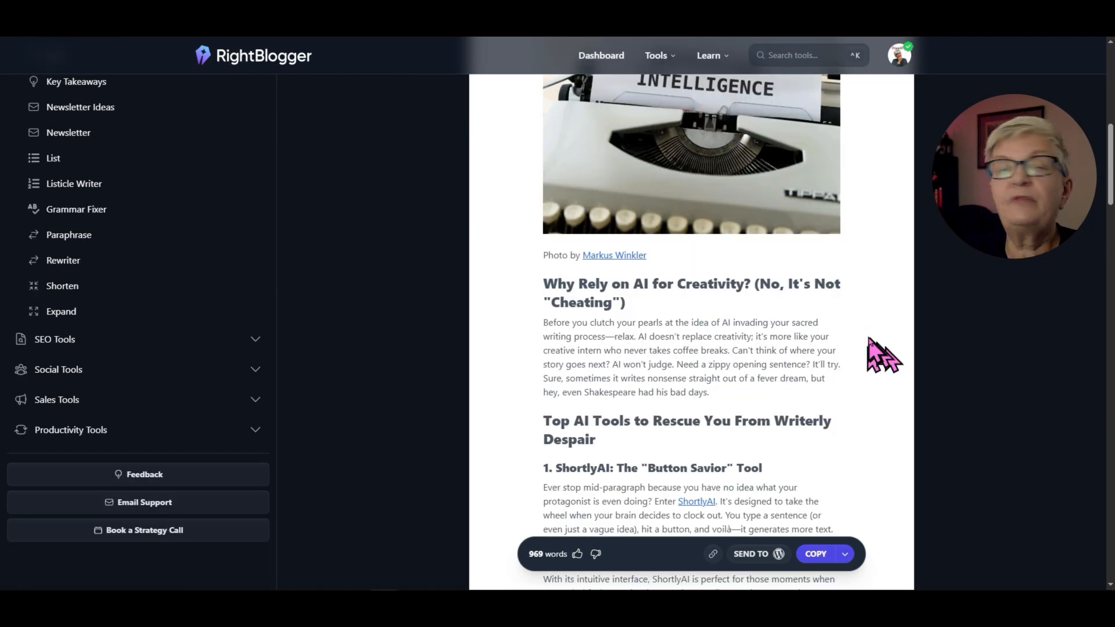
scroll(791, 353, down, 20)
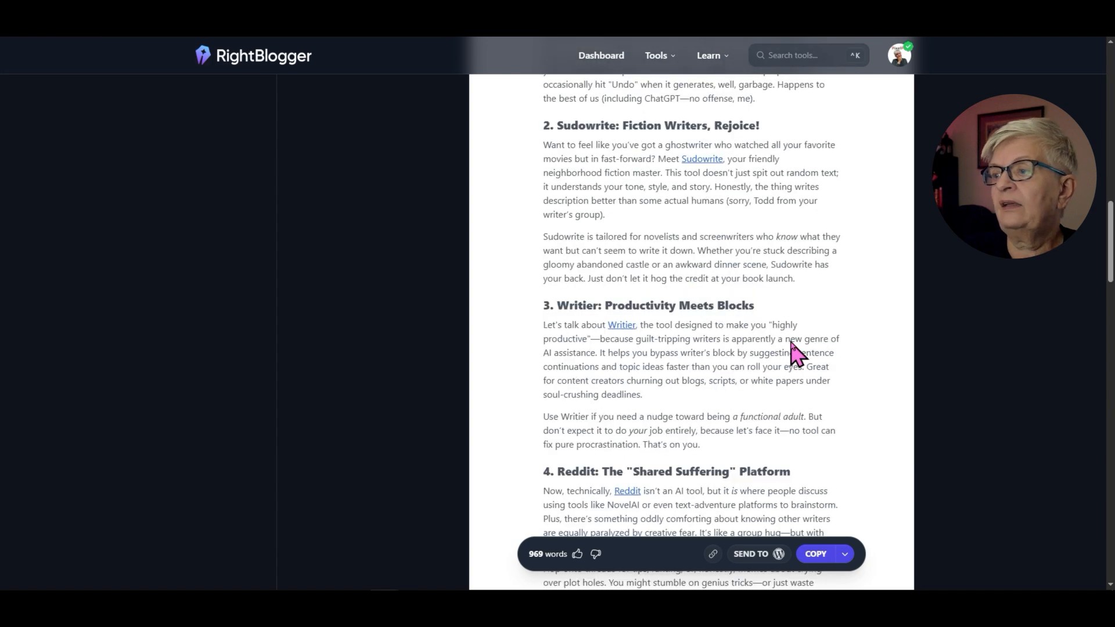
scroll(791, 341, up, 15)
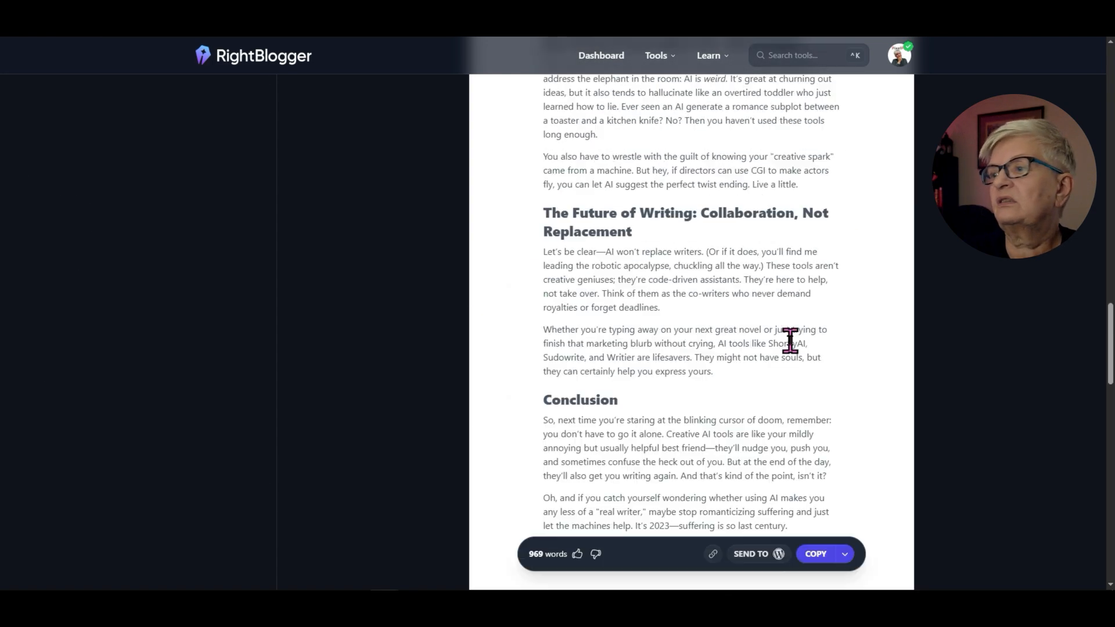
scroll(791, 341, down, 16)
scroll(791, 341, down, 1)
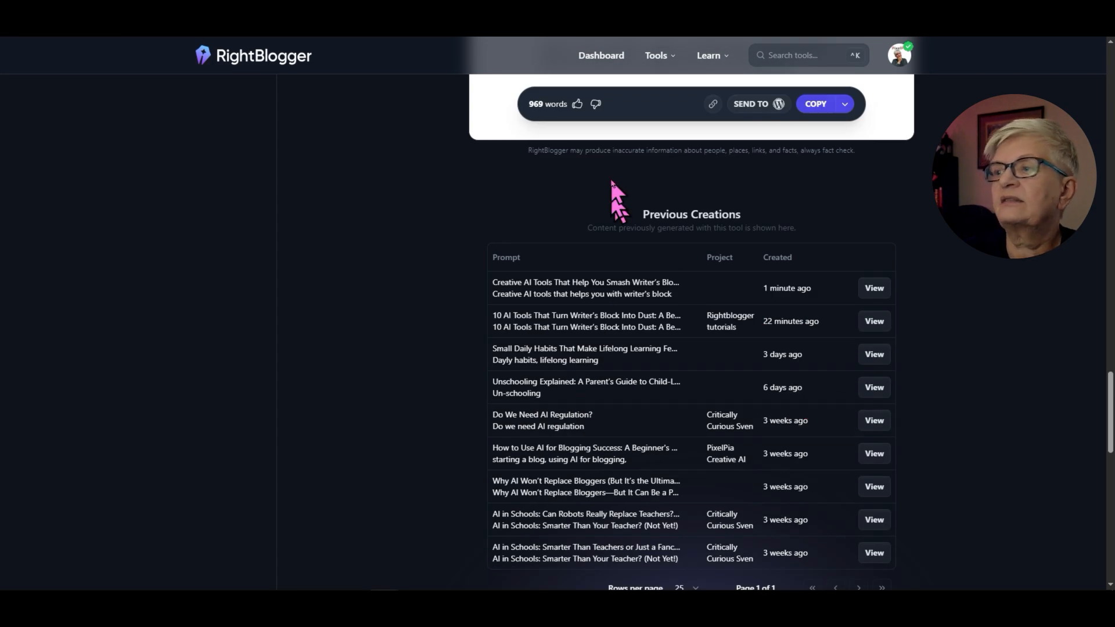
mouse_move(546, 104)
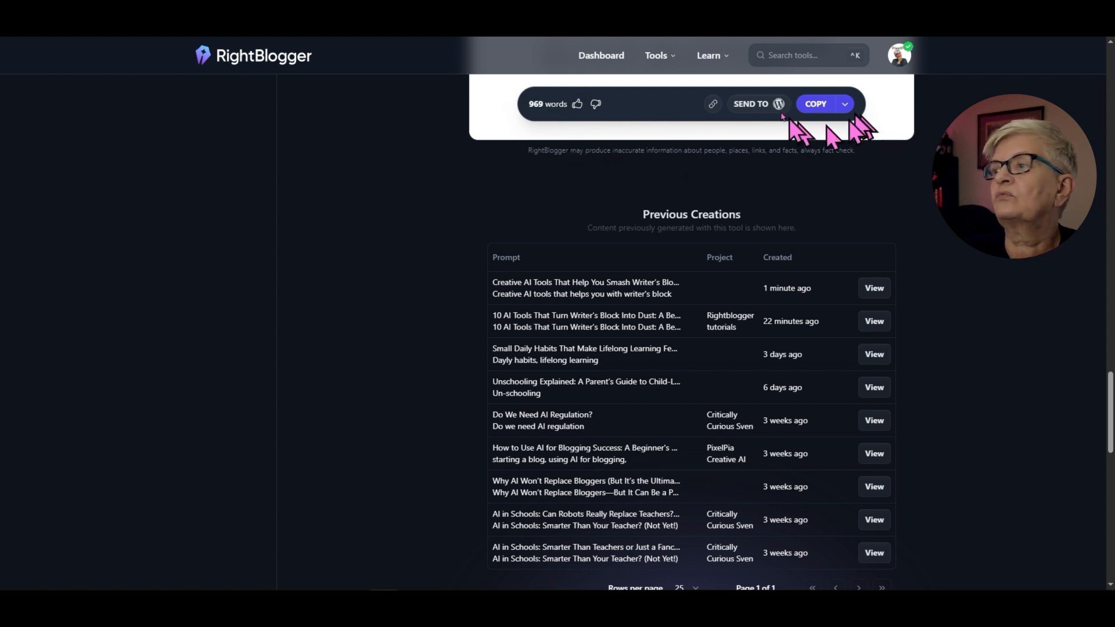
Go over the new article again, checking its tool links, single image and closing text, and return to its settings
scroll(900, 106, up, 3)
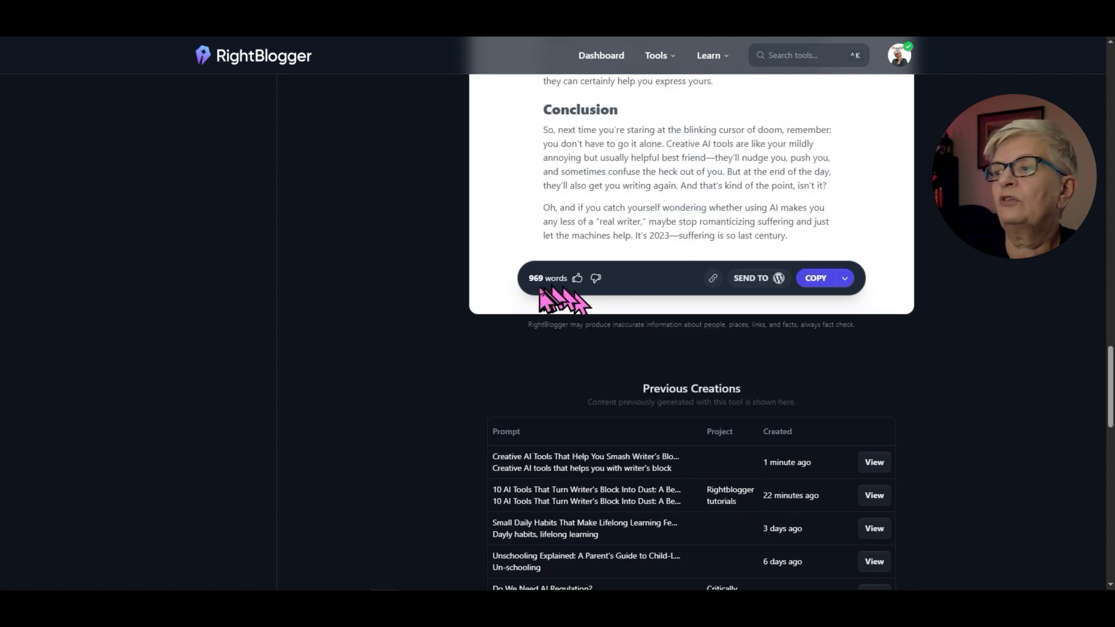
scroll(650, 281, up, 15)
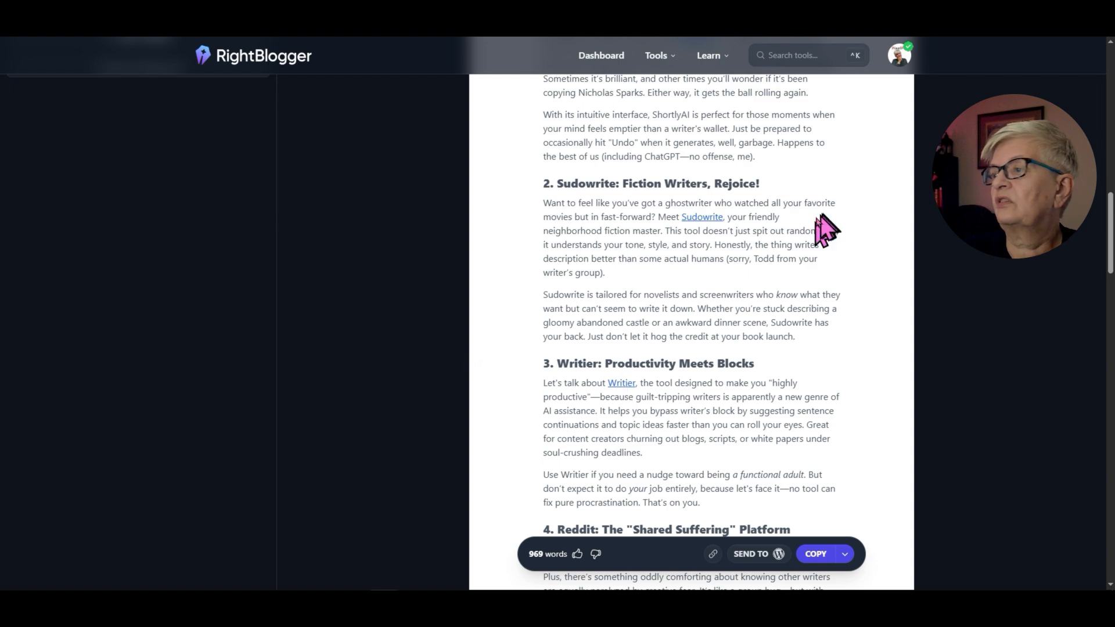
scroll(755, 262, down, 3)
scroll(793, 289, up, 20)
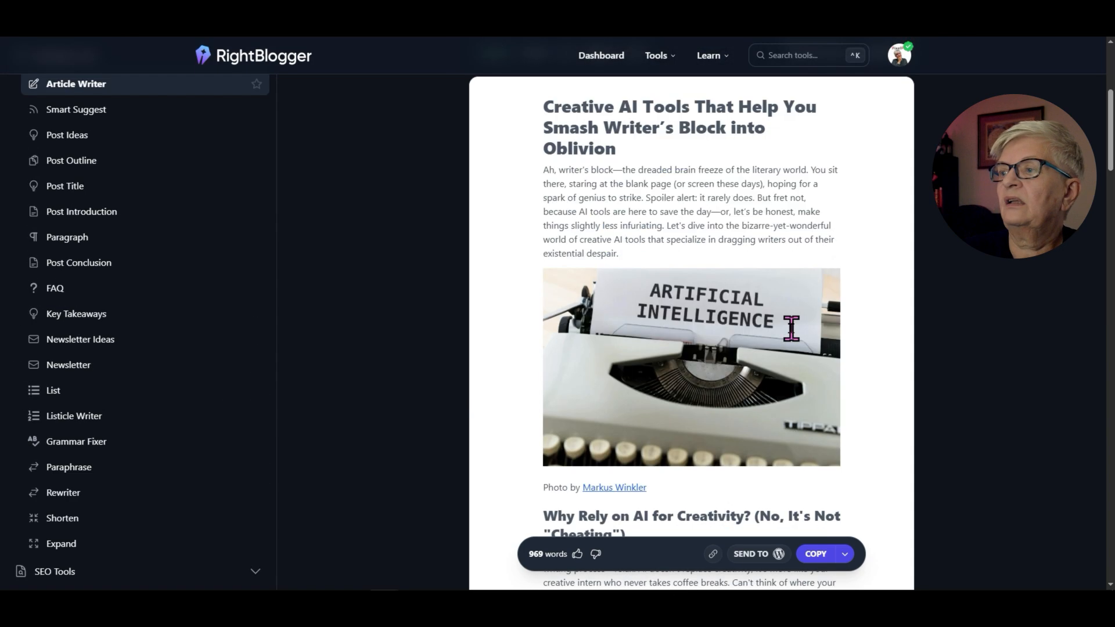
scroll(685, 389, down, 7)
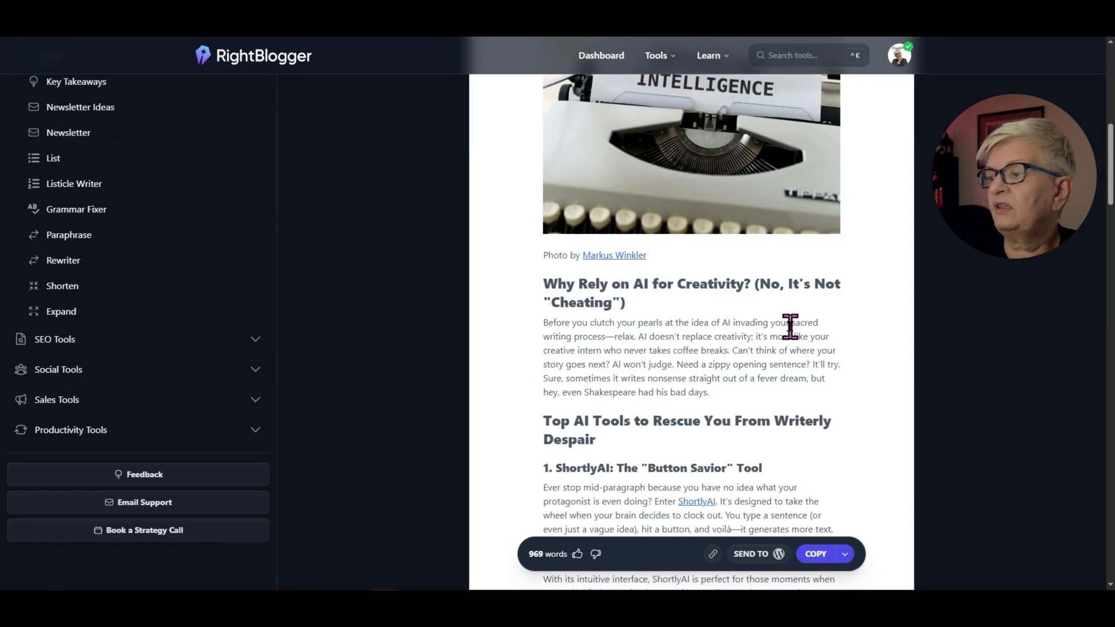
scroll(790, 327, down, 20)
scroll(790, 327, down, 7)
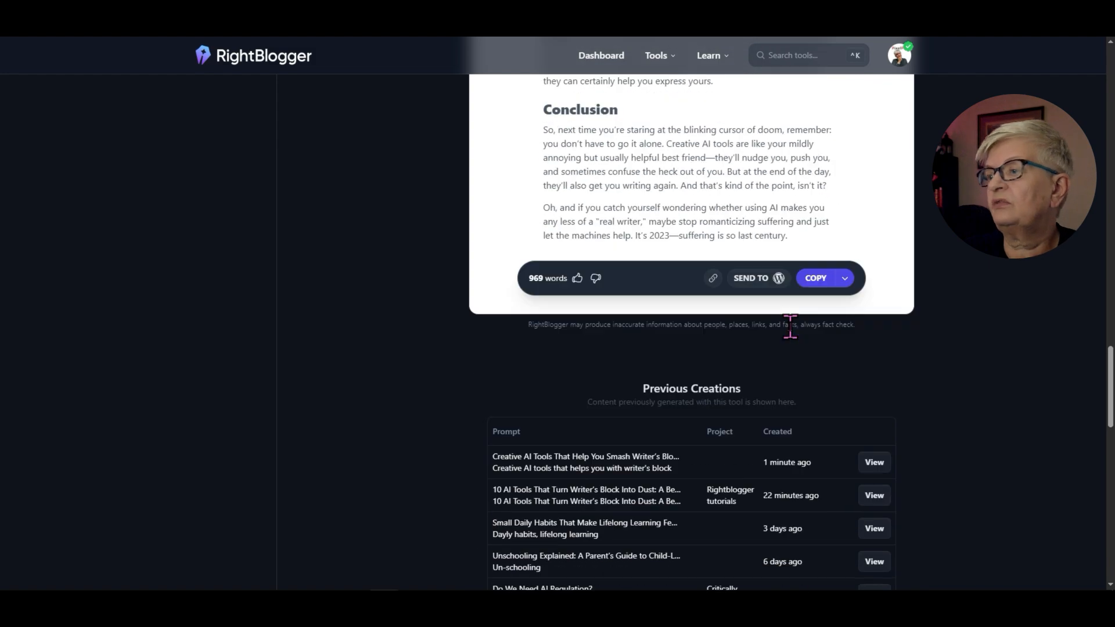
scroll(945, 232, up, 13)
scroll(943, 231, up, 20)
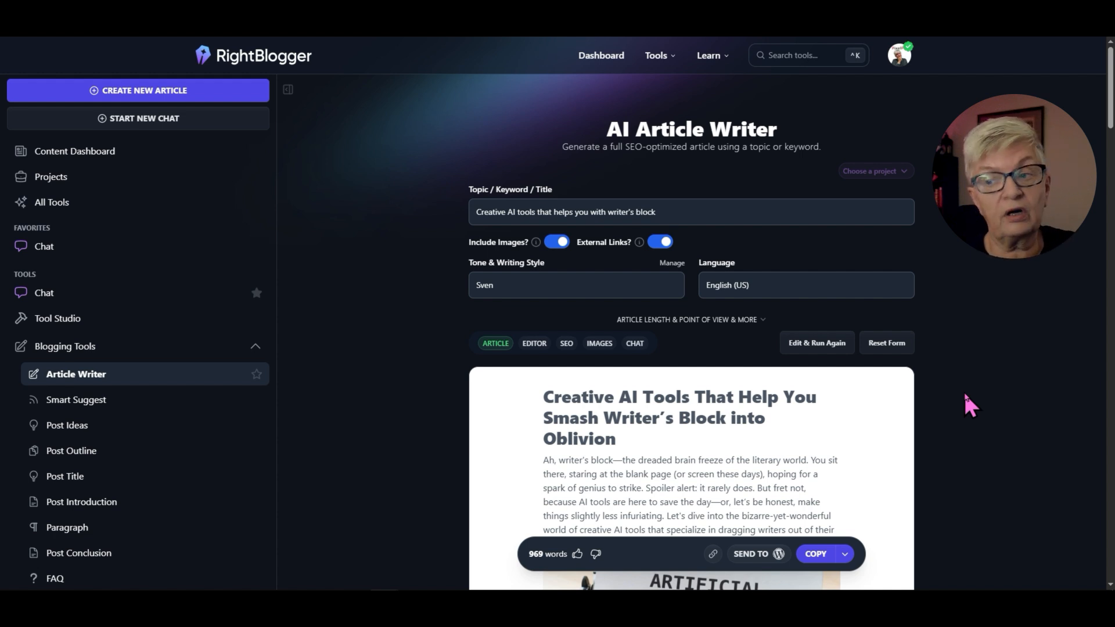
Open the Smart Suggest blogging tool and enter criticallycurious.com as the site URL
scroll(192, 349, down, 2)
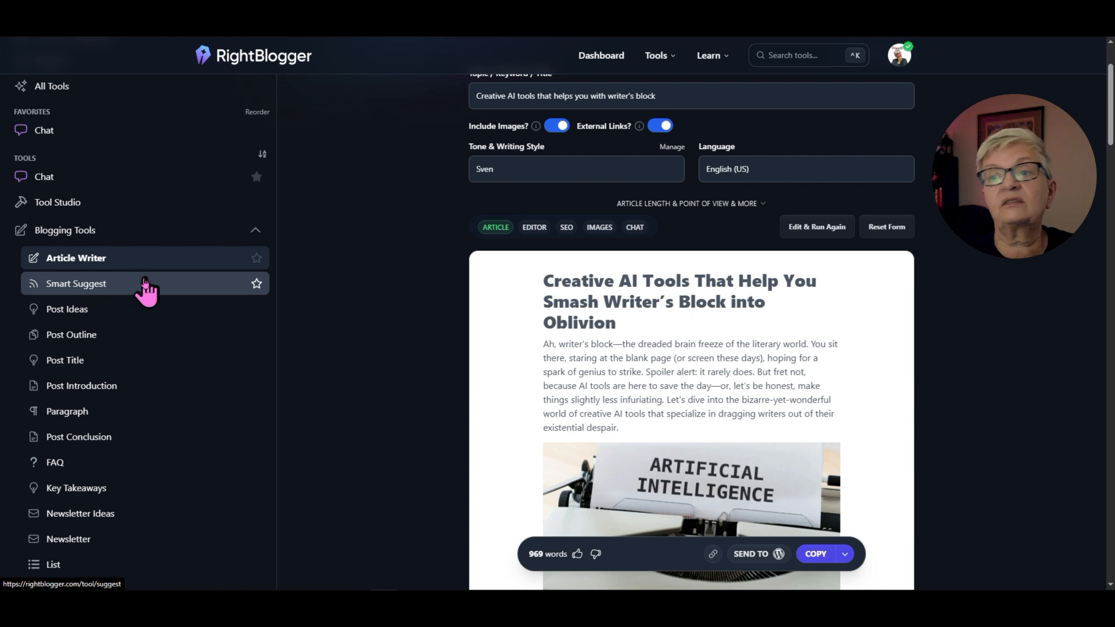
click(84, 286)
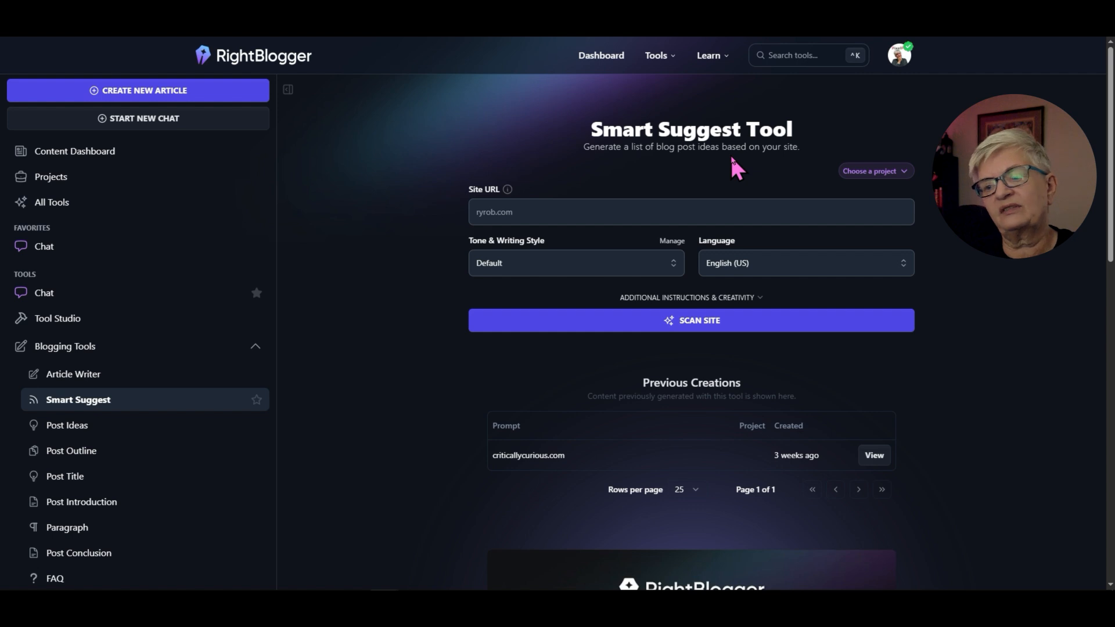
click(500, 212)
text(c)
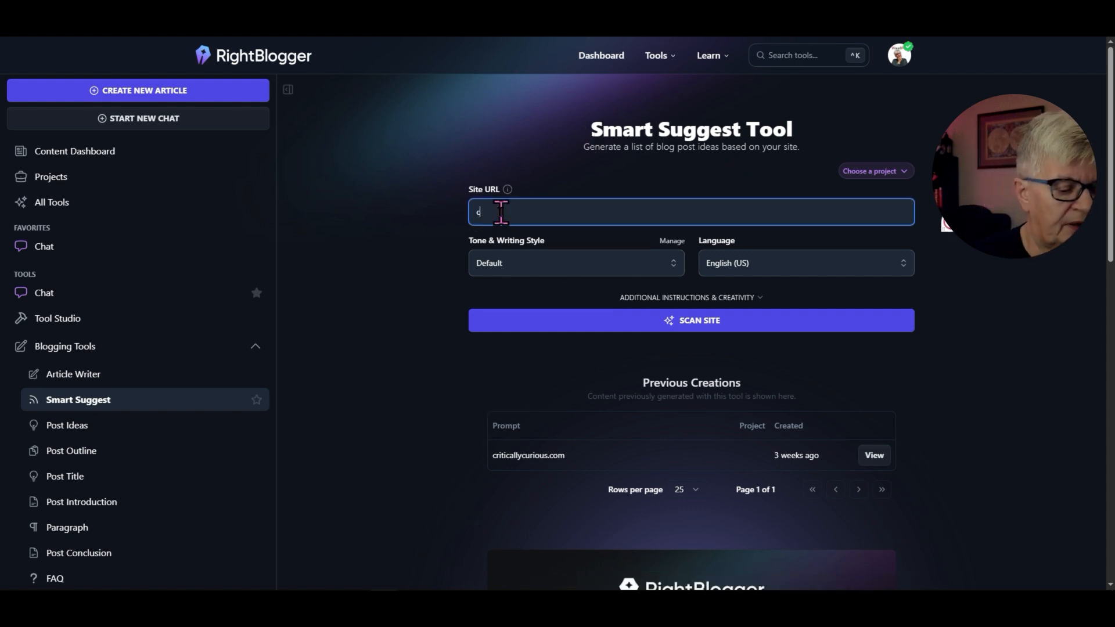
text(riticallycurious.com)
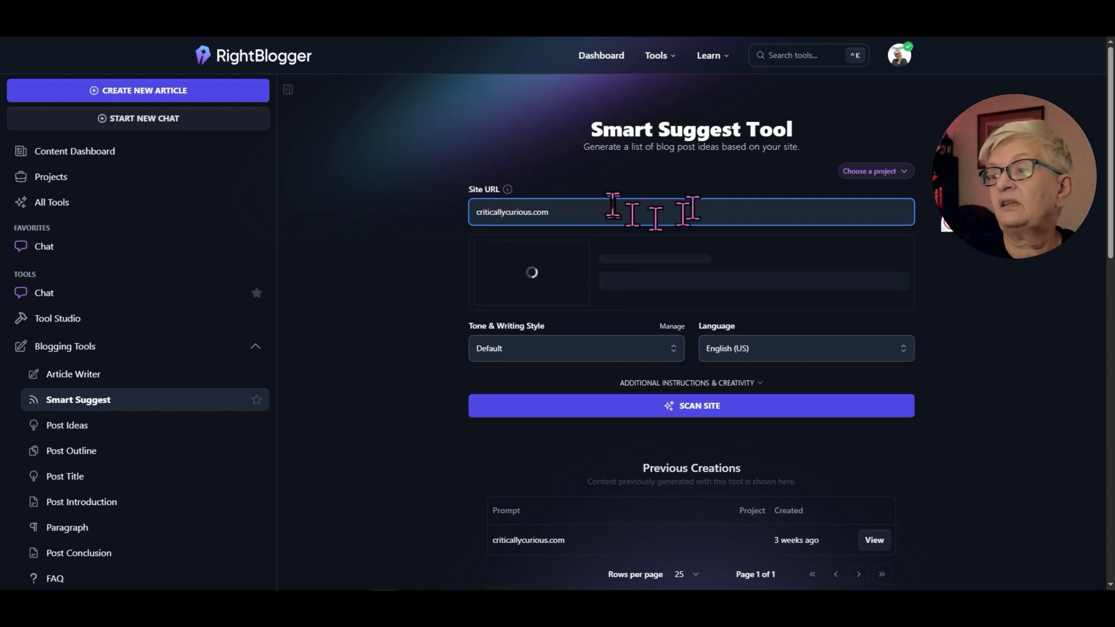
Choose Sven as the tone and writing style and scan the site for blog post ideas
click(673, 352)
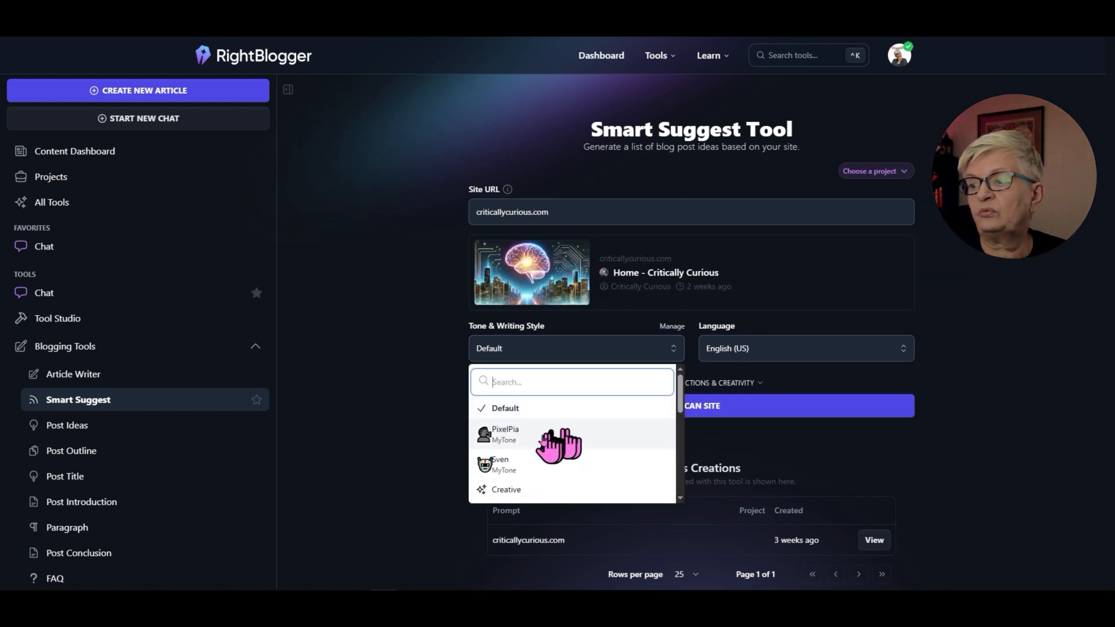
click(518, 465)
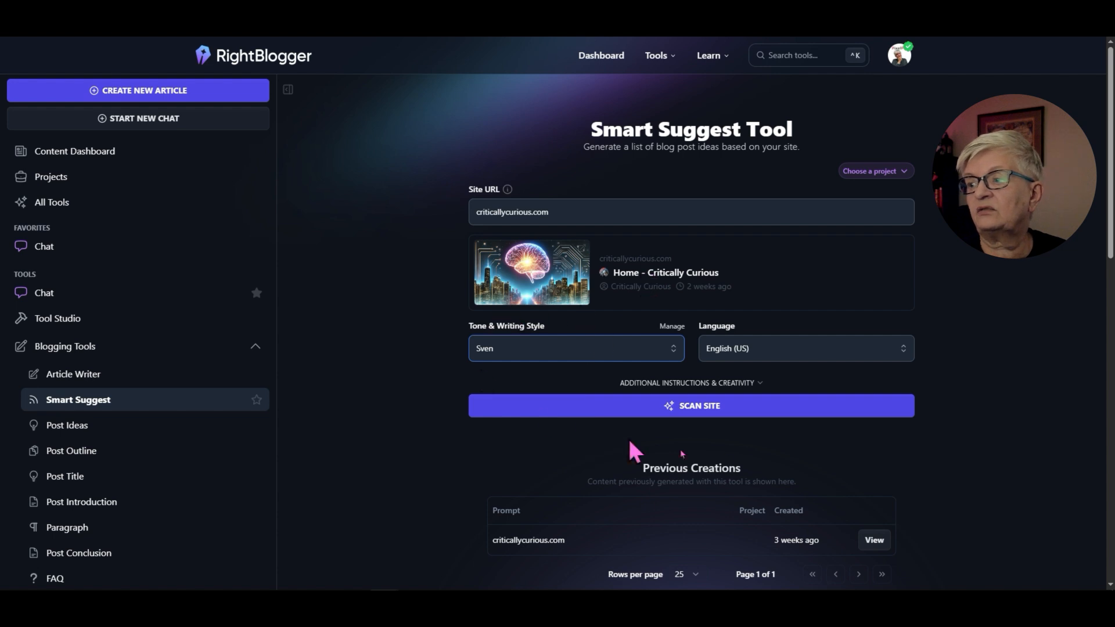
click(720, 412)
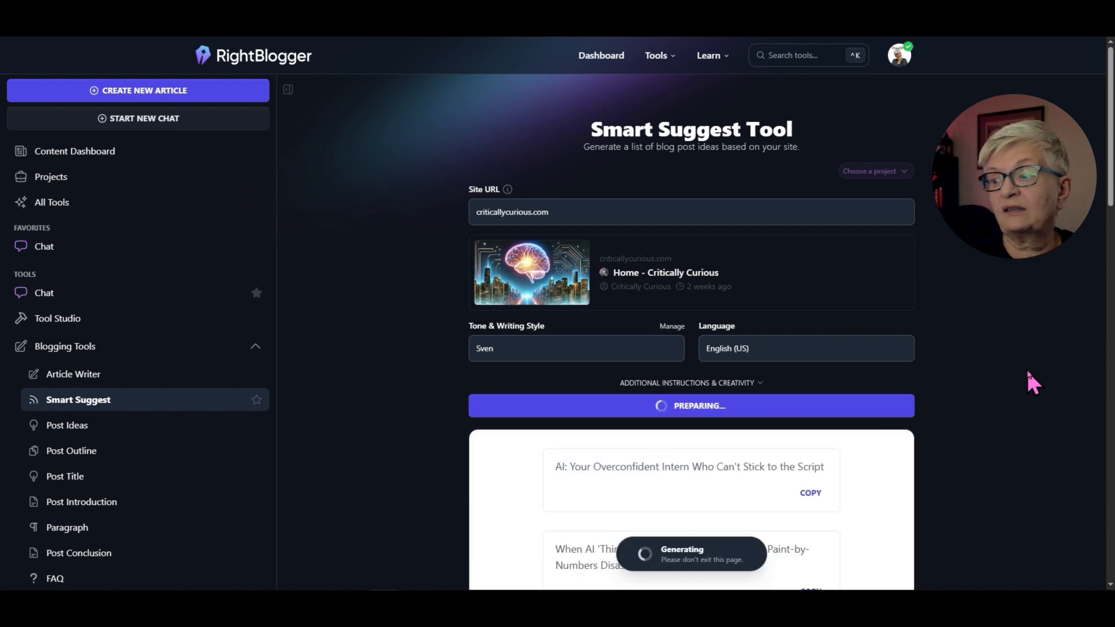
Read through the suggested blog post titles, from the first ideas well down the list
scroll(1039, 323, down, 3)
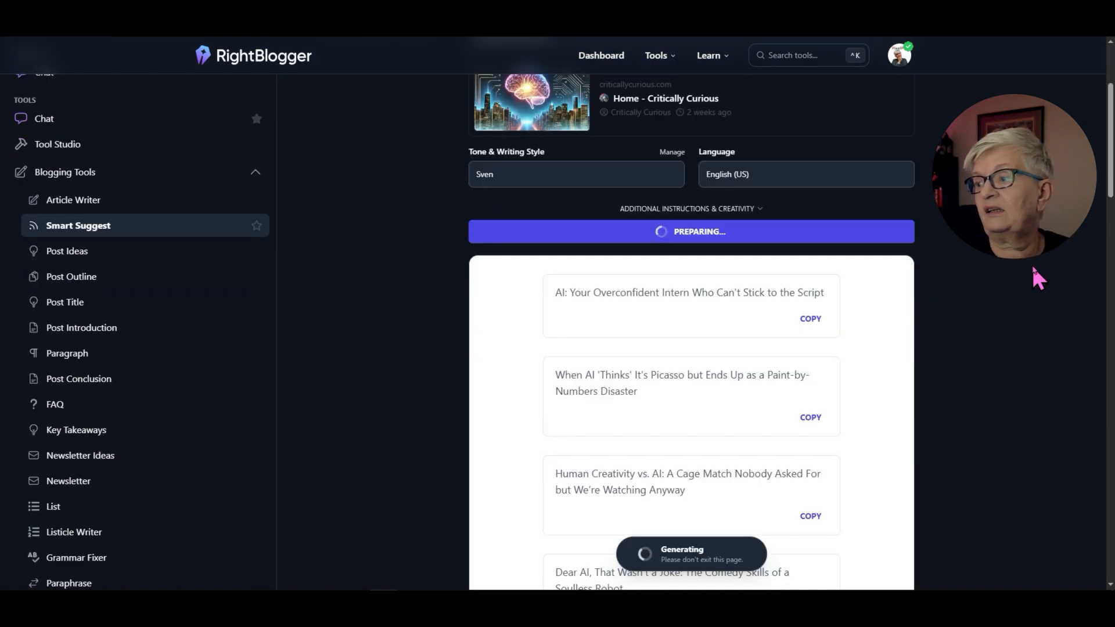
scroll(1028, 267, down, 2)
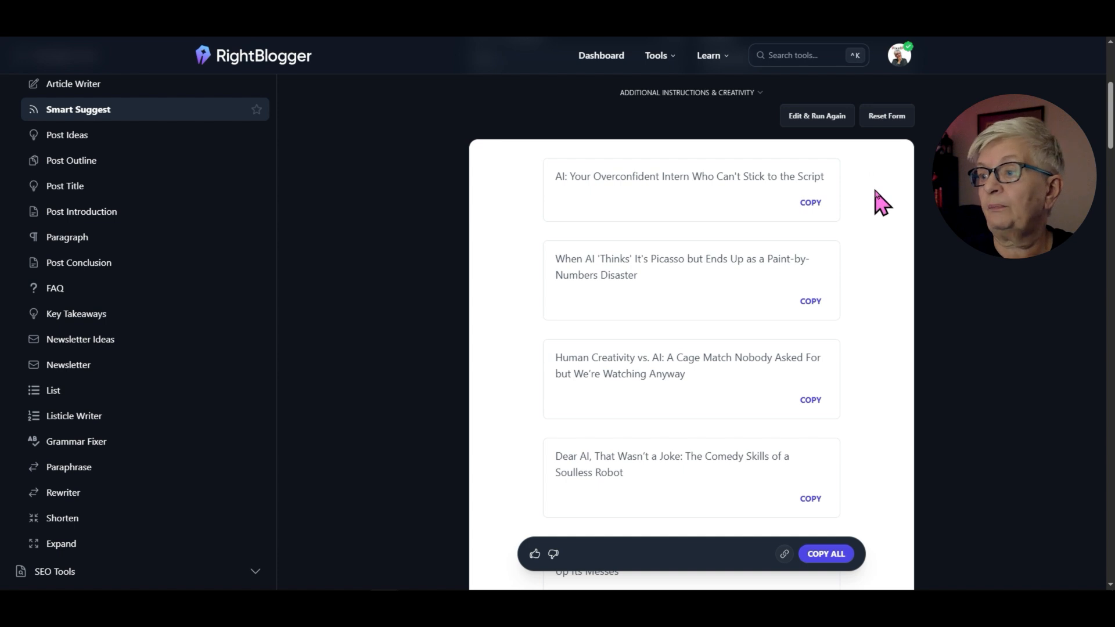
scroll(659, 200, down, 1)
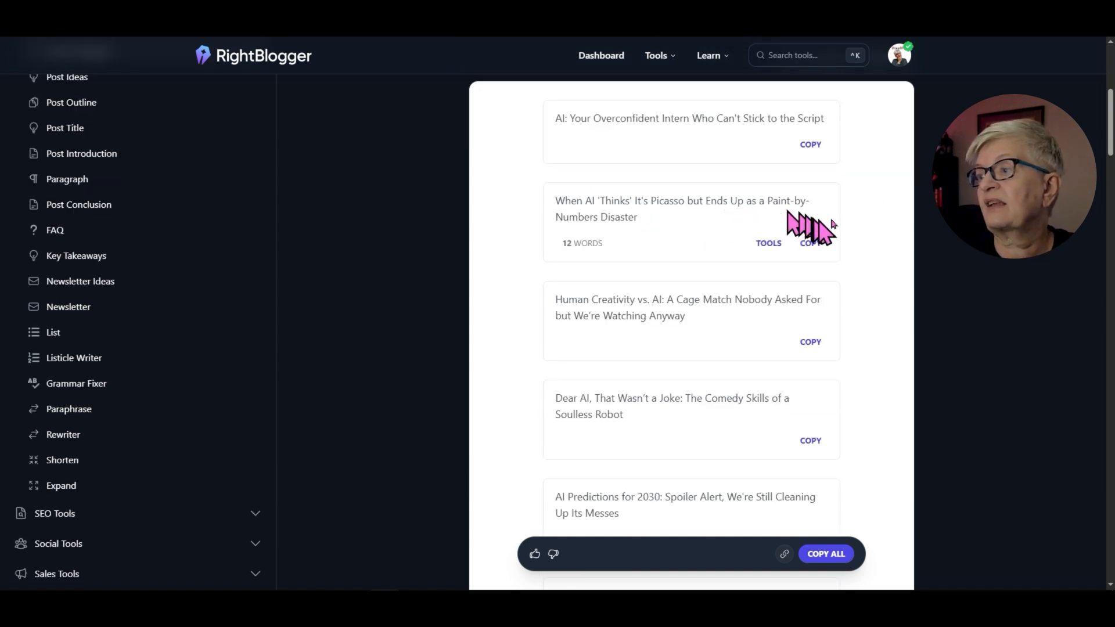
scroll(862, 218, down, 1)
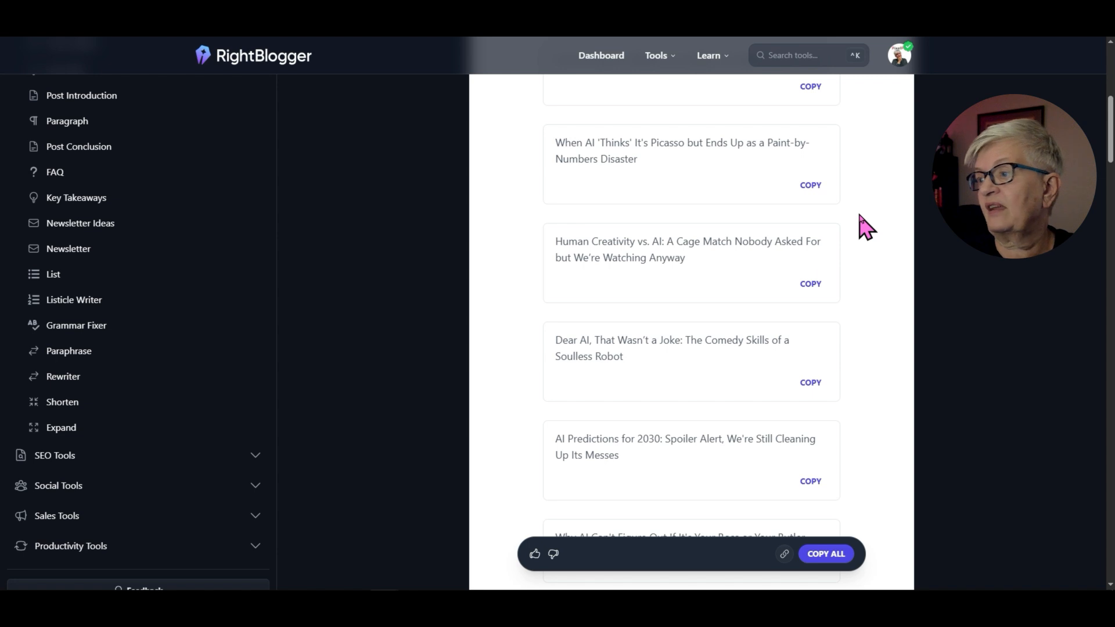
scroll(863, 226, down, 1)
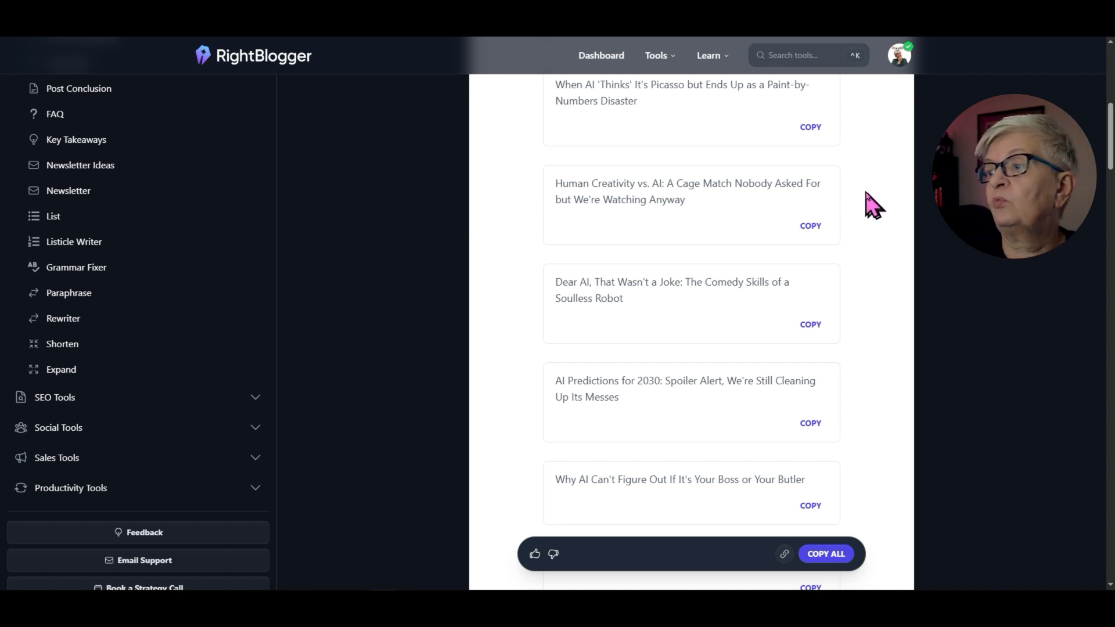
scroll(871, 201, down, 3)
scroll(870, 202, down, 10)
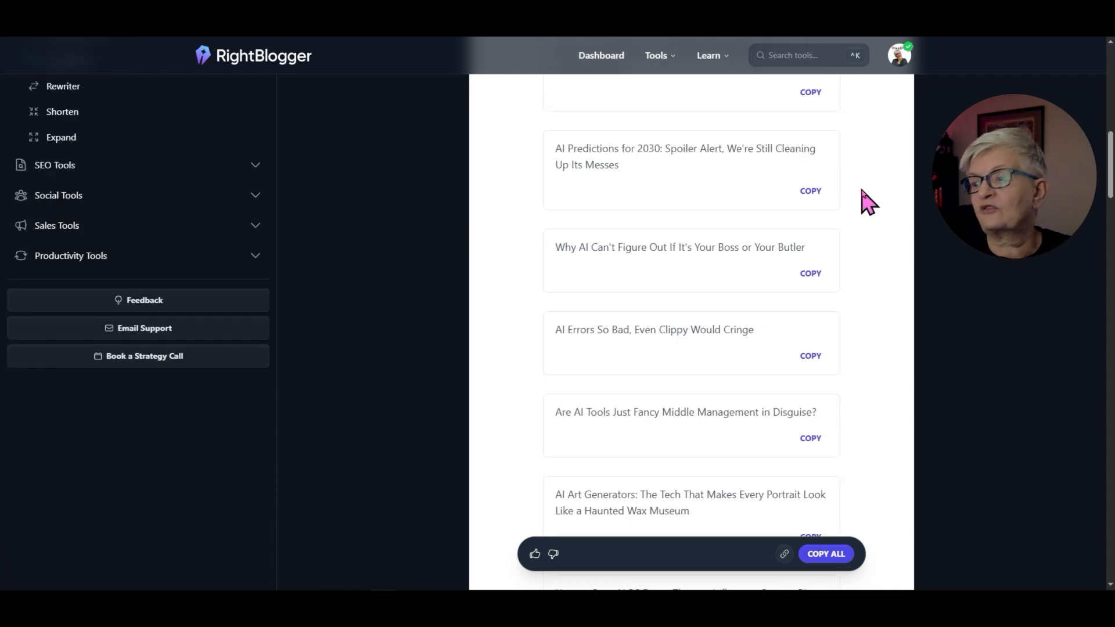
scroll(869, 202, down, 15)
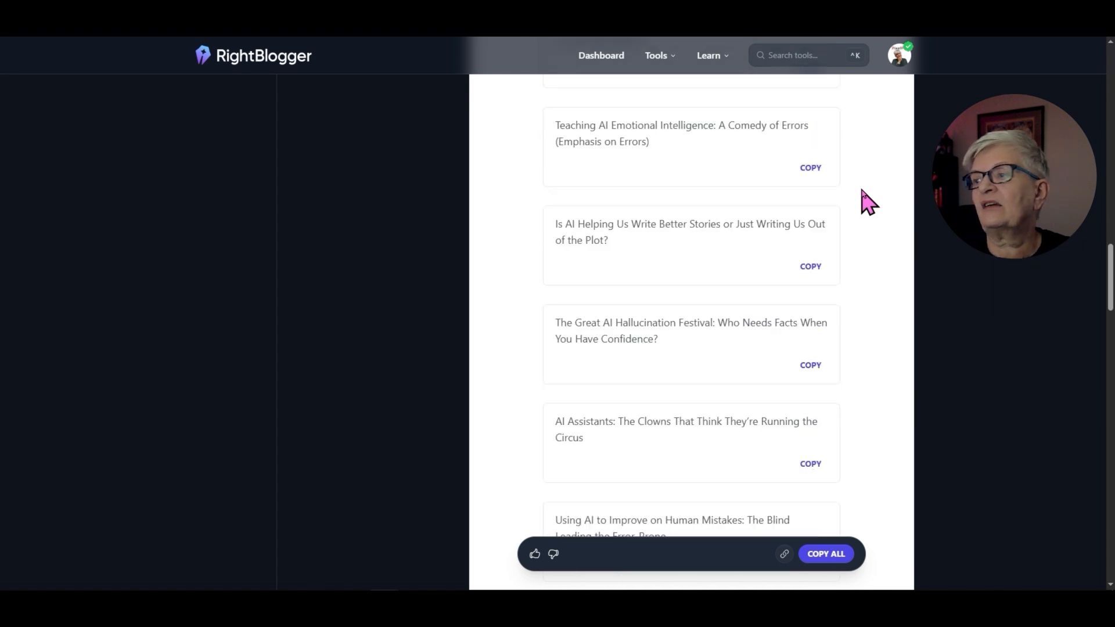
scroll(870, 202, down, 3)
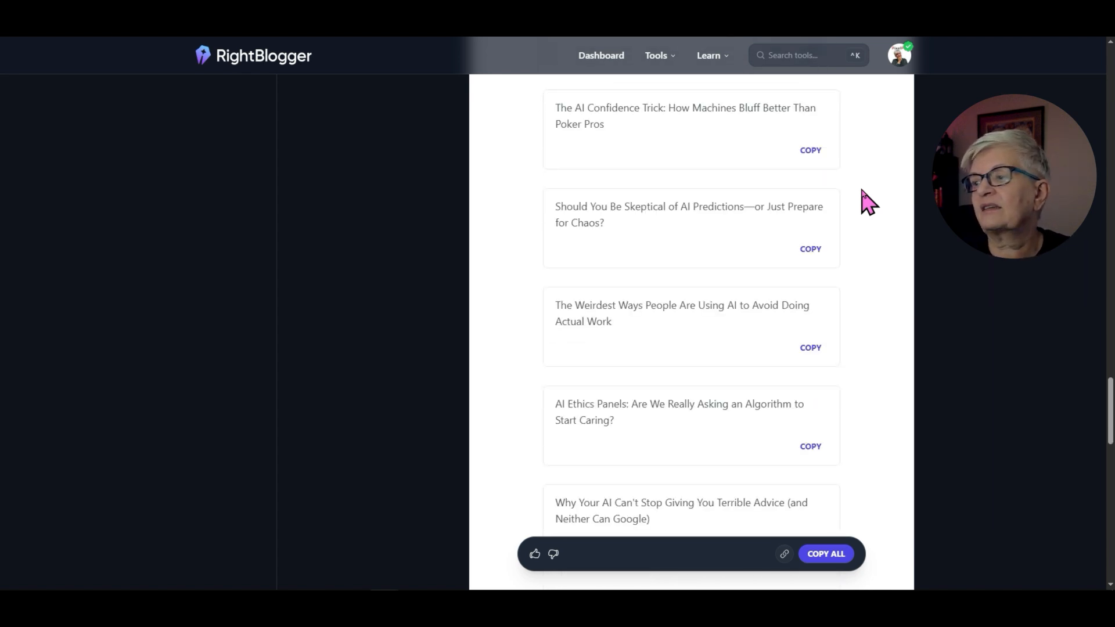
Go back over the suggested titles, including the sarcasm idea, and look over the other blogging tools and Smart Suggest settings
scroll(869, 202, up, 1)
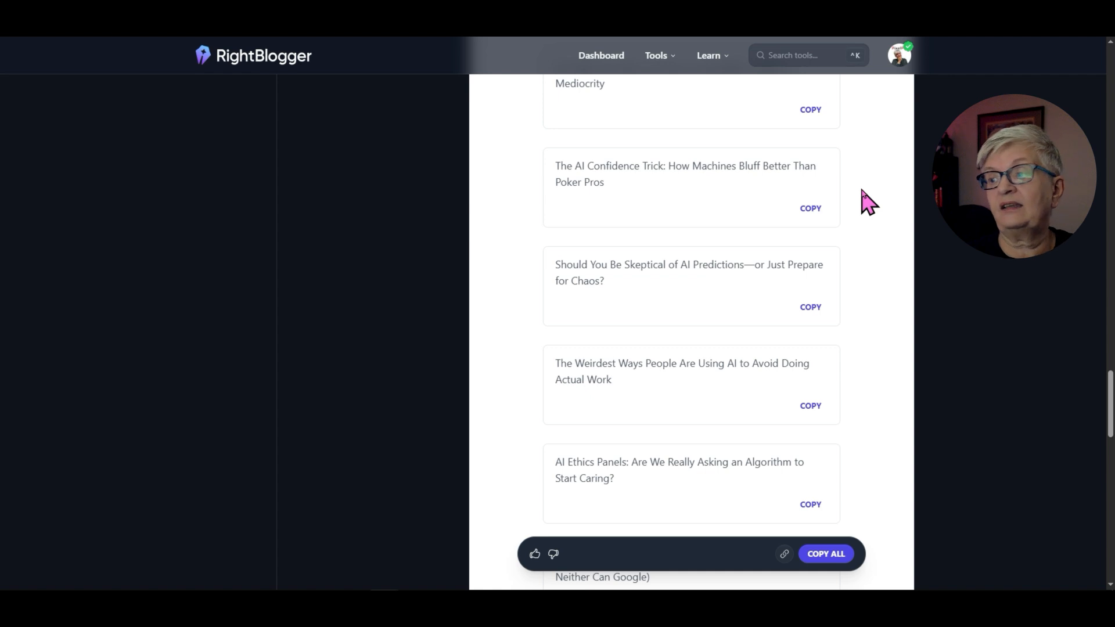
scroll(871, 299, up, 10)
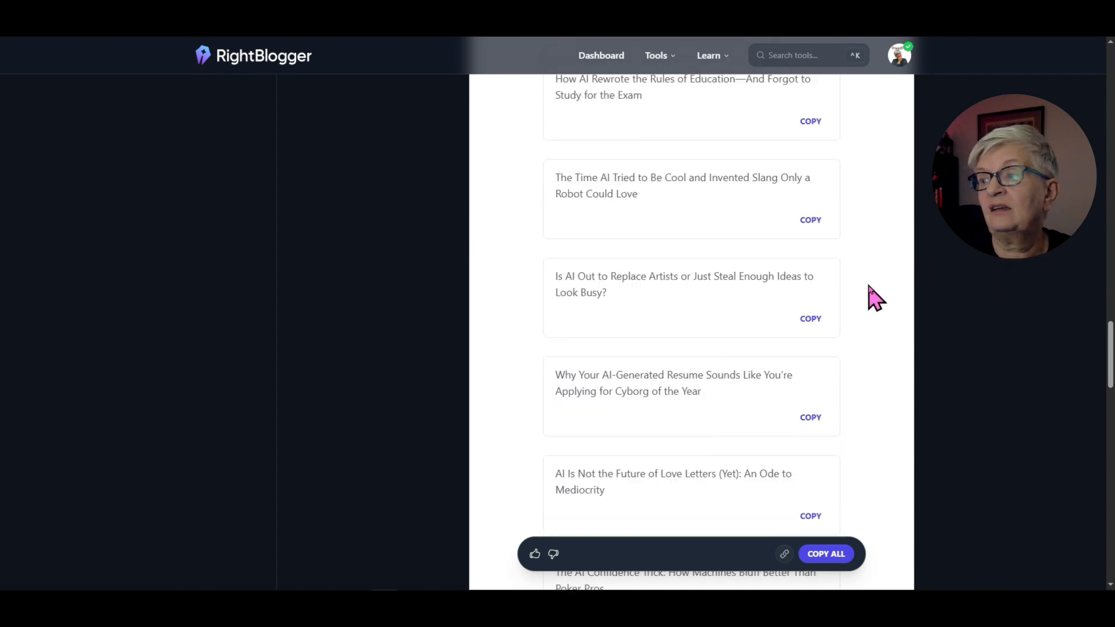
mouse_move(618, 267)
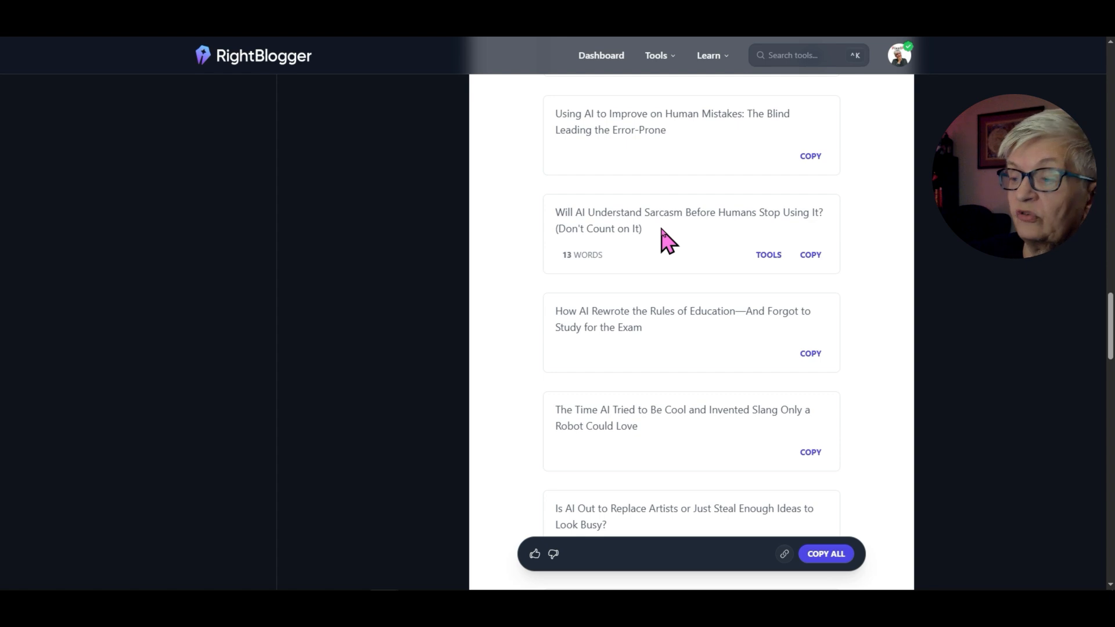
scroll(667, 241, up, 15)
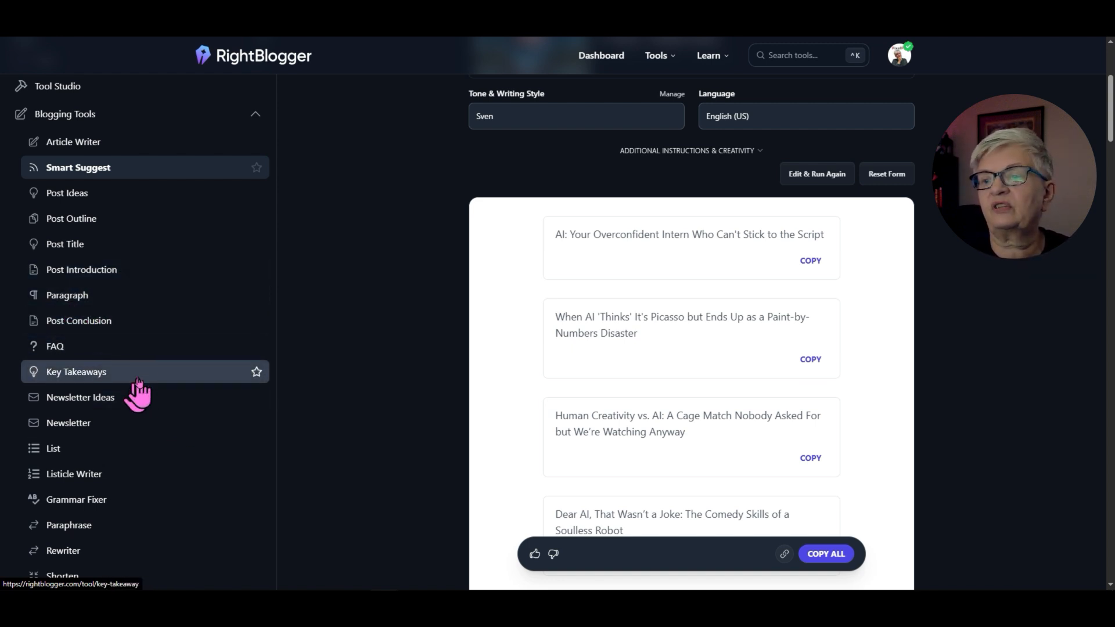
scroll(300, 450, down, 2)
scroll(299, 449, up, 6)
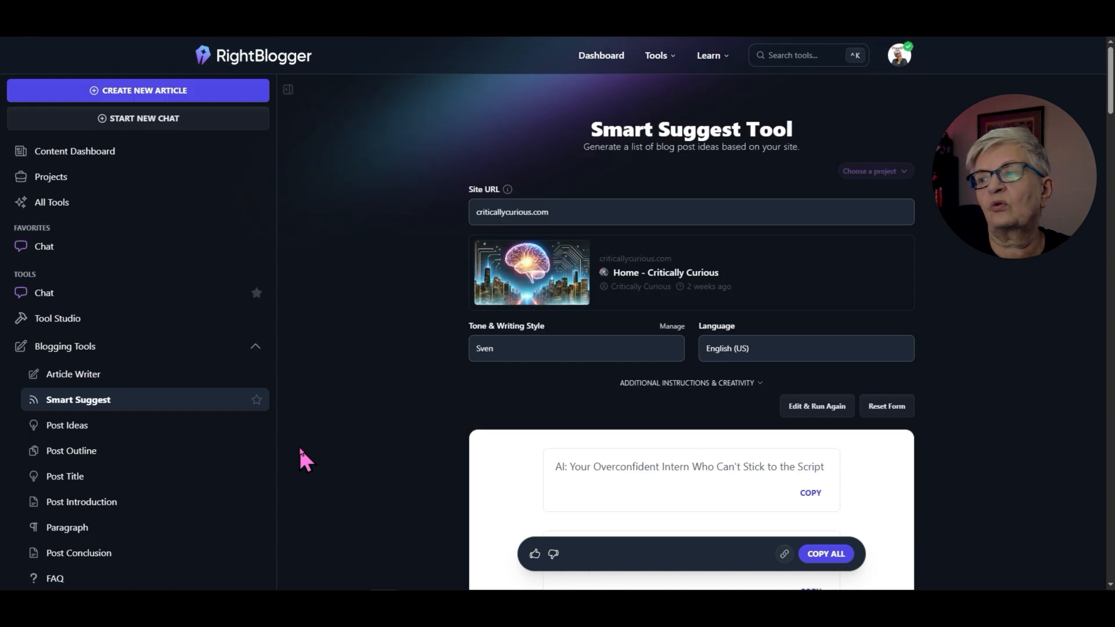